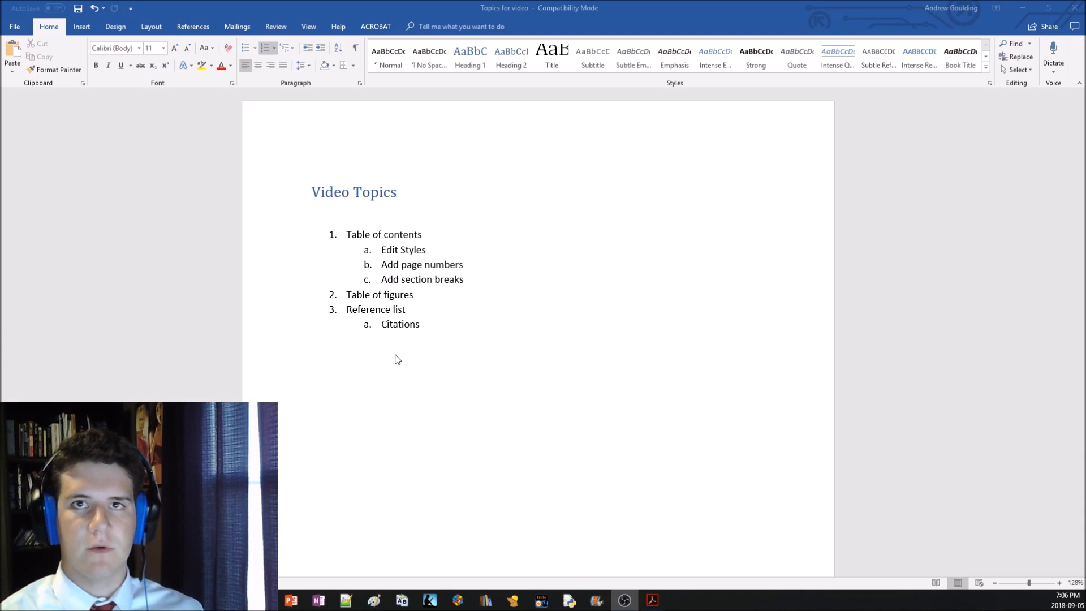
Look over the video topics document and switch to the Tutorial Document
scroll(398, 360, "down", 10)
left_click(387, 388)
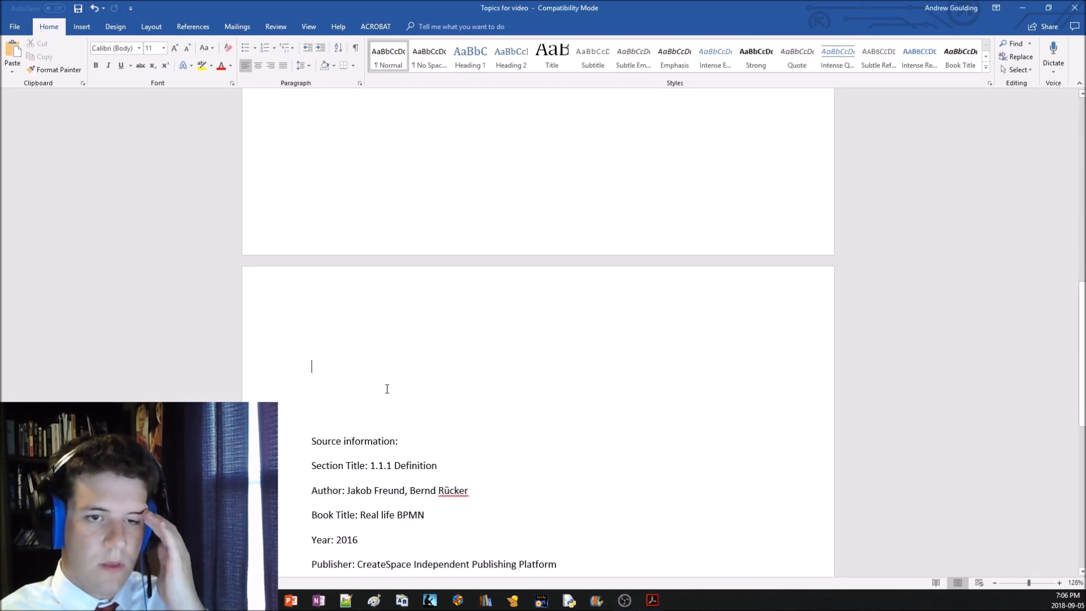
scroll(332, 451, "up", 3)
left_click(235, 600)
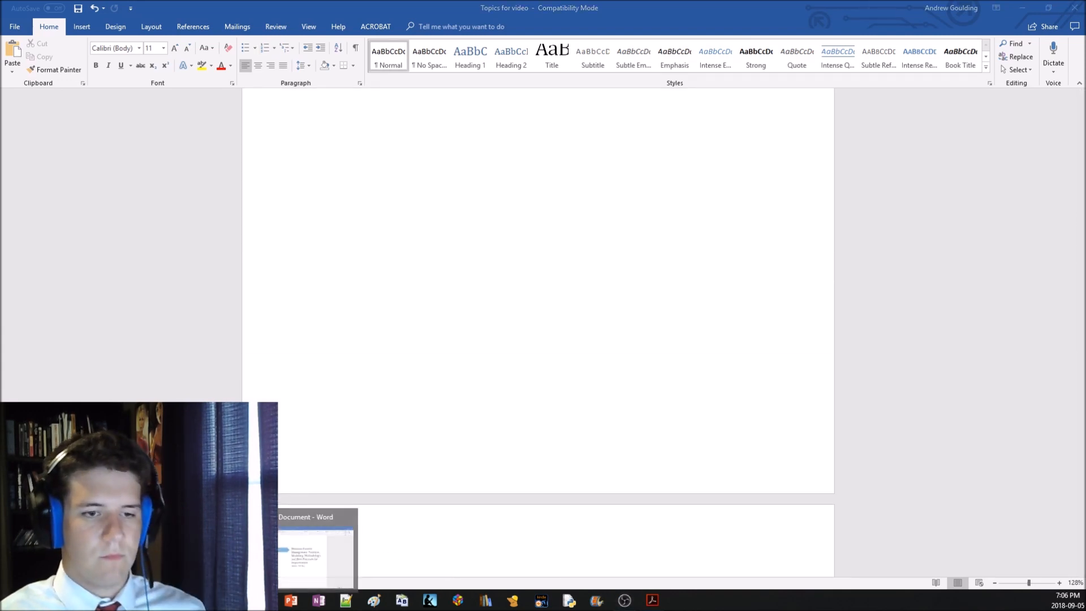
left_click(290, 566)
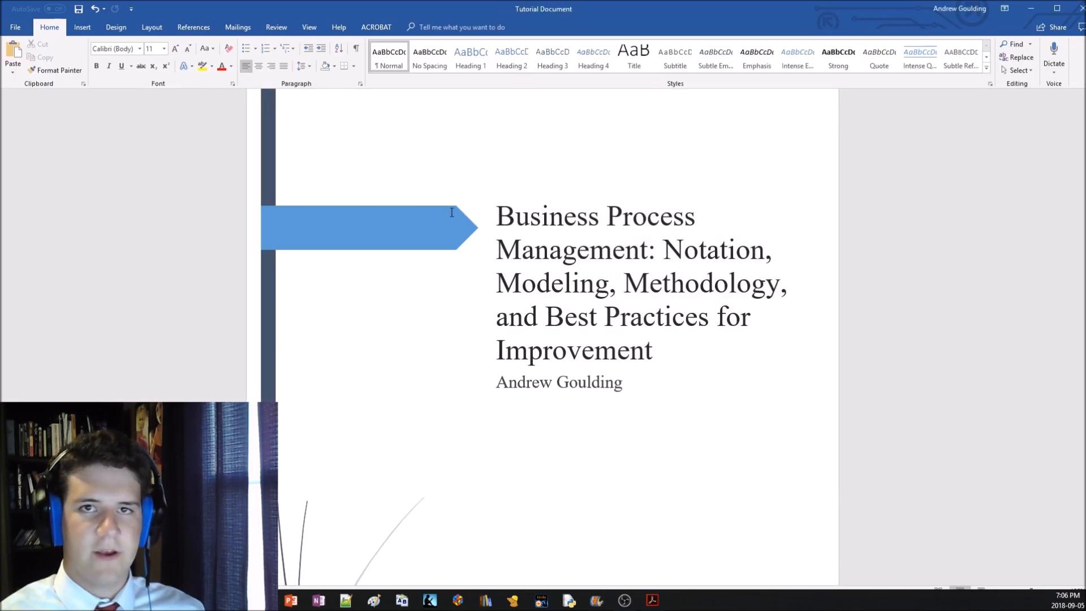
Apply the Heading 1 style to the "1 Objective" and "2 Background Information" section titles
scroll(595, 264, "down", 6)
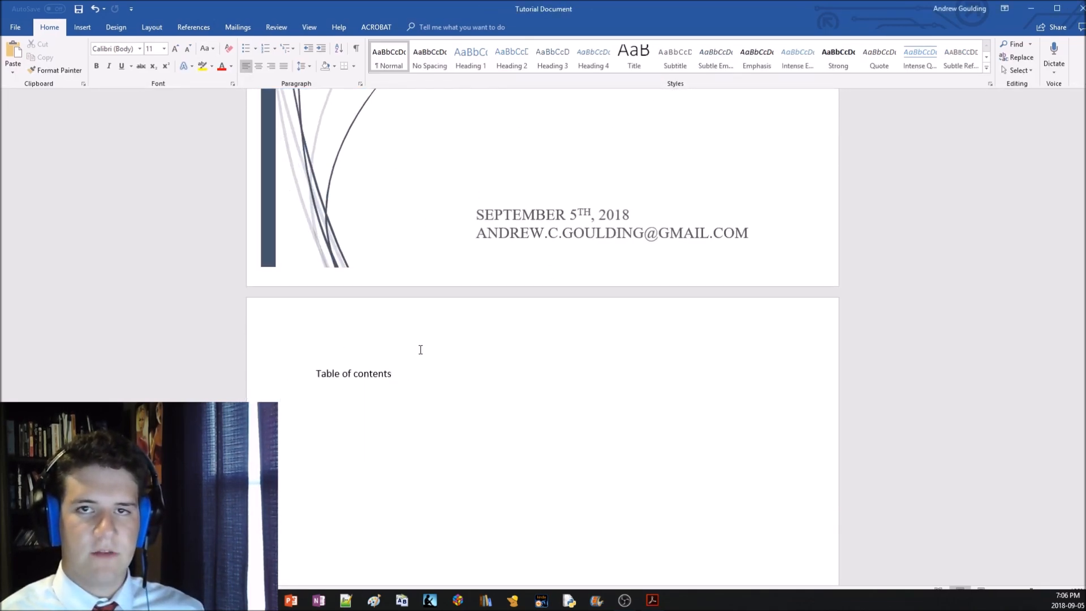
scroll(419, 345, "down", 6)
scroll(419, 346, "down", 10)
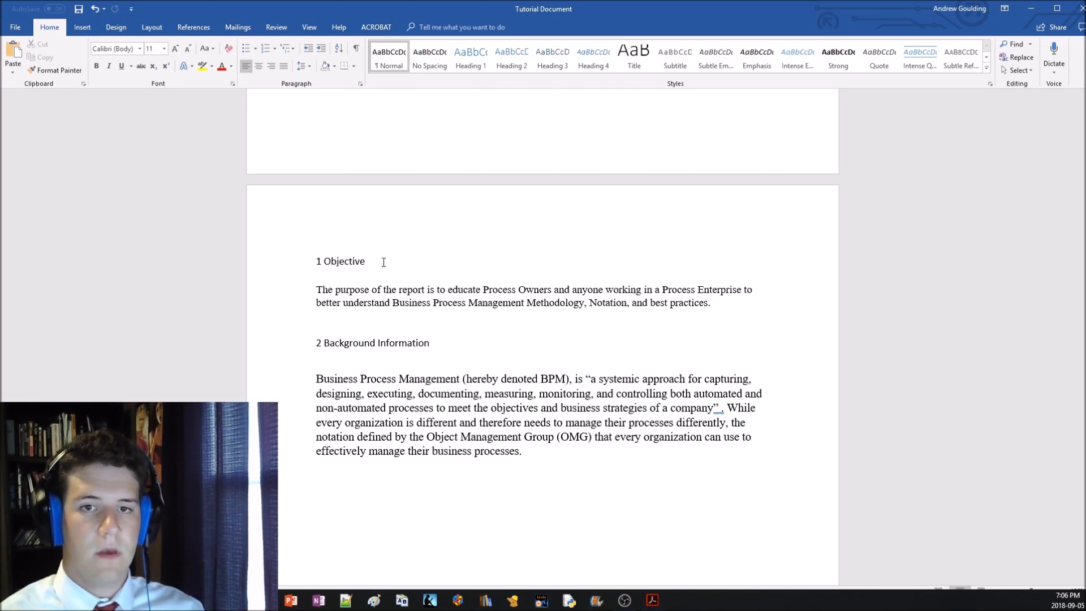
left_click_drag(383, 263, 301, 260)
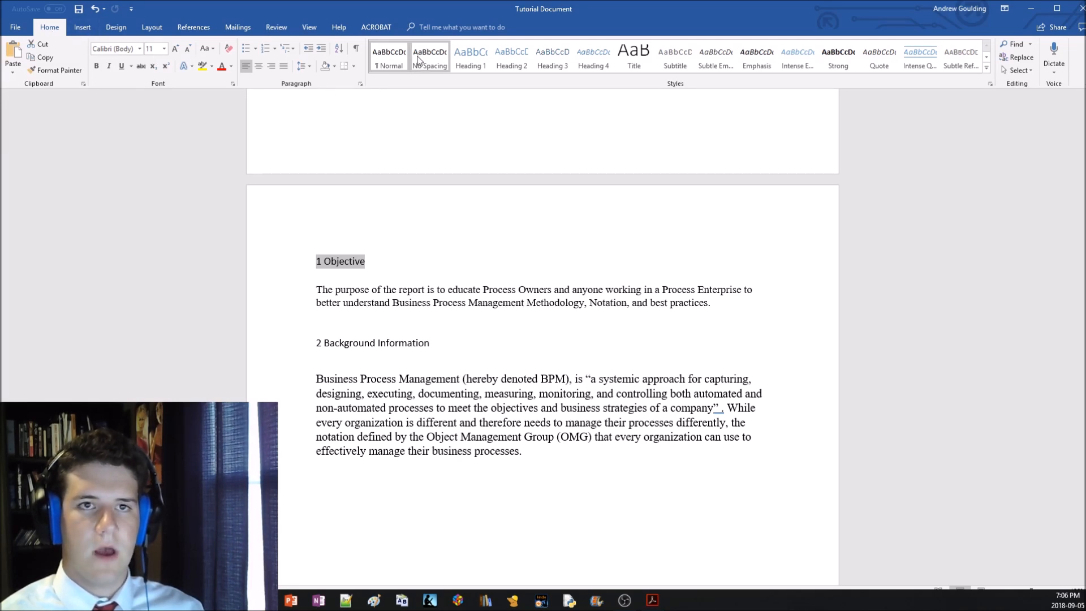
left_click(463, 57)
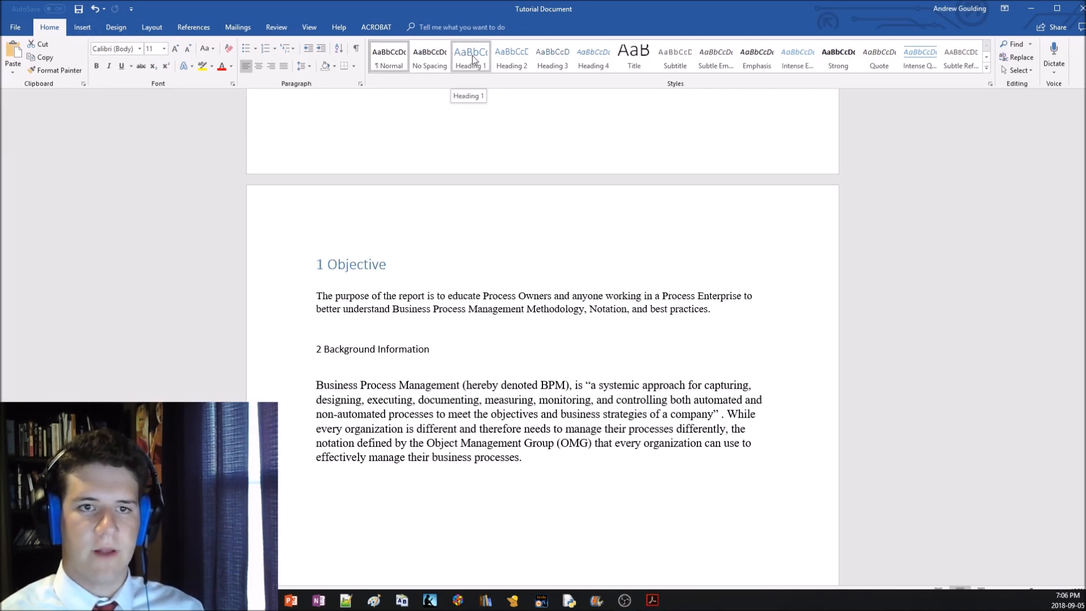
left_click(471, 55)
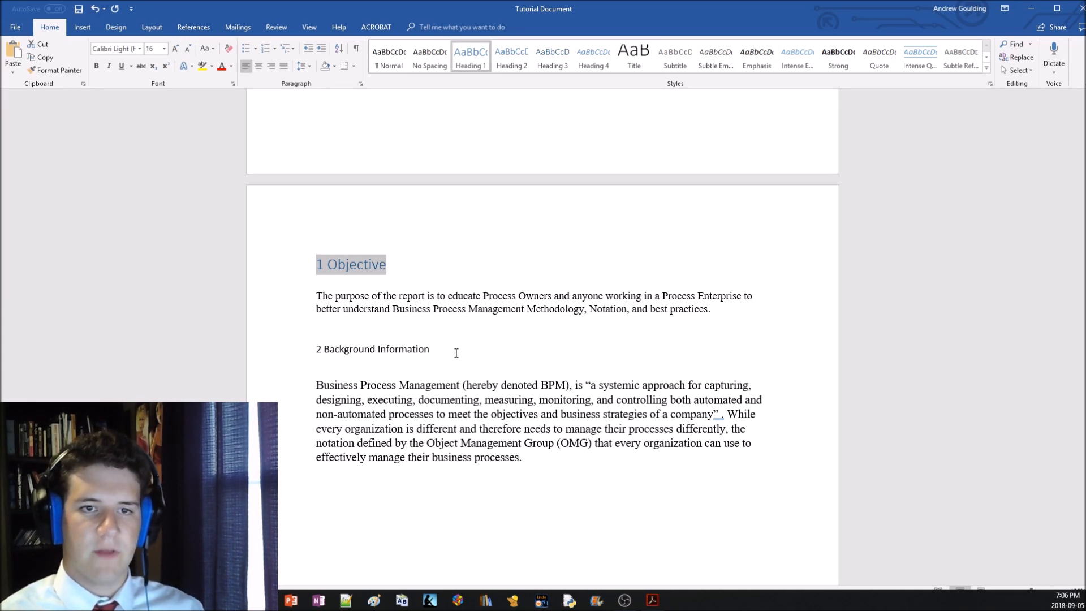
left_click(302, 350)
left_click(473, 63)
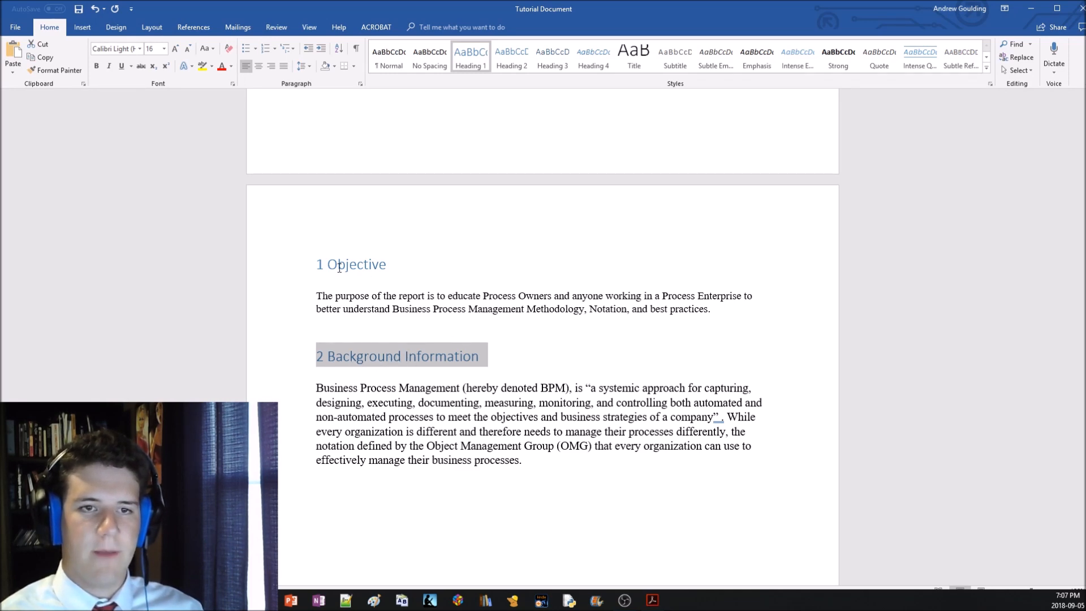
Restyle the "Background Information" title as Heading 2 and renumber it 1.1
left_click(511, 63)
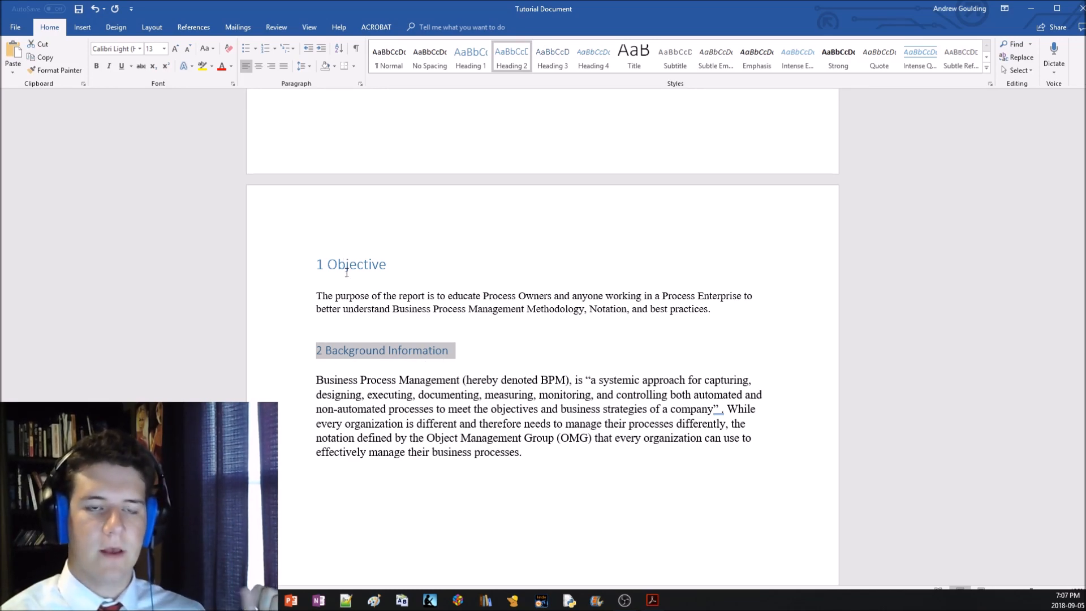
left_click(322, 353)
key("BackSpace")
type("1.1")
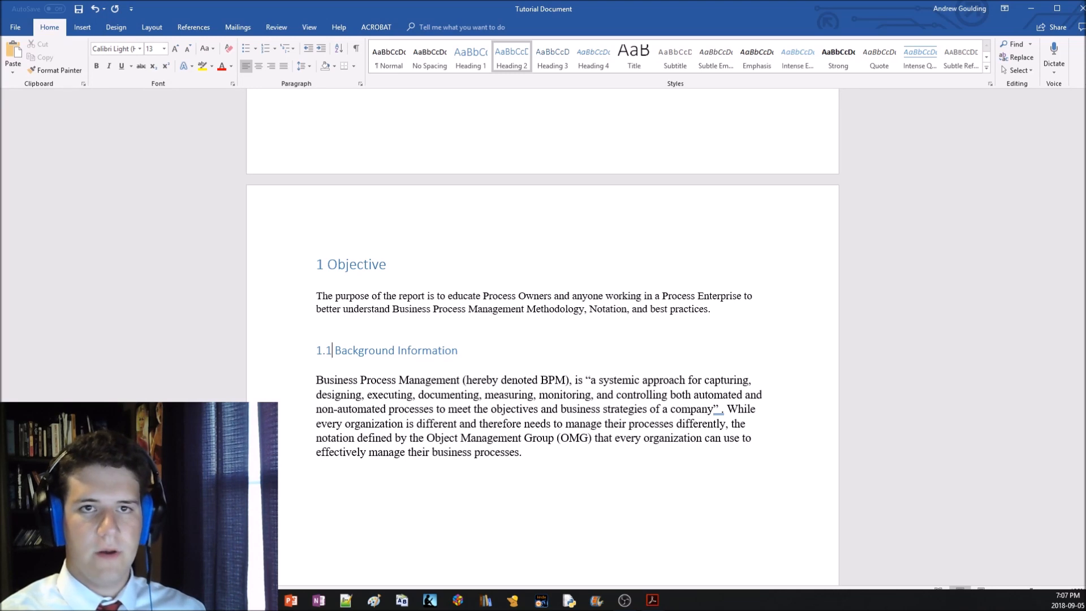
Renumber the "Background Information" title as 2 and restore its Heading 1 style
key("BackSpace")
key("BackSpace")
key("BackSpace")
type("2")
left_click_drag(476, 350, 324, 350)
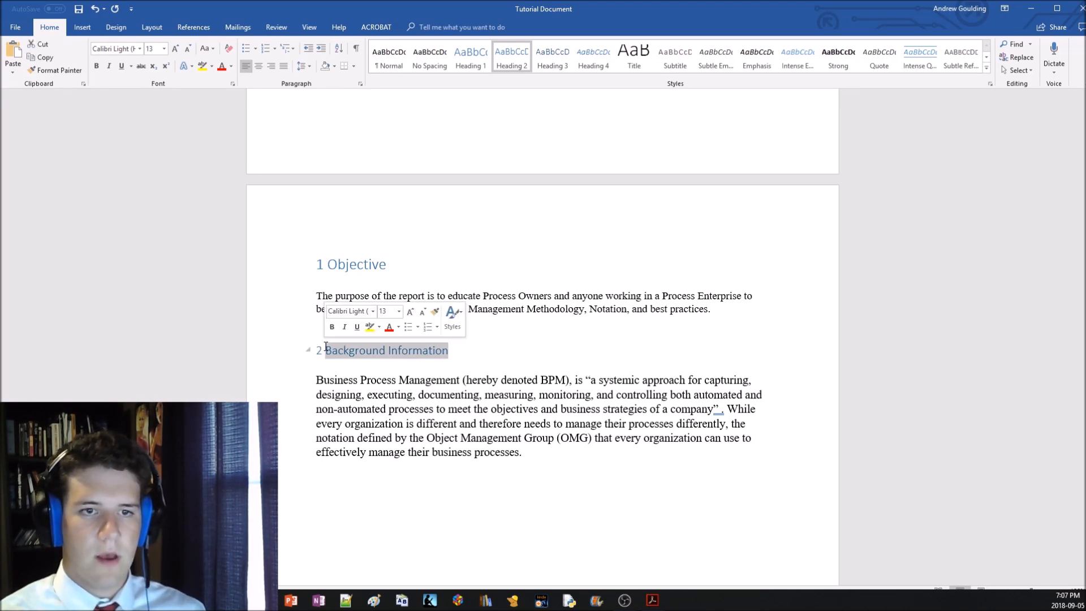
left_click_drag(448, 351, 277, 348)
left_click(464, 66)
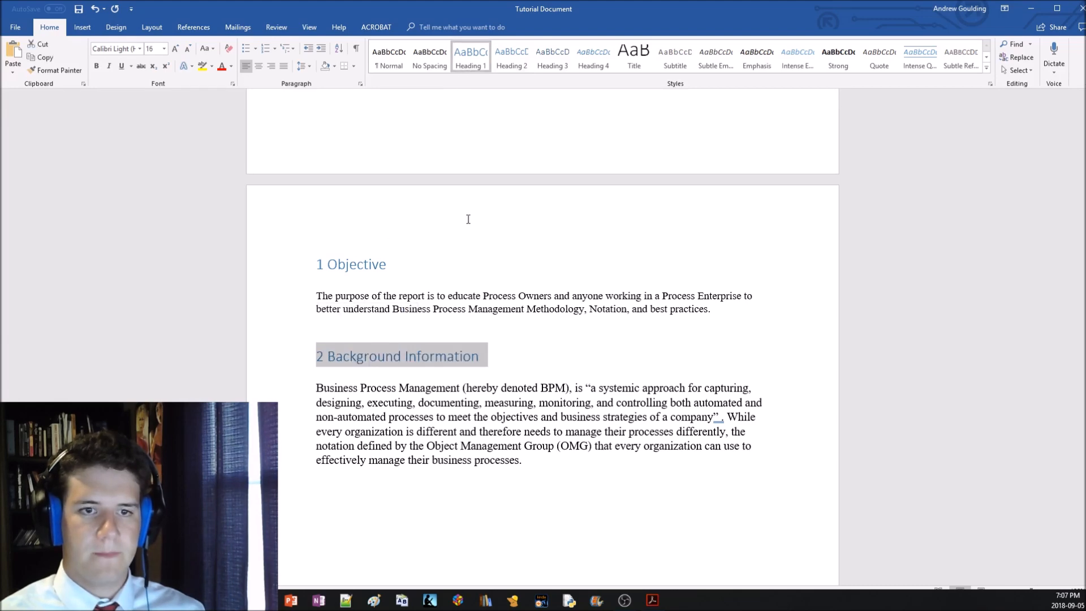
Apply the Heading 1 style to the "3 Scope" section title
scroll(465, 226, "down", 10)
scroll(460, 324, "down", 1)
left_click(396, 415)
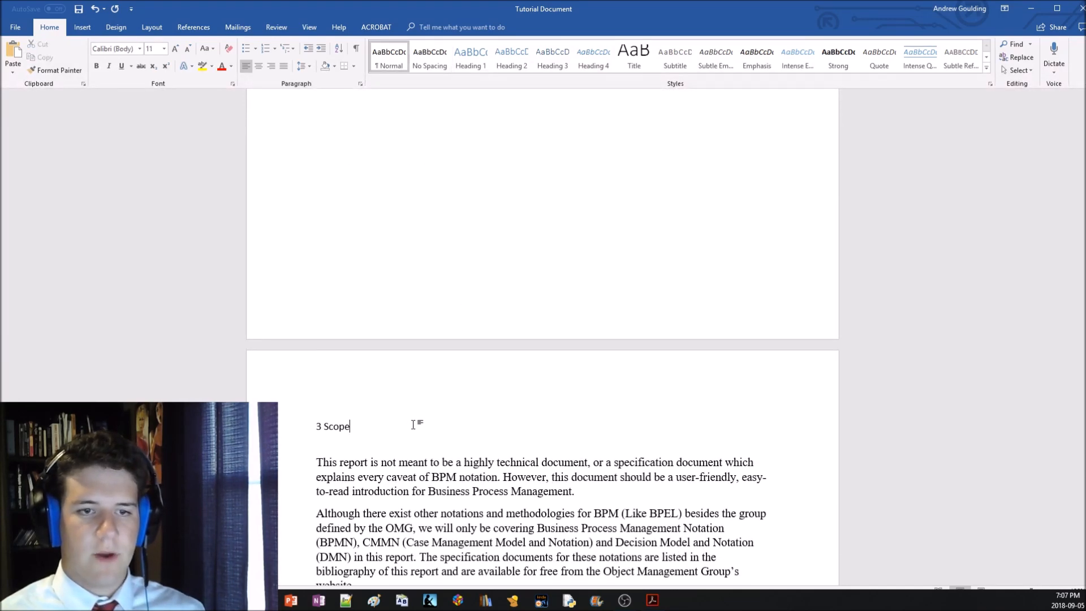
key("shift+Left")
key("shift+Left")
key("shift+Left")
key("shift+Left")
key("shift+Left")
key("shift+Left")
key("shift+Left")
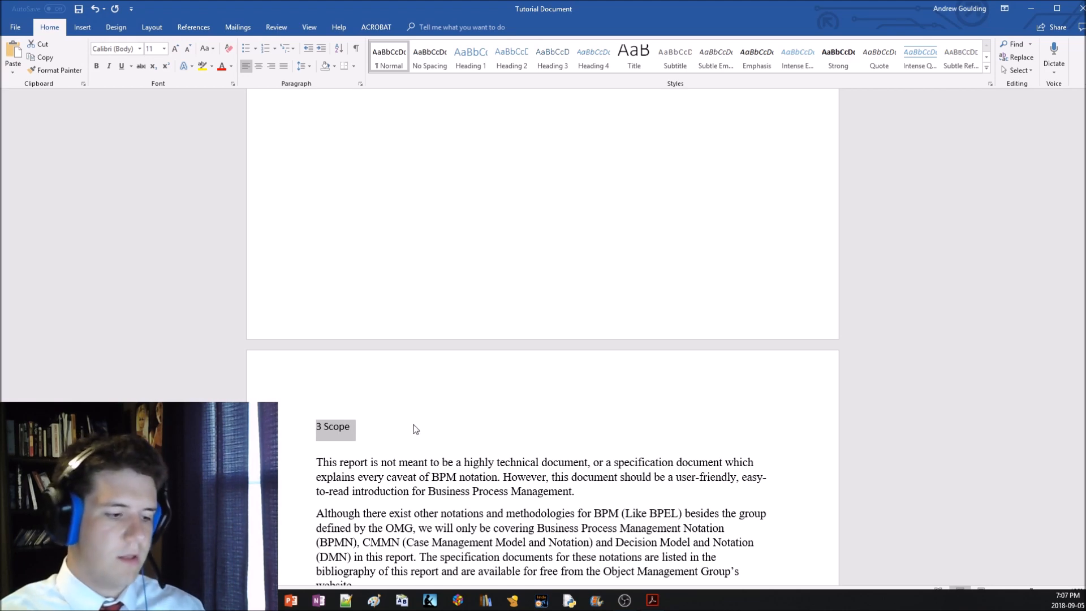
key("ctrl+alt+1")
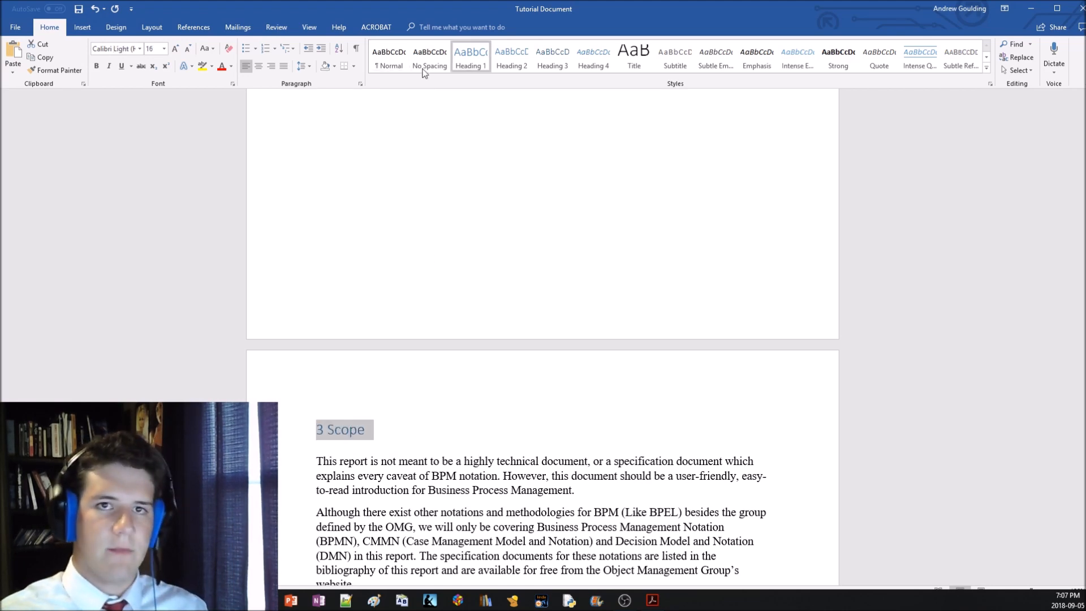
Try Heading 2 and Heading 3 on "4 Proposed Methodology", and set both it and "5 Work Schedule" to Heading 1
scroll(436, 312, "down", 9)
triple_click(437, 313)
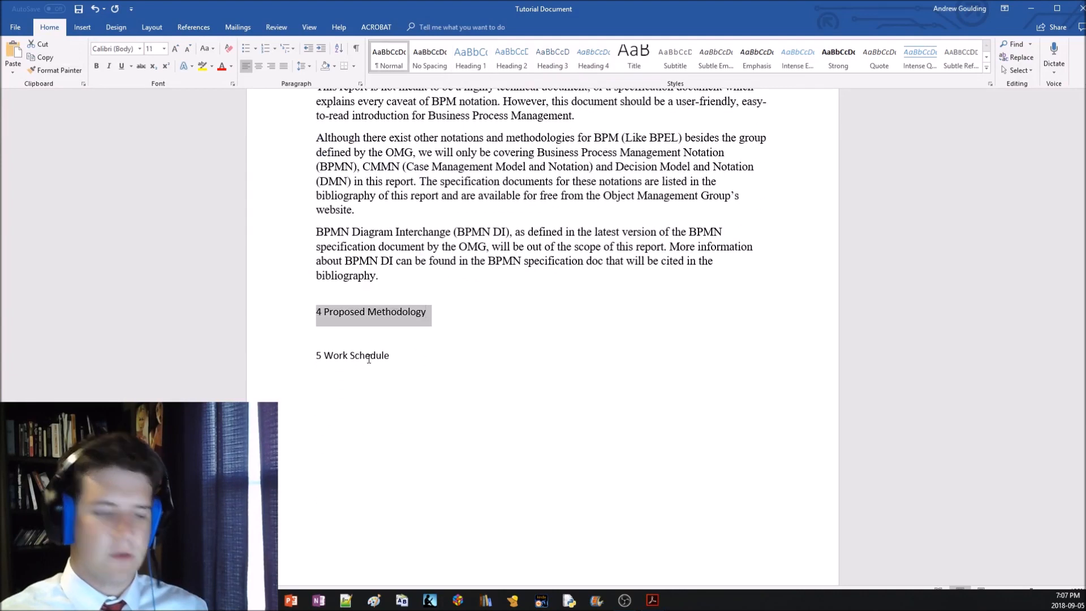
key("ctrl+alt+2")
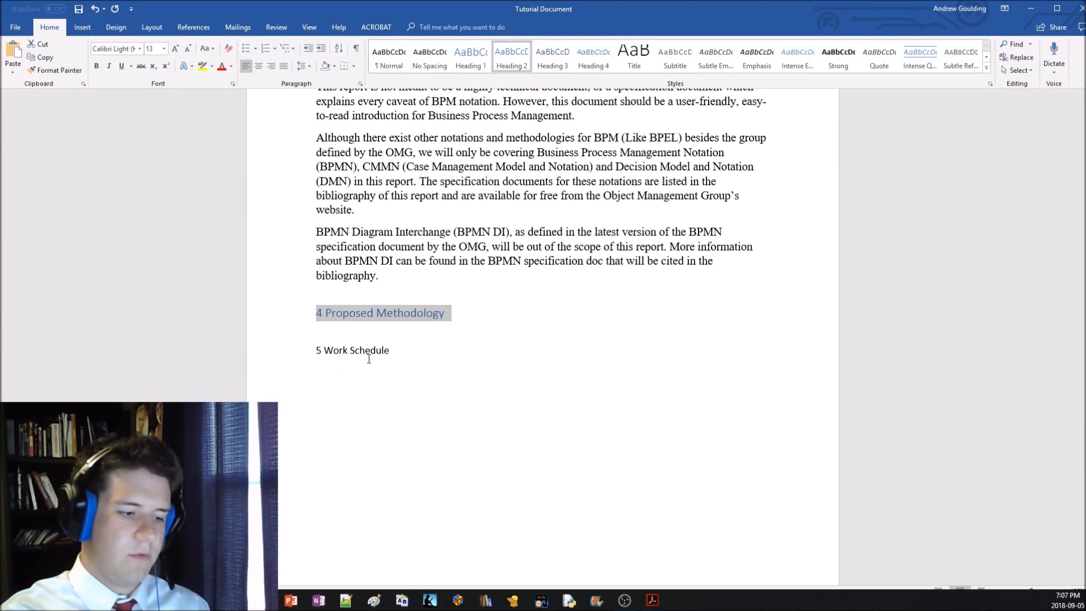
key("ctrl+alt+3")
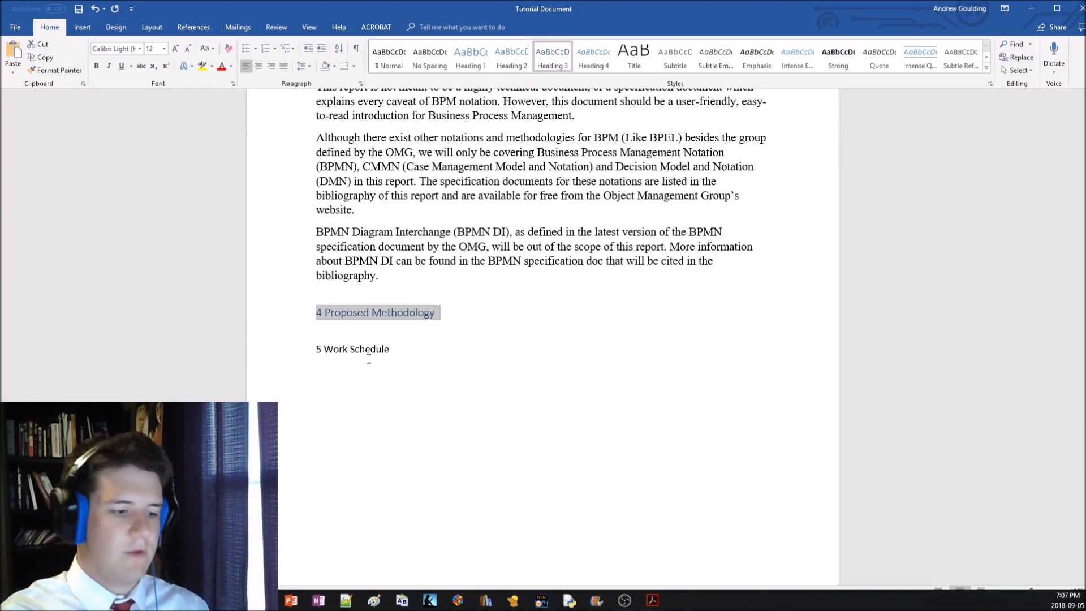
key("ctrl+alt+1")
triple_click(369, 359)
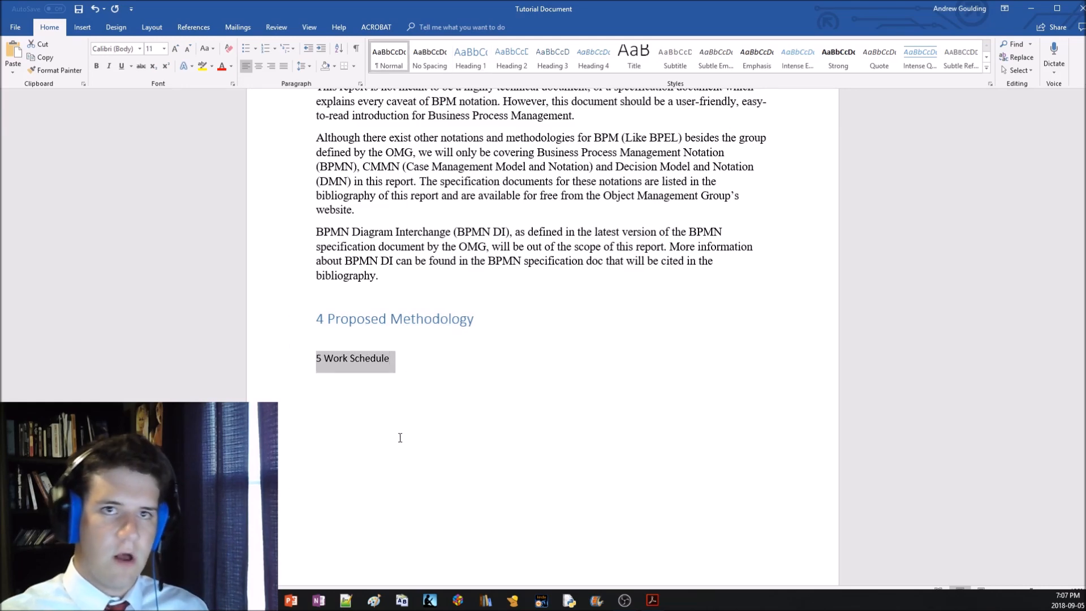
key("ctrl+alt+1")
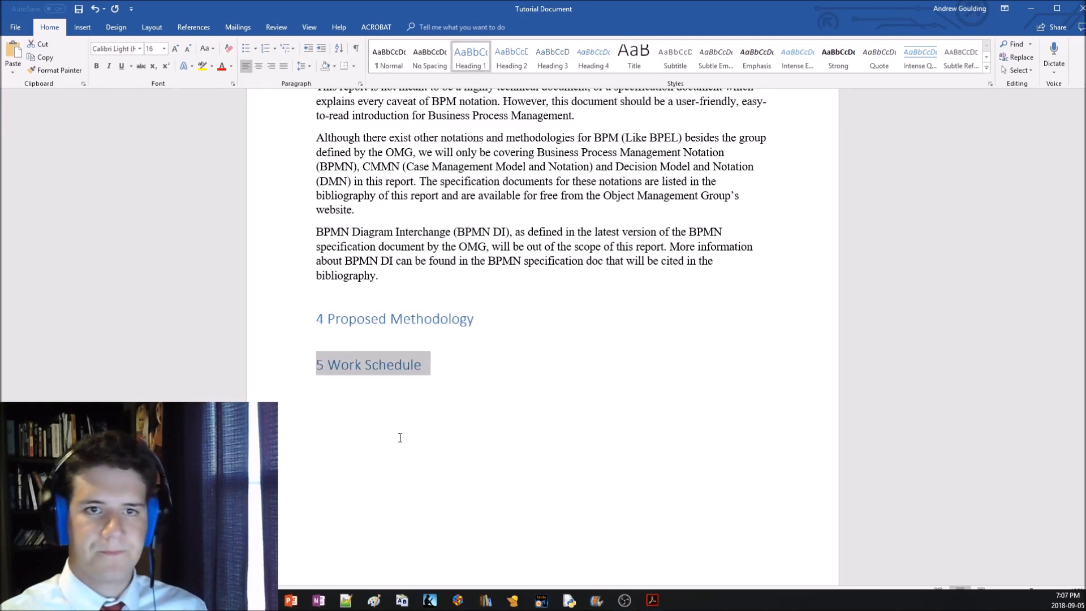
Insert Plain Number 2 page numbers at the bottom of the pages and return to editing the body text
scroll(407, 430, "up", 7)
scroll(435, 414, "up", 10)
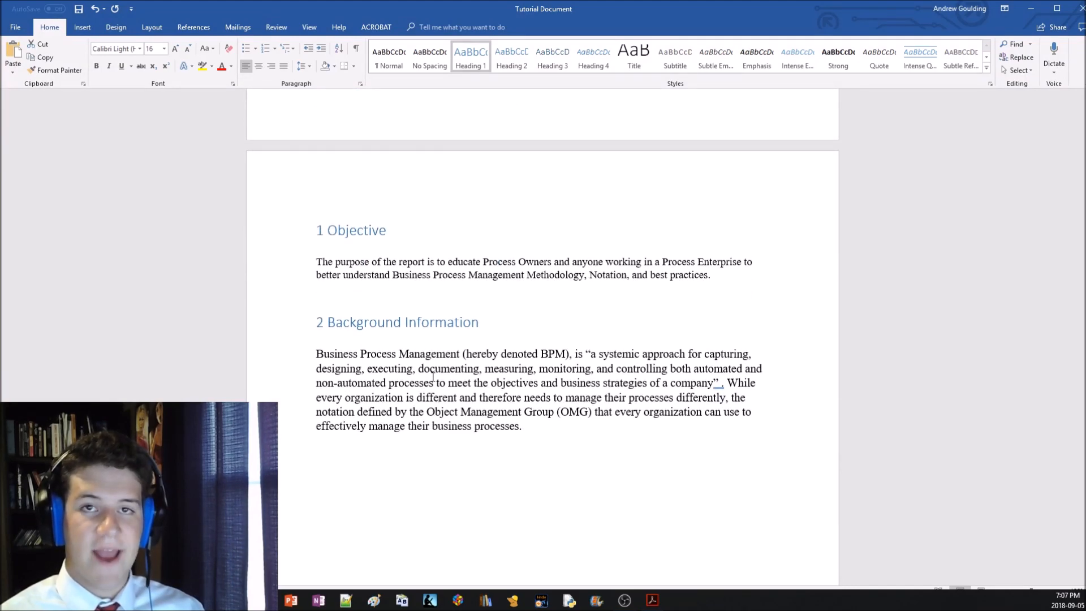
scroll(440, 445, "down", 8)
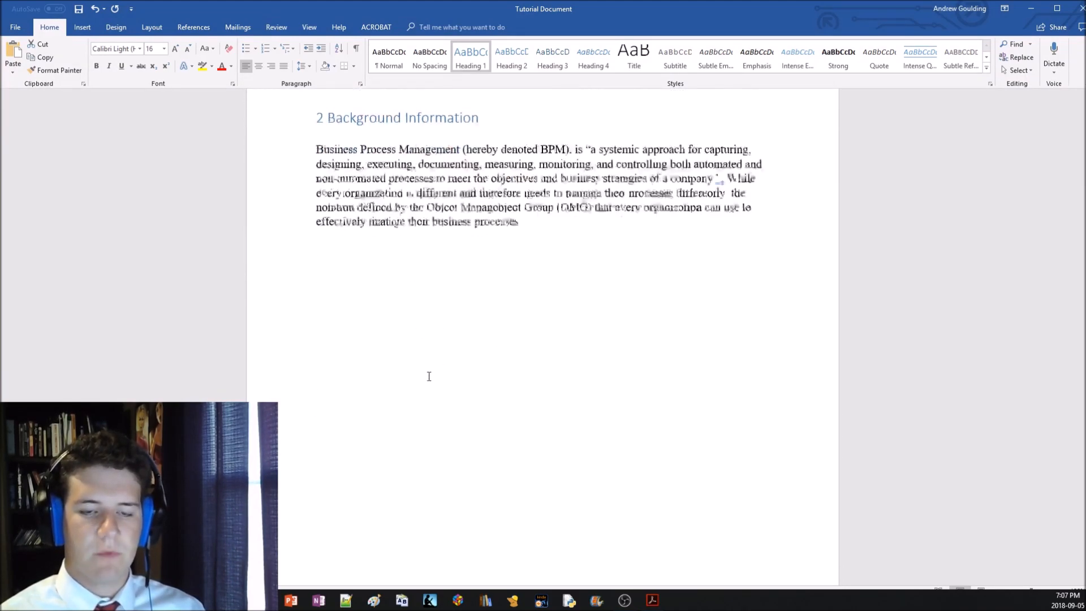
scroll(499, 477, "up", 8)
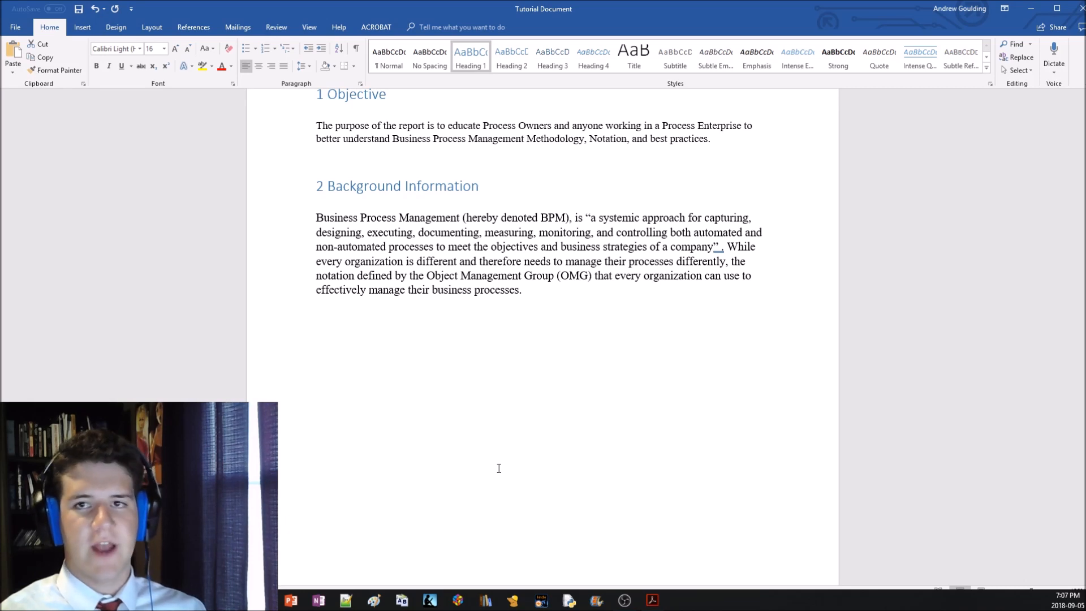
scroll(492, 463, "up", 4)
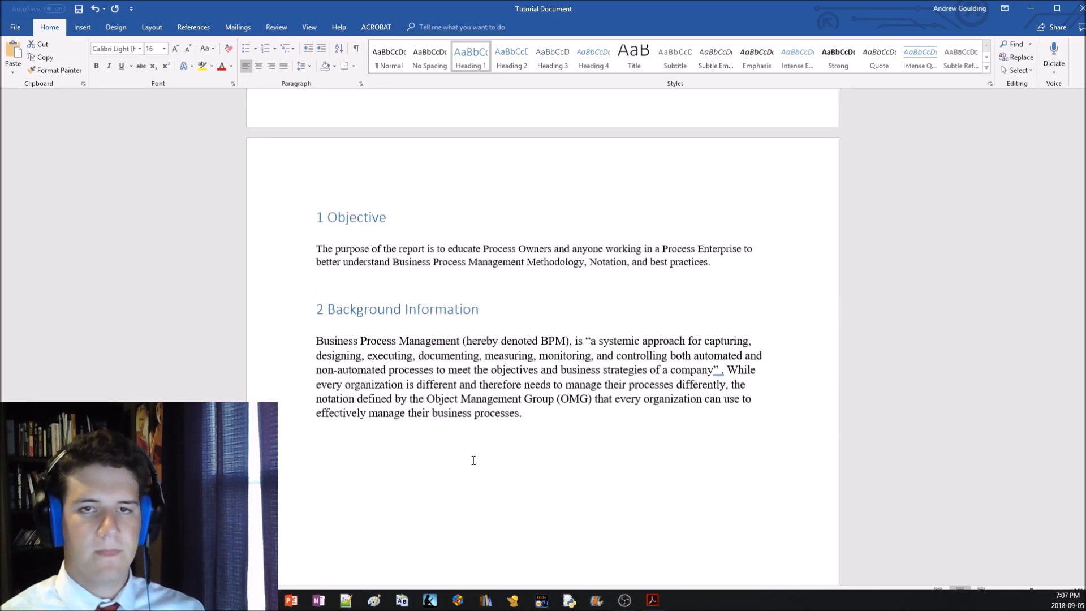
left_click(181, 29)
left_click(82, 27)
left_click(663, 70)
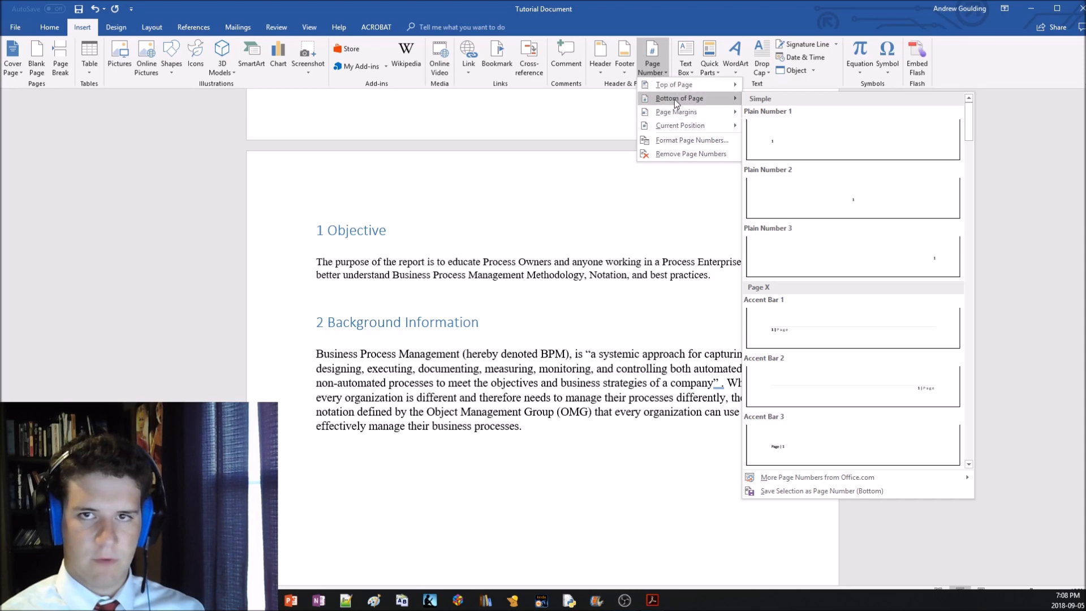
left_click(841, 194)
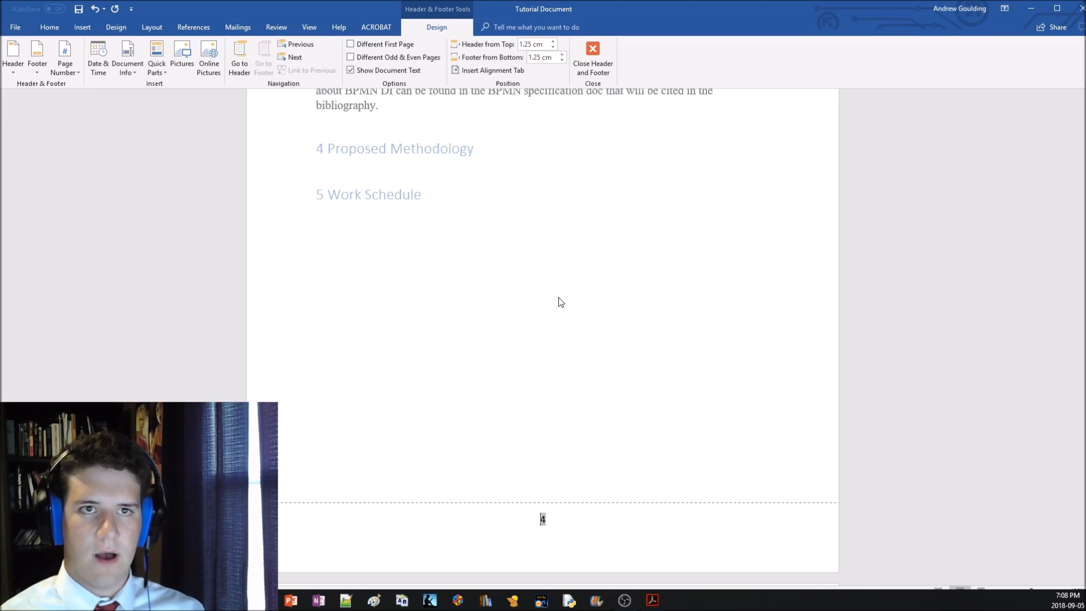
double_click(506, 325)
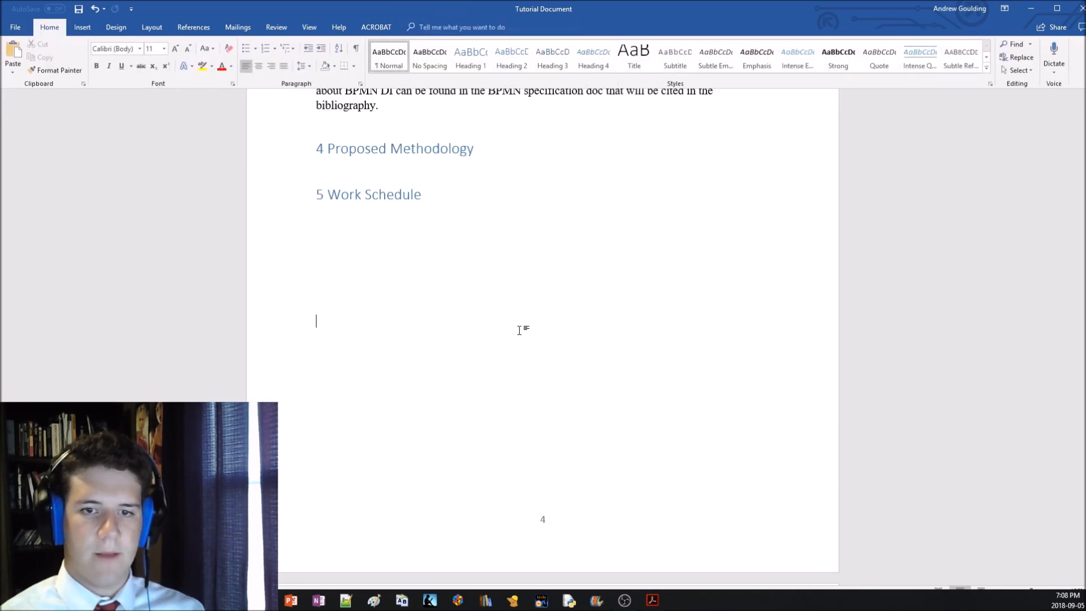
Examine the footer page numbers from the body pages up to the cover page and the table of contents page
scroll(557, 348, "up", 2)
scroll(557, 348, "up", 10)
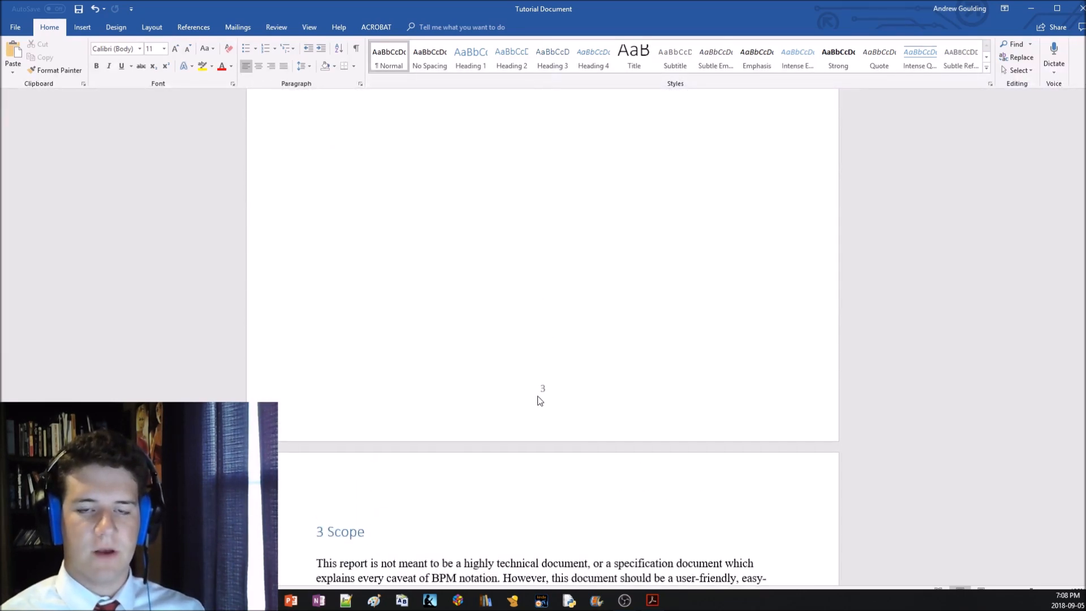
scroll(540, 395, "up", 2)
scroll(538, 393, "down", 1)
scroll(508, 299, "up", 3)
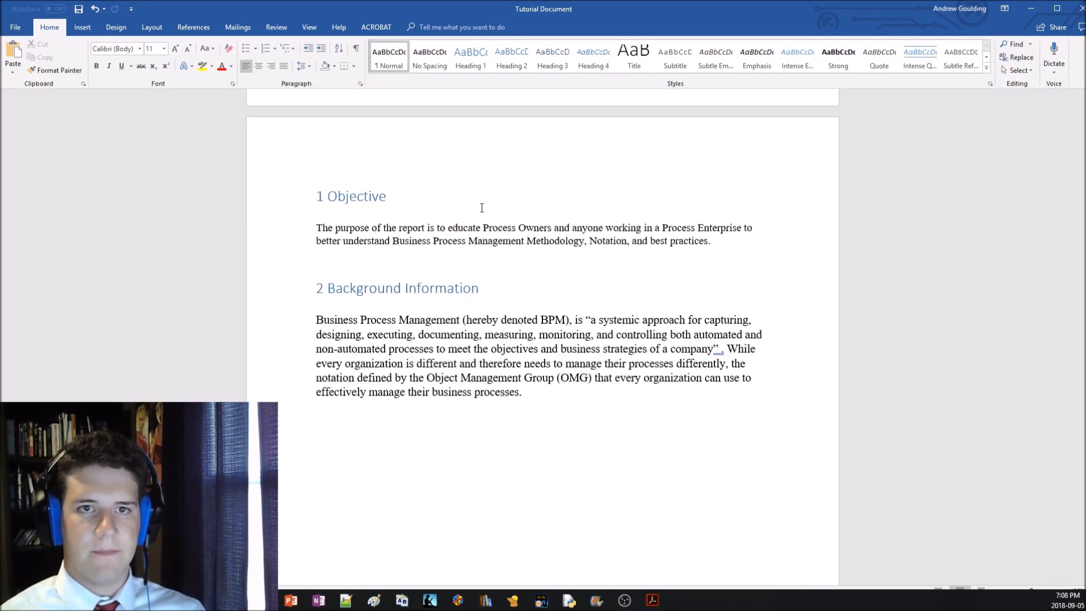
scroll(573, 339, "down", 6)
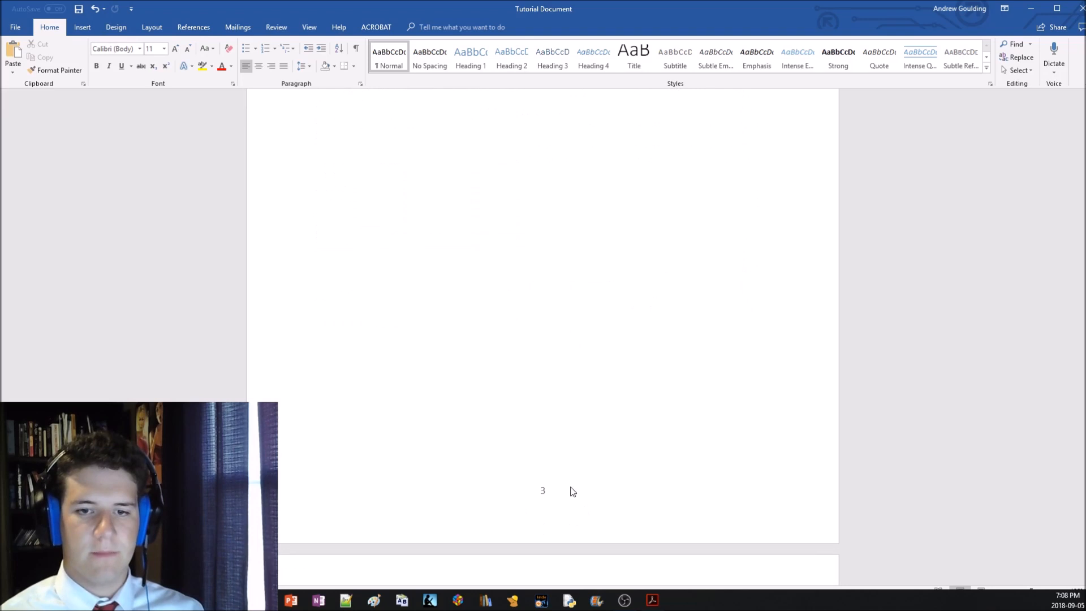
scroll(566, 486, "up", 6)
scroll(563, 452, "up", 20)
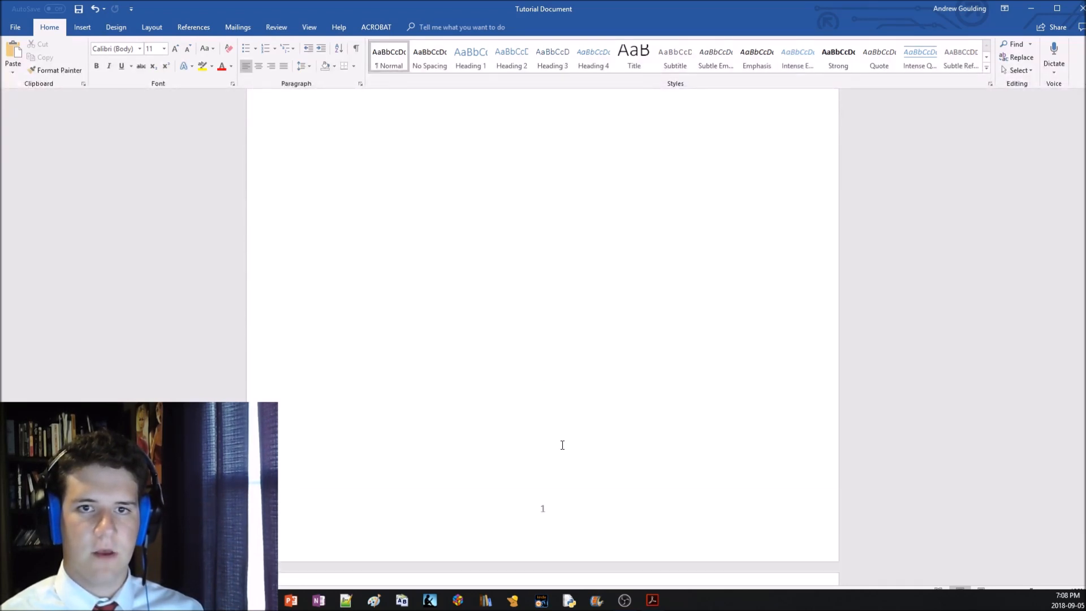
scroll(562, 448, "up", 3)
scroll(500, 316, "up", 7)
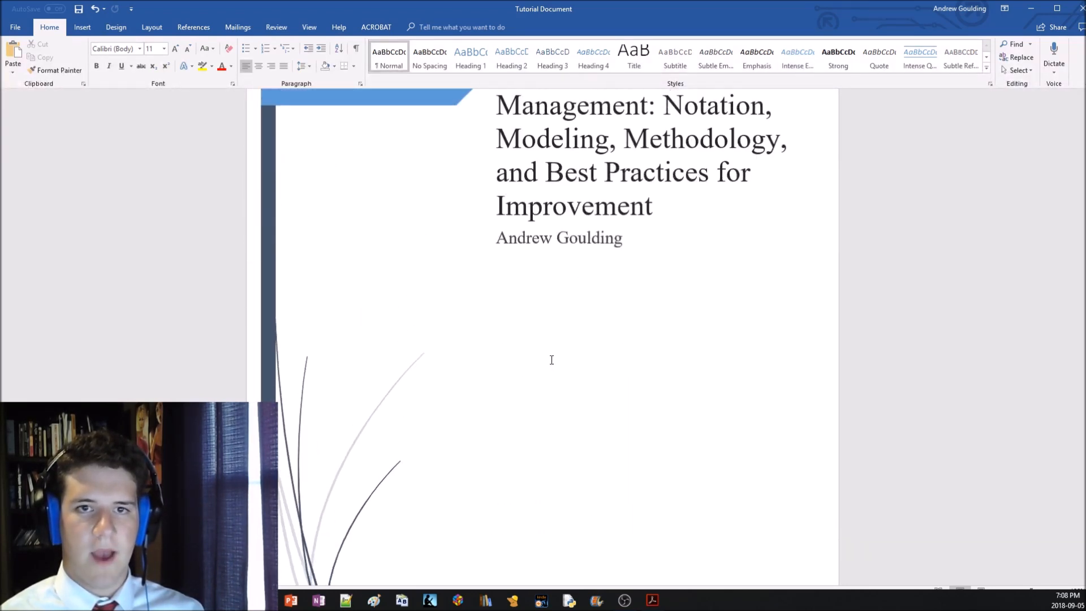
scroll(622, 343, "down", 4)
scroll(622, 343, "down", 4)
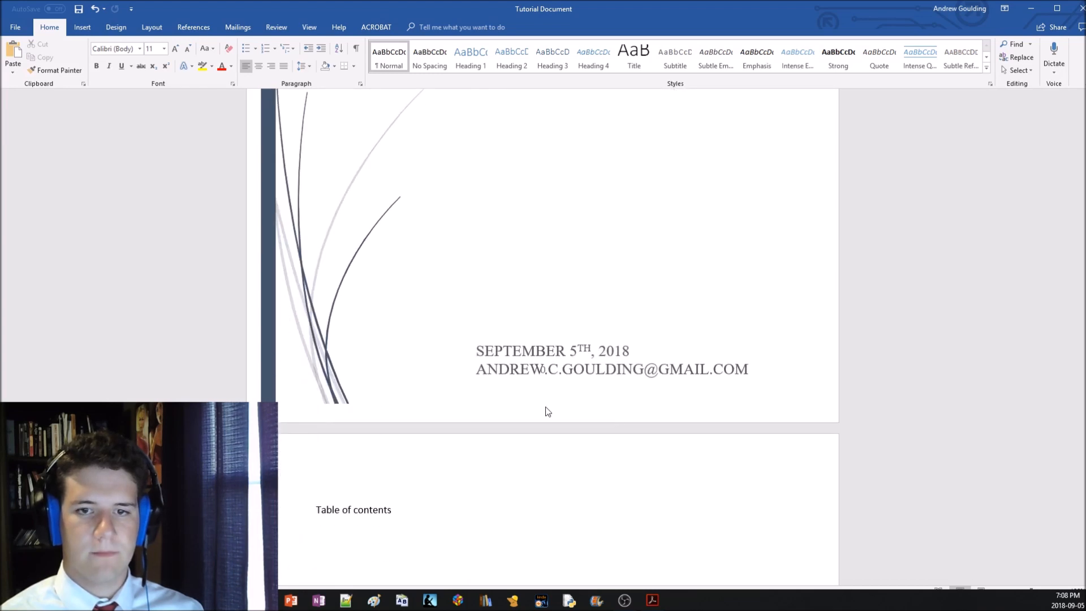
scroll(542, 395, "down", 16)
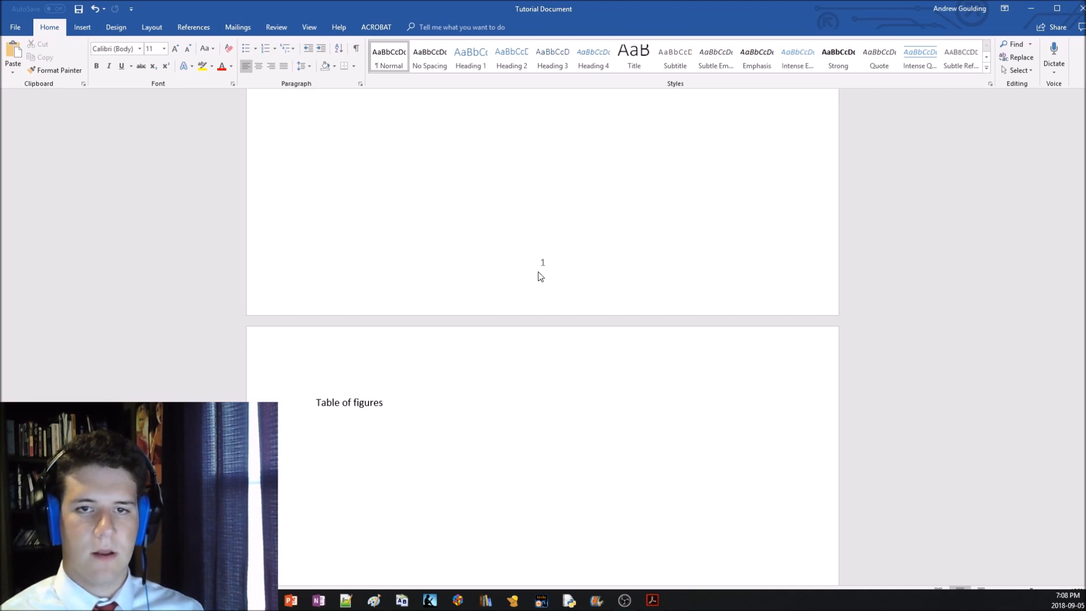
Add a blank line above the "1 Objective" heading and insert a Continuous section break there
scroll(548, 339, "down", 20)
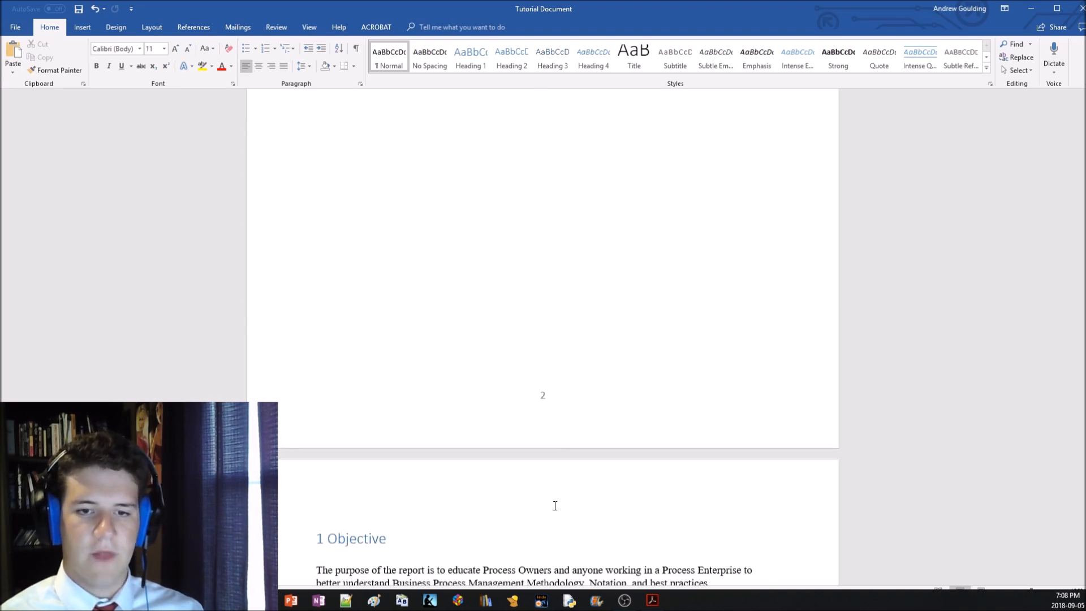
scroll(563, 368, "down", 3)
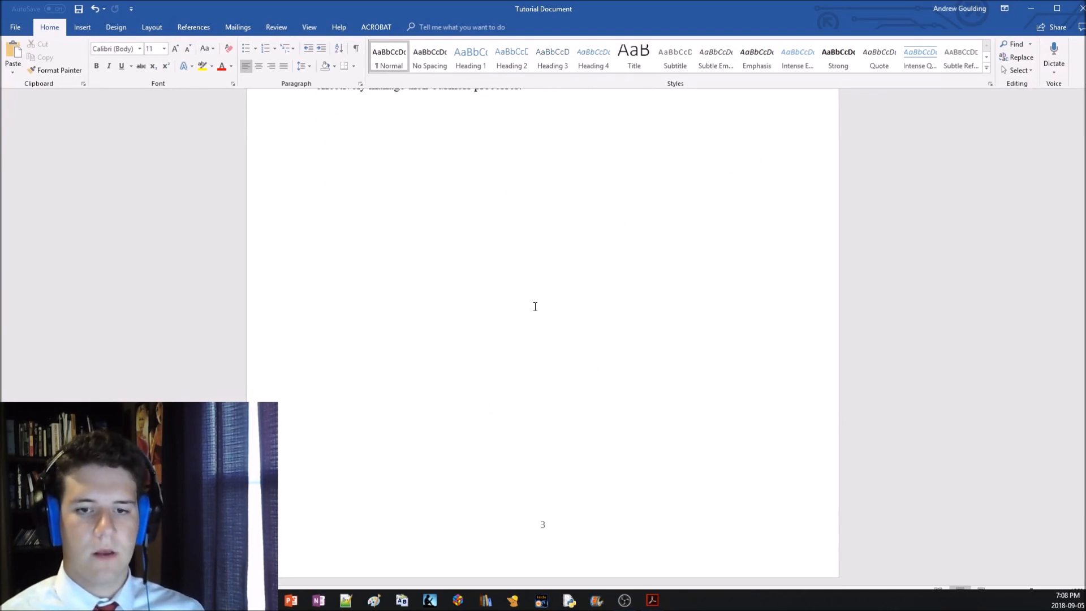
scroll(409, 272, "down", 4)
scroll(561, 278, "up", 13)
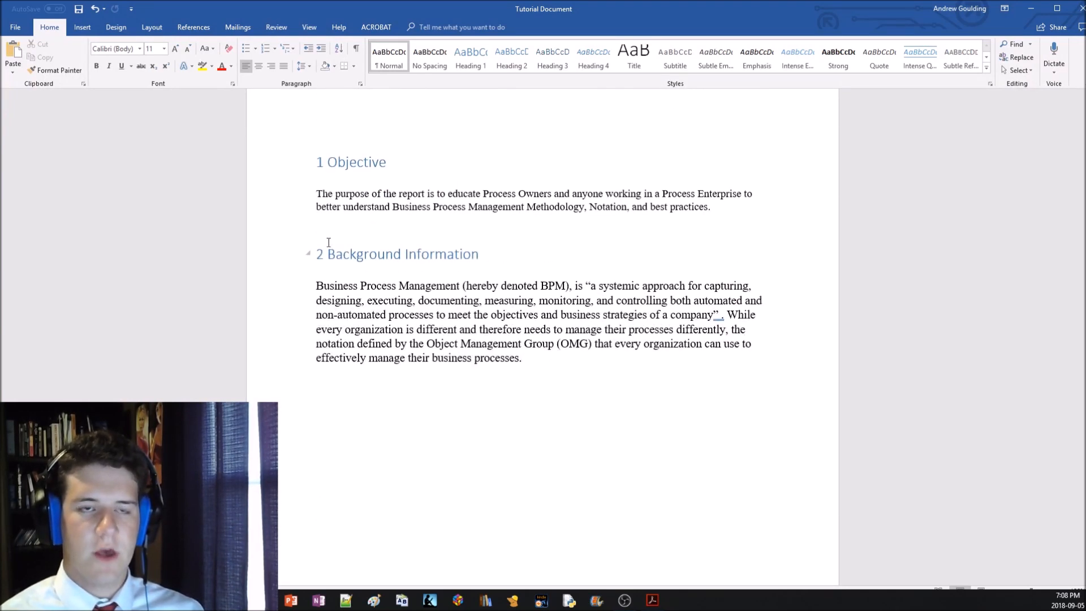
left_click_drag(395, 265, 320, 278)
left_click(320, 278)
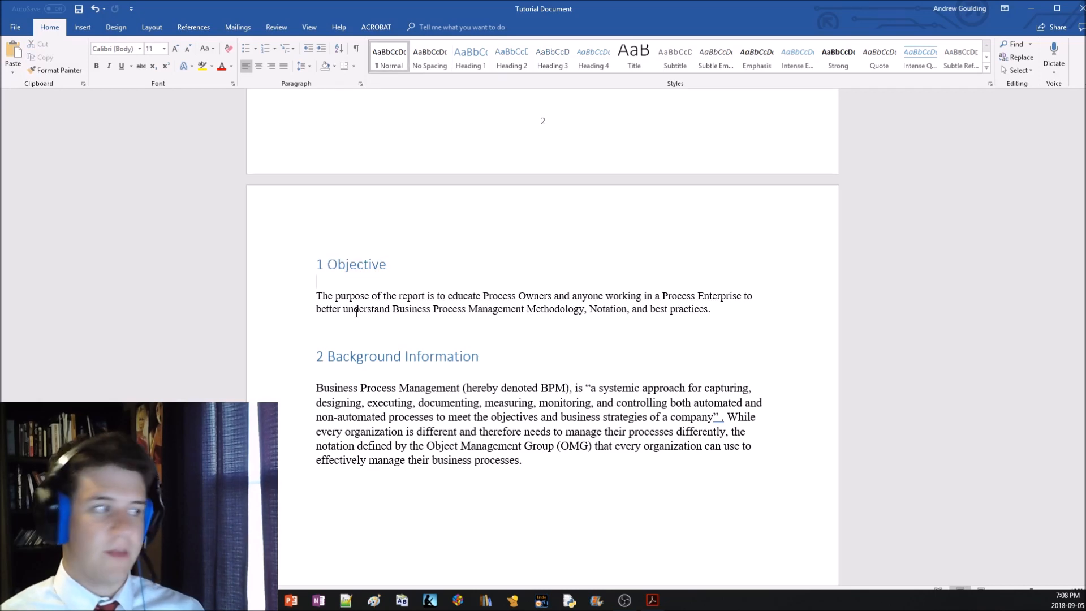
key("Up")
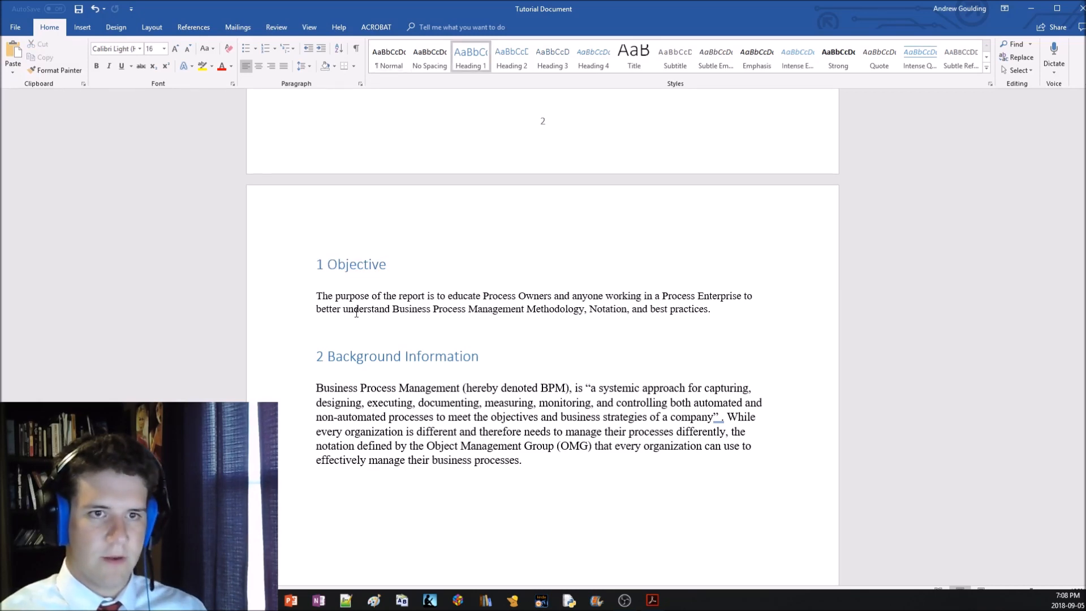
key("Return")
key("Up")
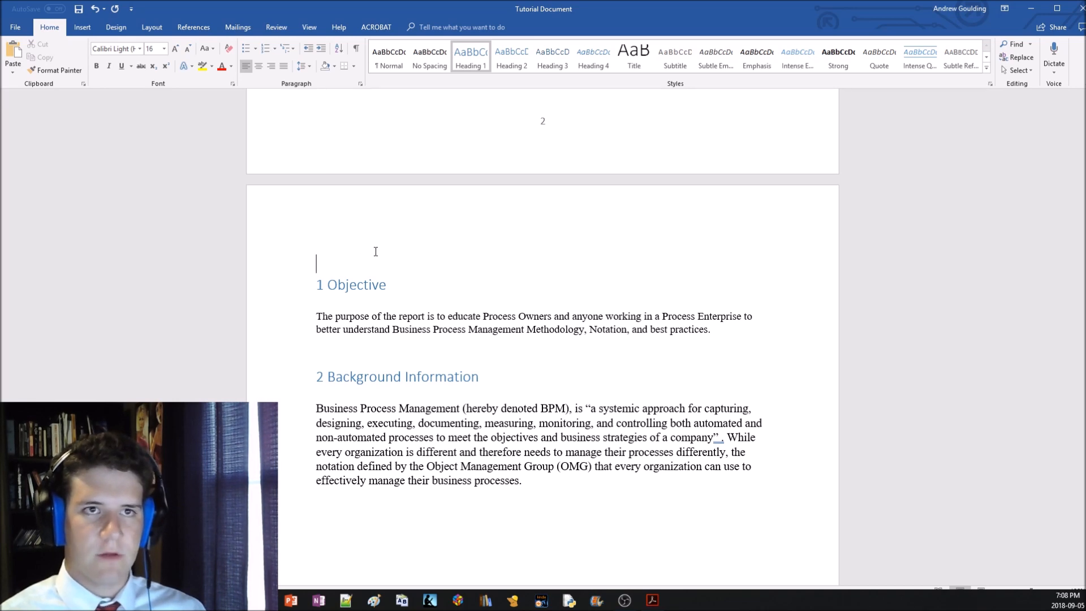
left_click(152, 30)
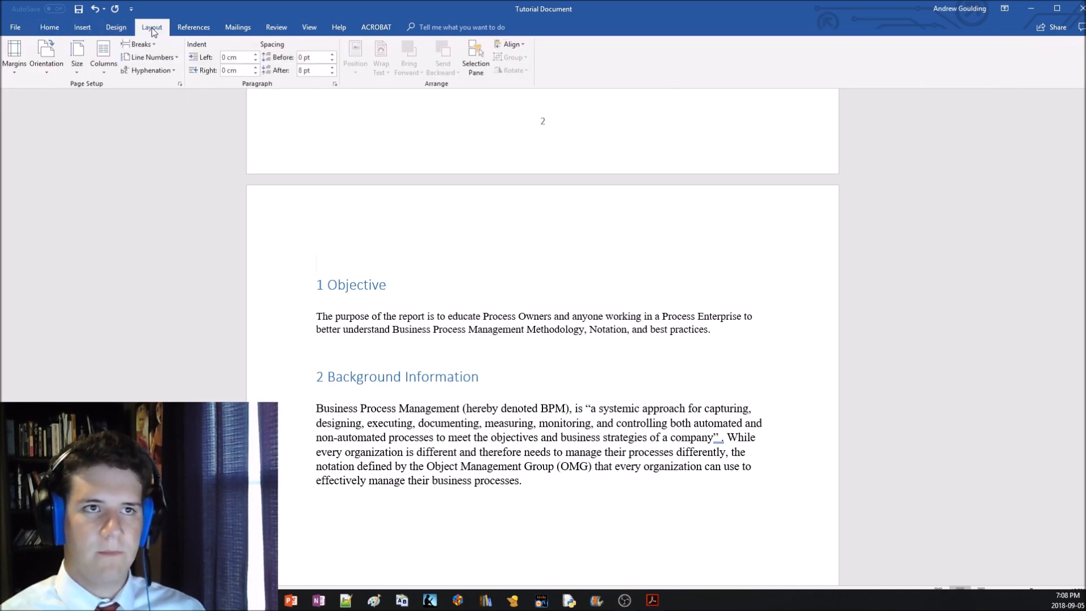
left_click(136, 44)
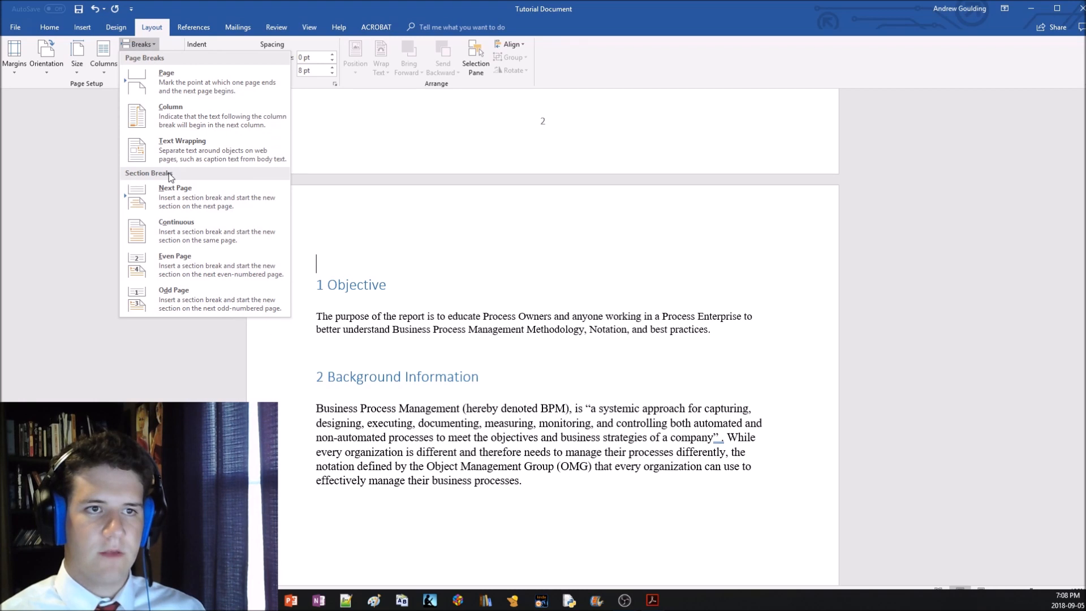
left_click(192, 231)
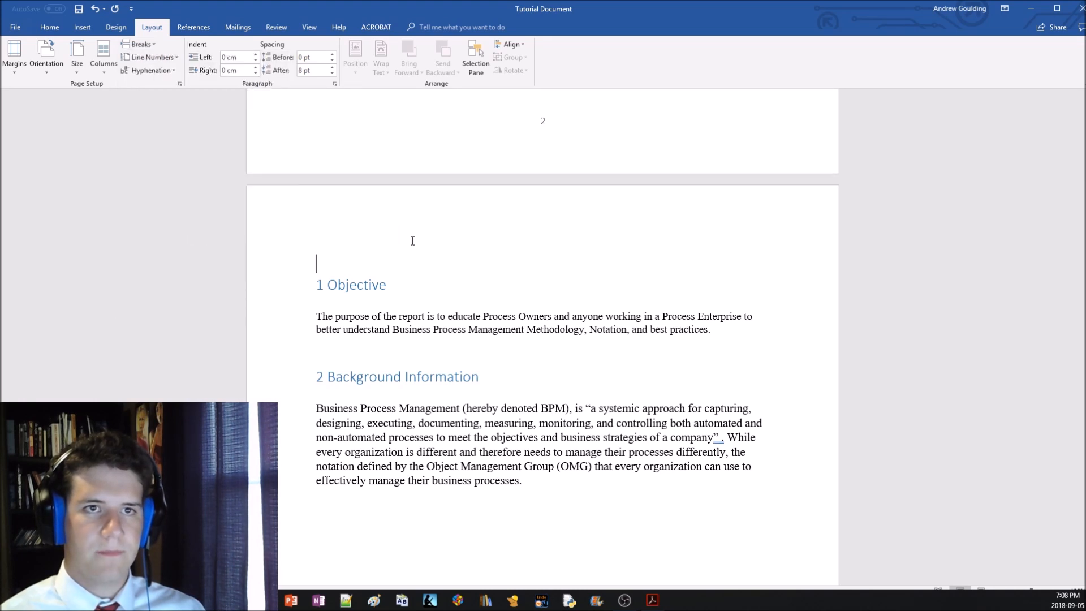
Show the formatting marks, delete the surplus blank line before the continuous section break, and hide the marks
left_click(50, 27)
scroll(288, 173, "down", 3)
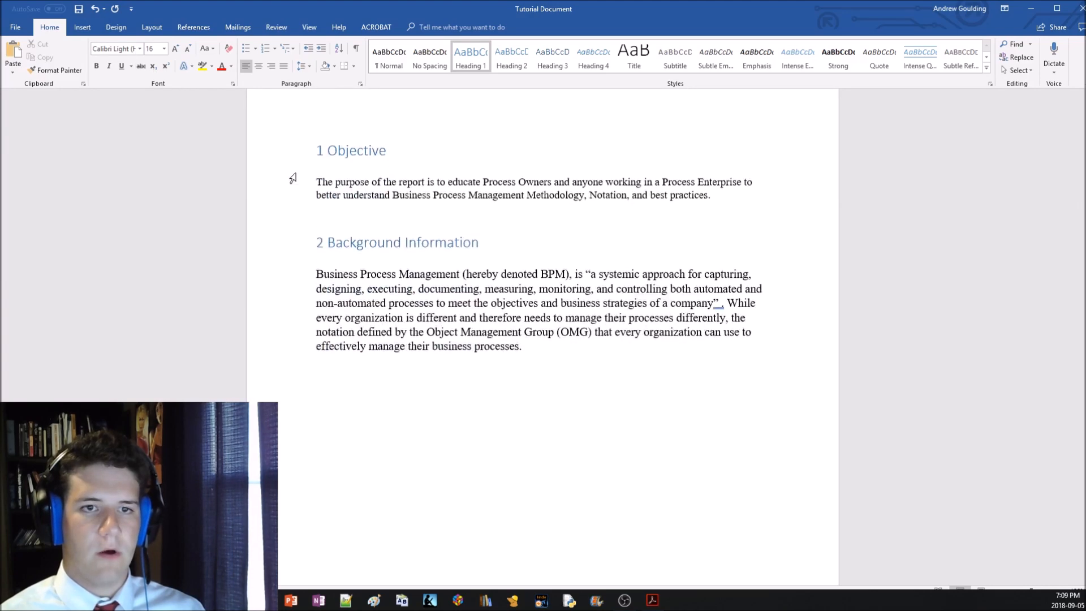
scroll(292, 178, "up", 3)
left_click(356, 50)
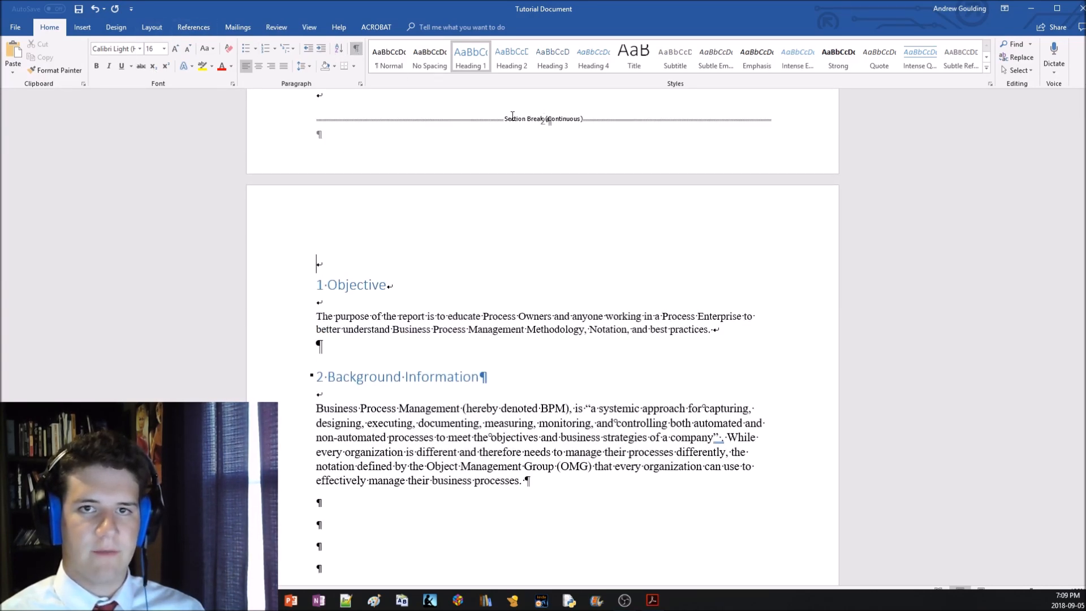
scroll(512, 116, "up", 2)
left_click(403, 150)
key("BackSpace")
left_click(389, 318)
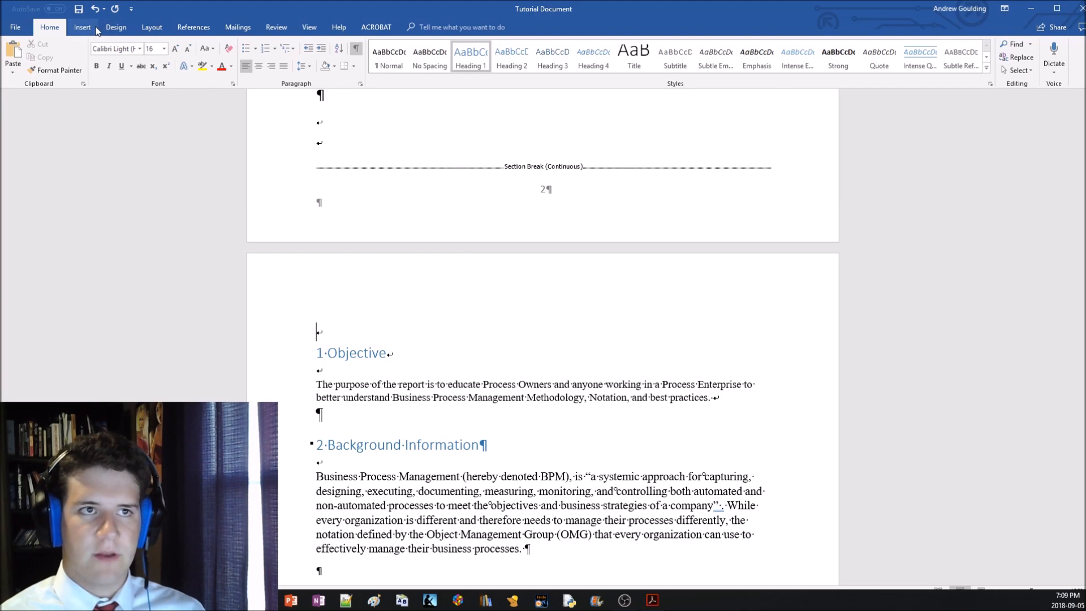
left_click(356, 50)
Examine the footer page numbers from the front pages through the "3 Scope" page and back to "1 Objective"
scroll(430, 372, "up", 5)
scroll(429, 372, "down", 1)
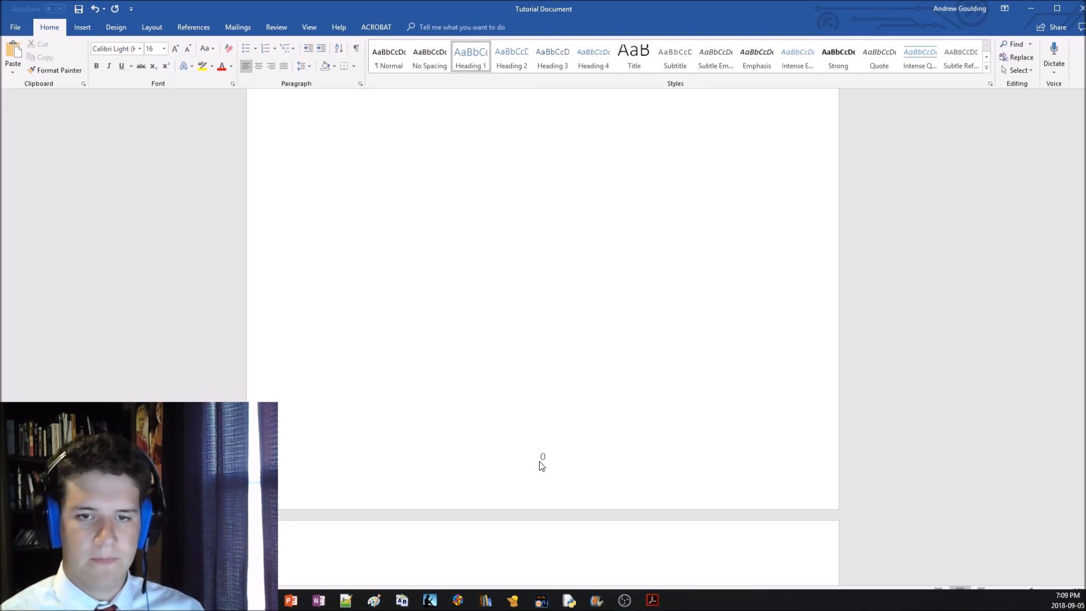
scroll(531, 468, "up", 8)
scroll(526, 461, "down", 5)
scroll(547, 460, "down", 10)
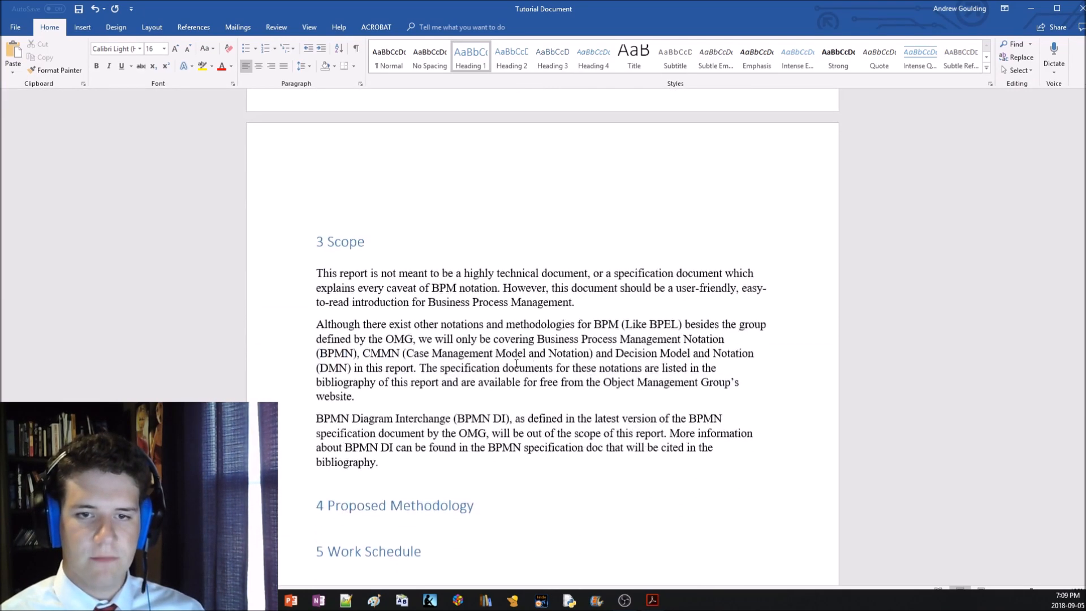
scroll(552, 347, "down", 8)
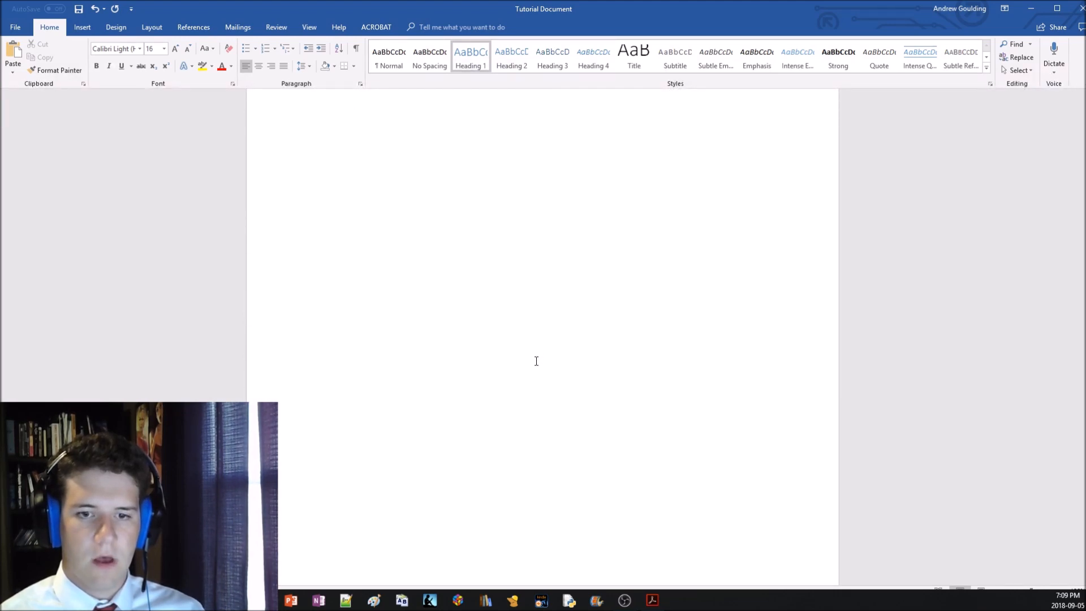
scroll(536, 362, "up", 3)
left_click(356, 242)
scroll(449, 313, "up", 15)
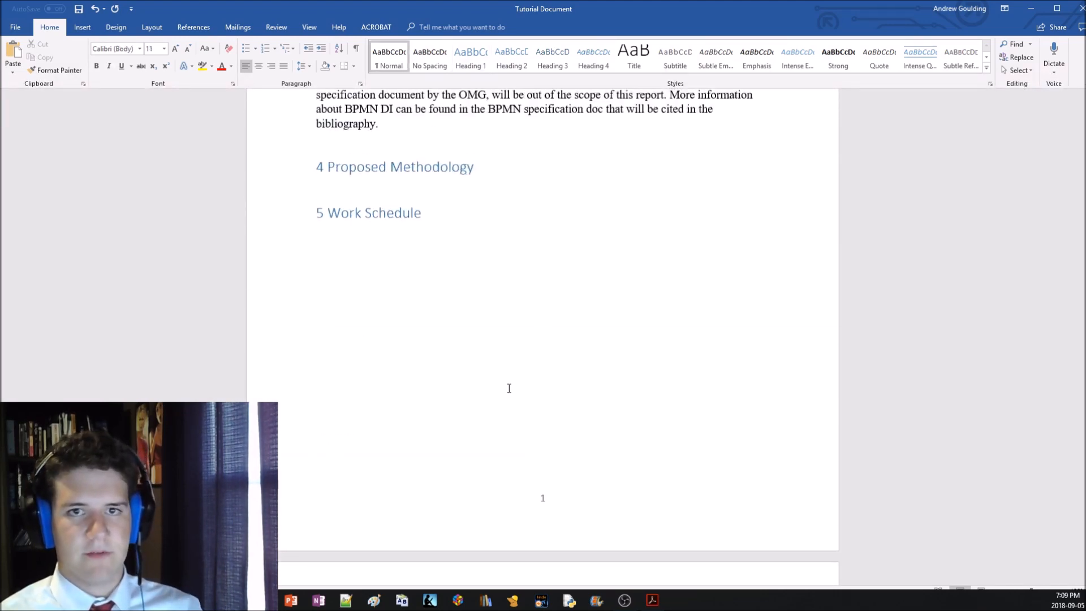
scroll(548, 418, "up", 10)
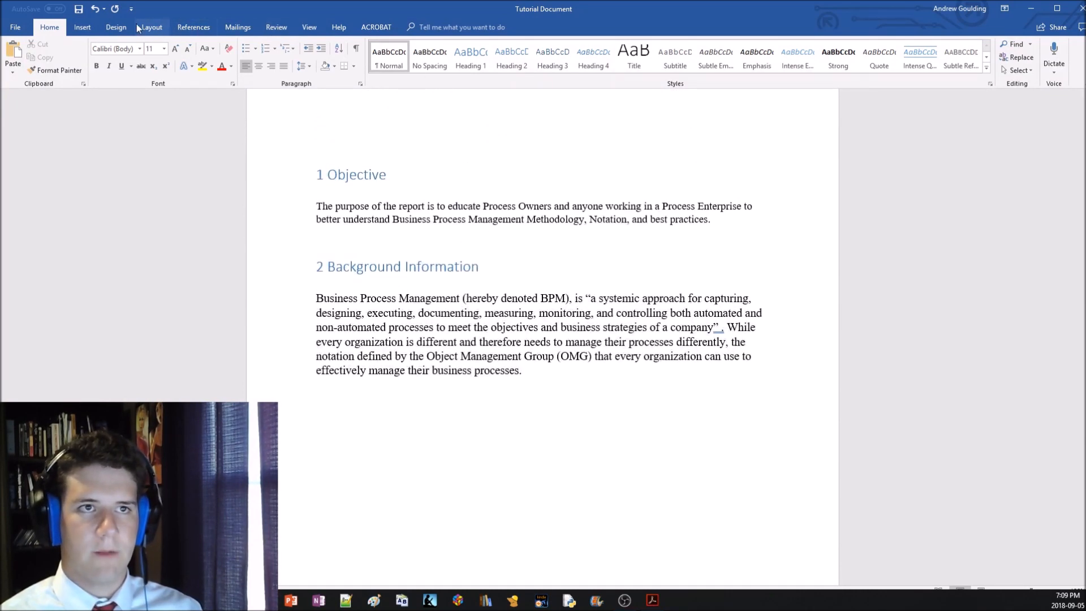
Set the page numbering of the section containing "1 Objective" to start at 1
left_click(85, 27)
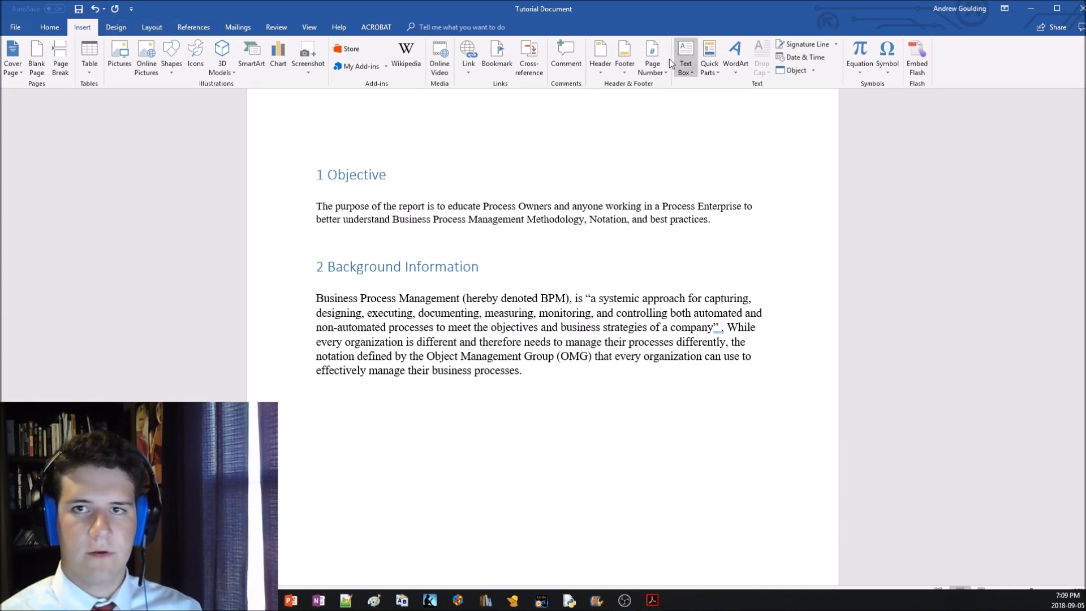
left_click(650, 59)
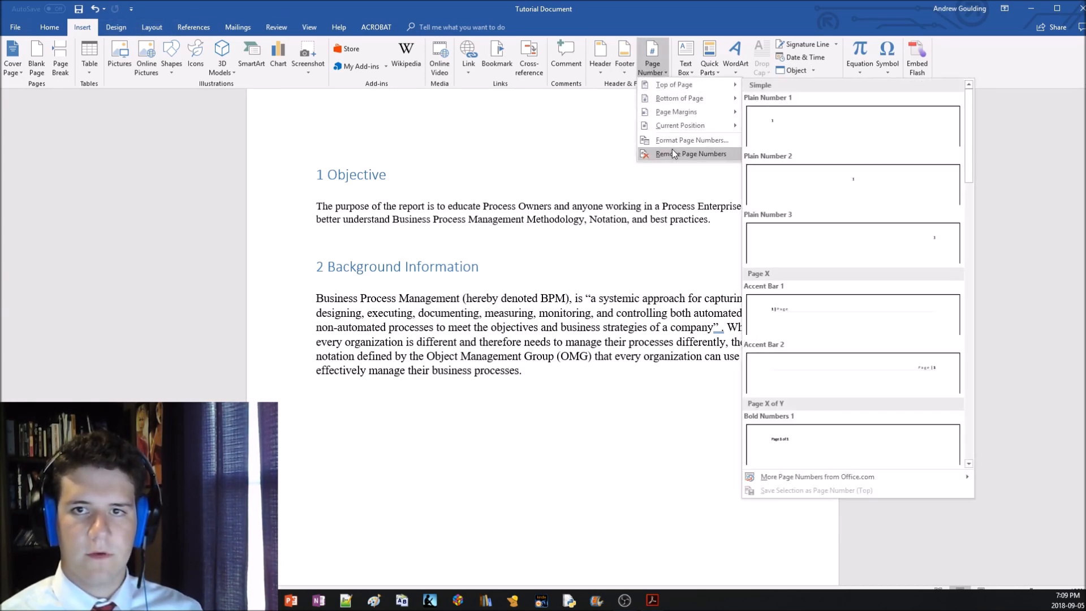
left_click(671, 140)
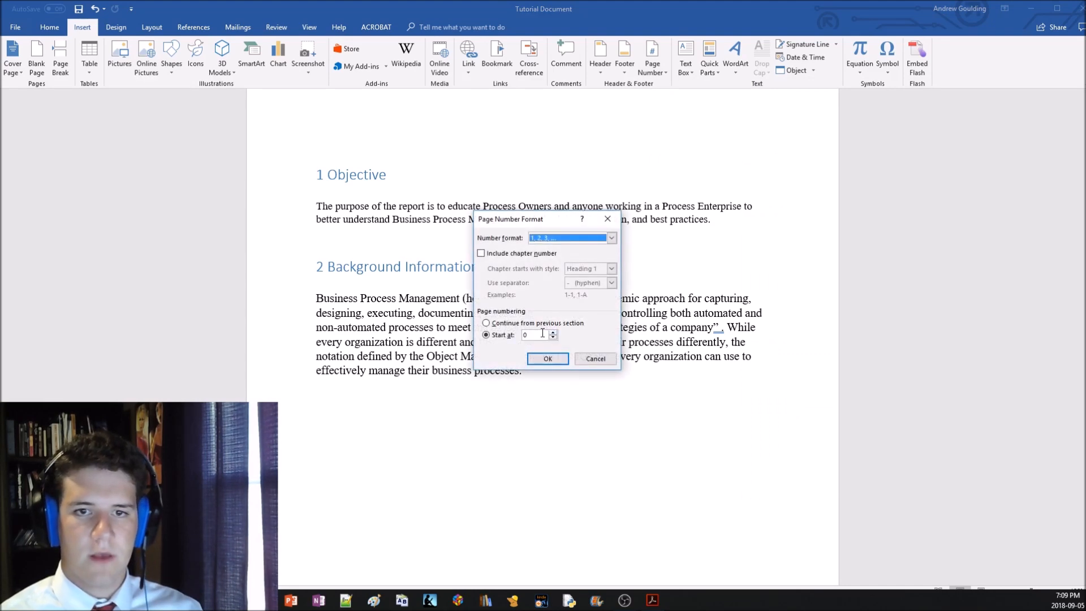
left_click(541, 335)
left_click(548, 357)
Check the footer numbering across the pages and delete the surplus blank lines above the "3 Scope" heading
scroll(552, 355, "down", 3)
scroll(552, 355, "up", 10)
scroll(558, 375, "up", 4)
scroll(560, 439, "down", 10)
scroll(487, 332, "down", 15)
scroll(417, 345, "up", 20)
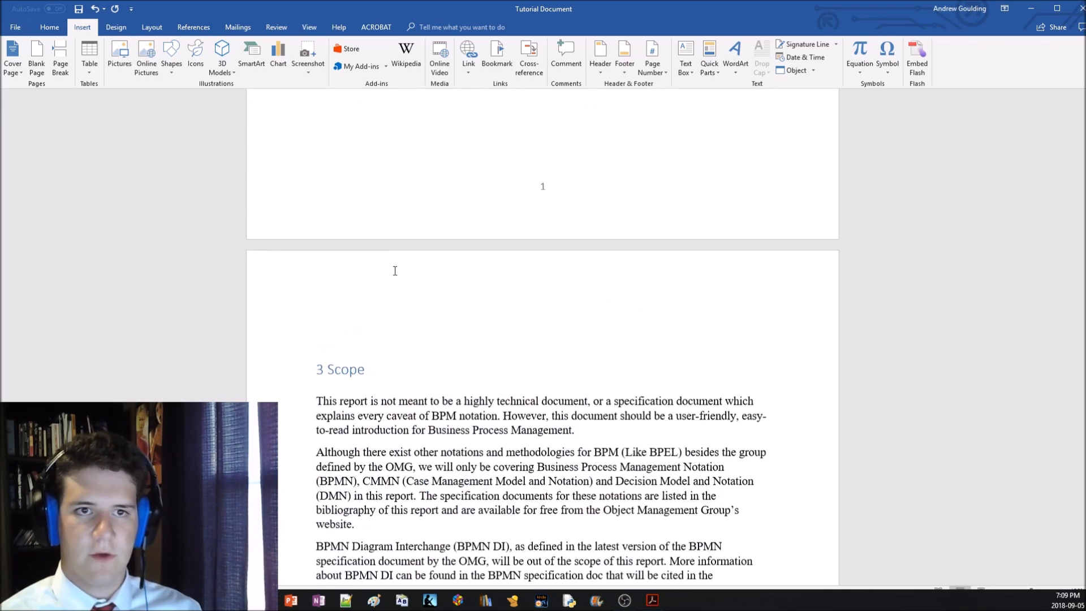
left_click(395, 351)
key("BackSpace")
key("BackSpace")
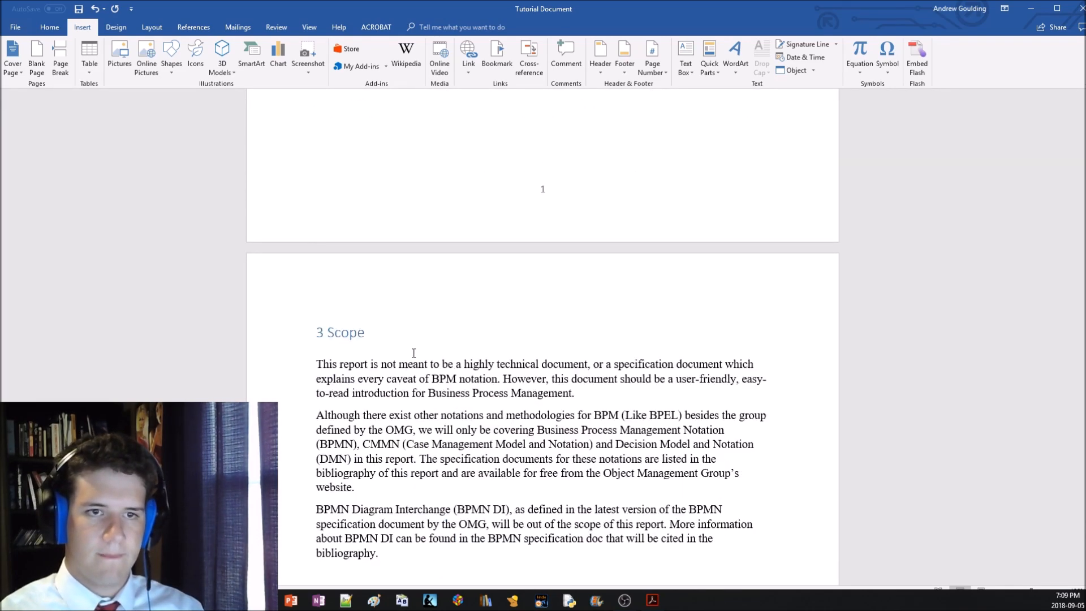
Remove the page number from the Section 1 footer and return to the body text
scroll(424, 352, "up", 15)
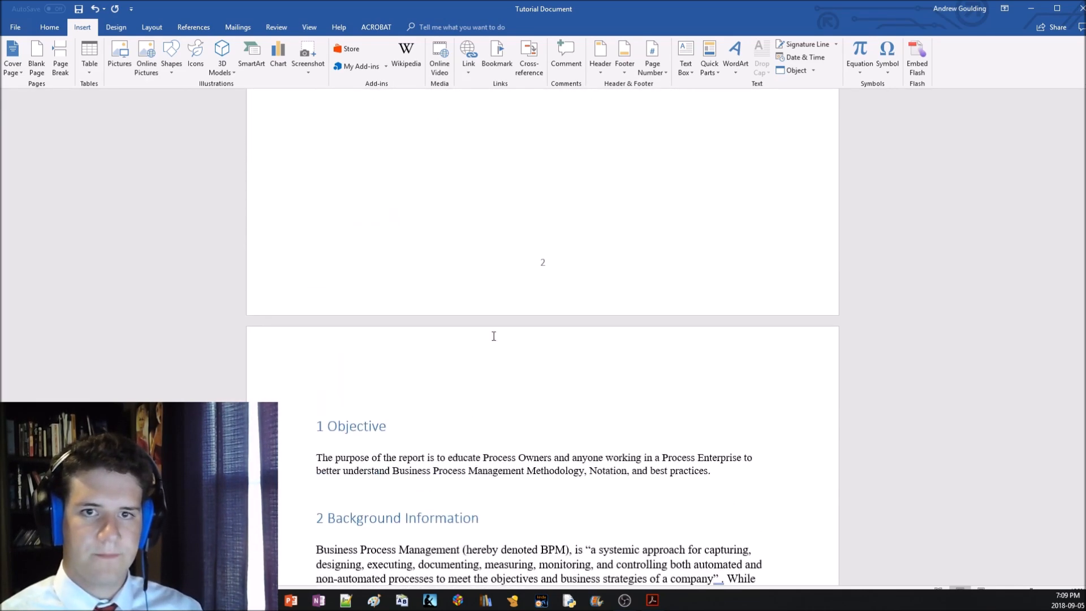
scroll(551, 379, "down", 5)
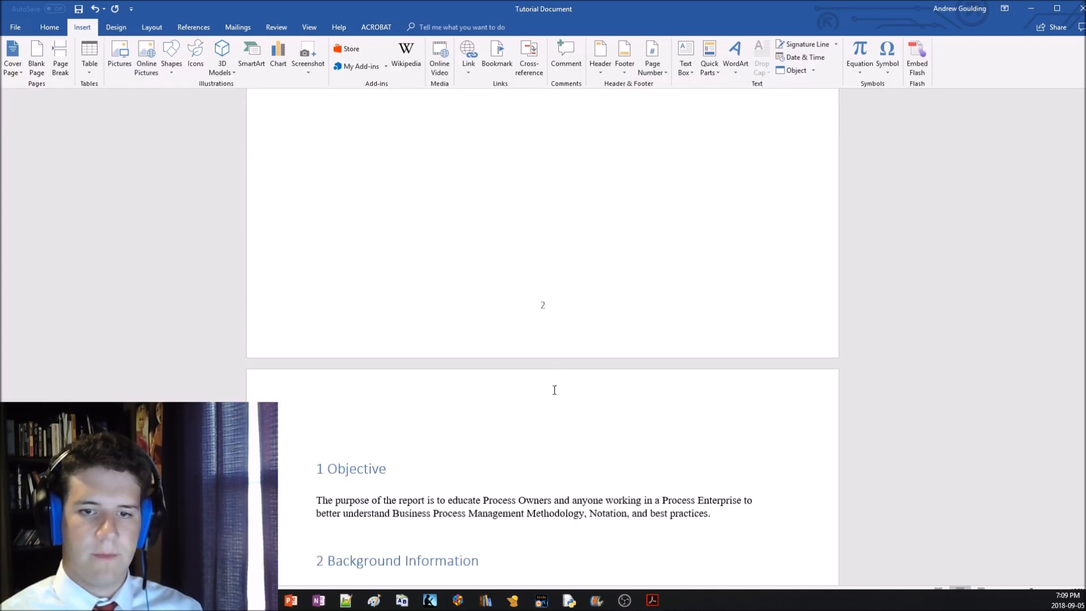
double_click(548, 311)
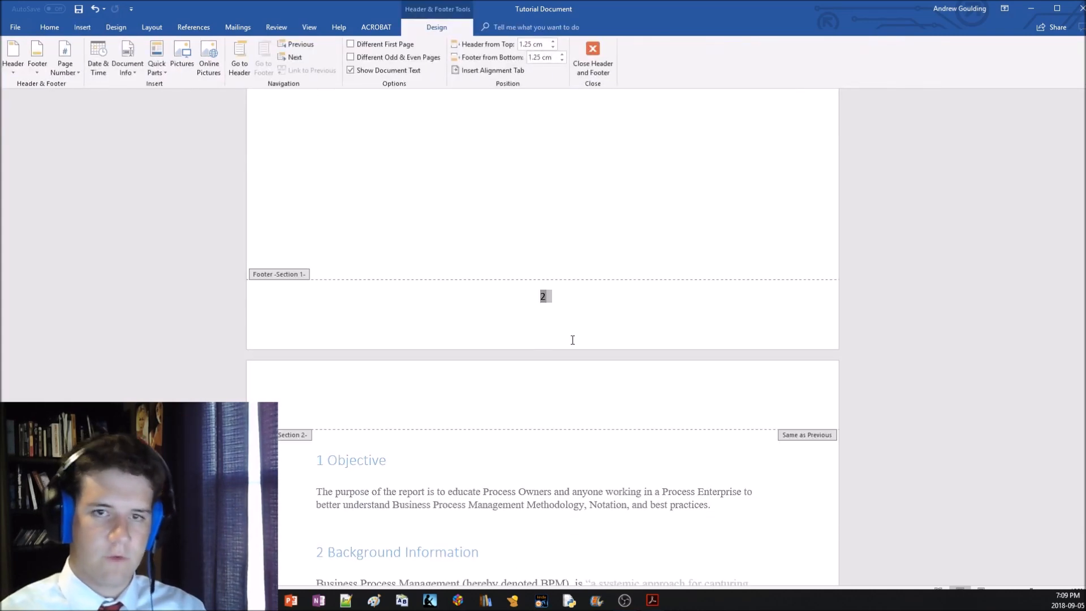
double_click(539, 236)
Replace the "Table of contents" placeholder text with an automatic table of contents titled "Contents"
scroll(531, 270, "up", 10)
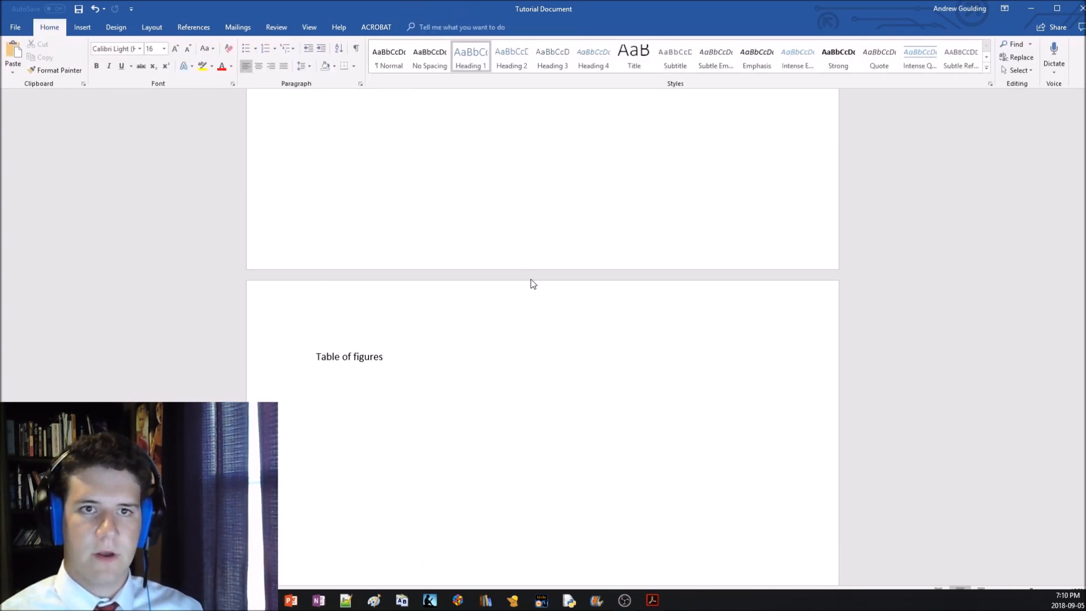
left_click(421, 215)
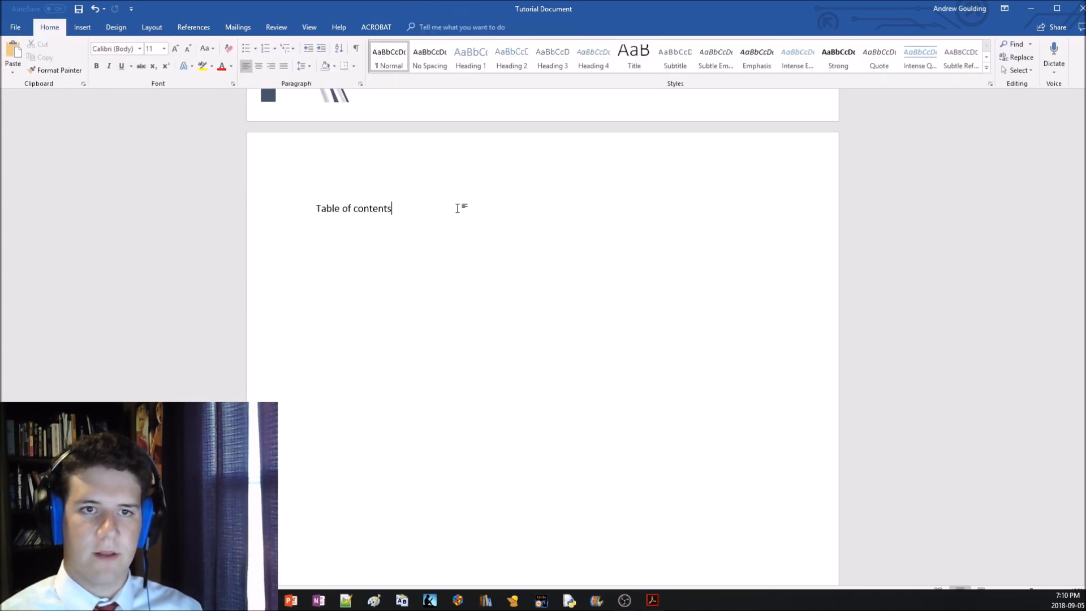
left_click_drag(456, 208, 315, 218)
key("Delete")
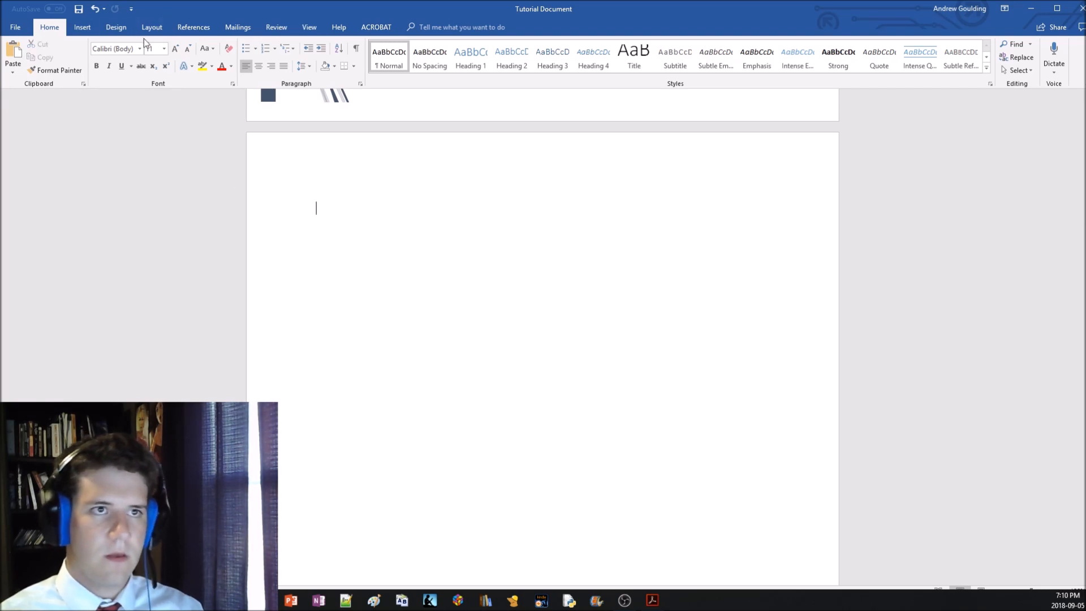
left_click(194, 27)
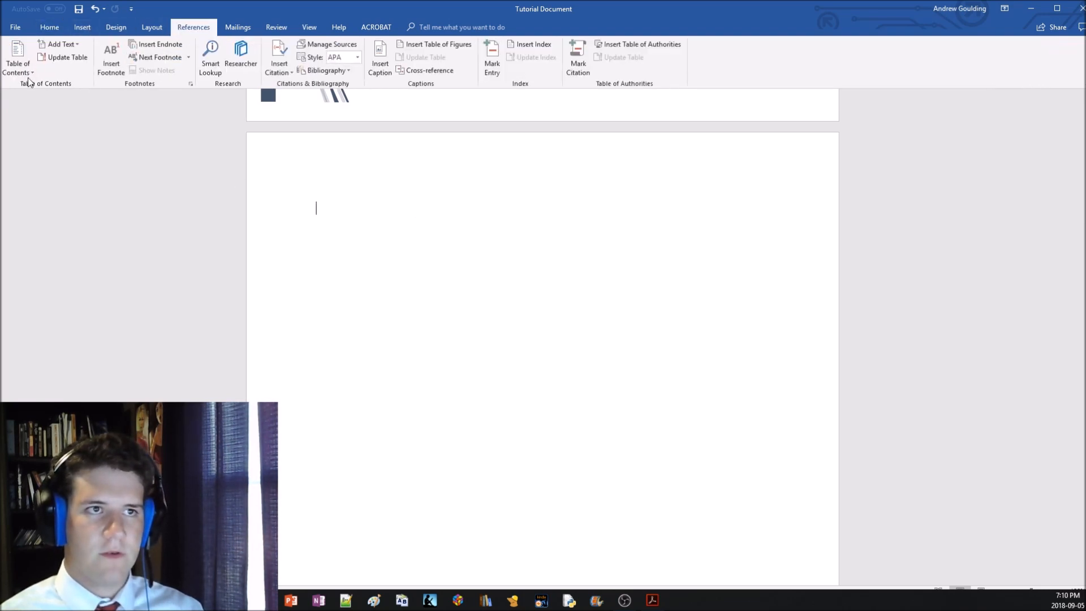
left_click(22, 67)
left_click(60, 140)
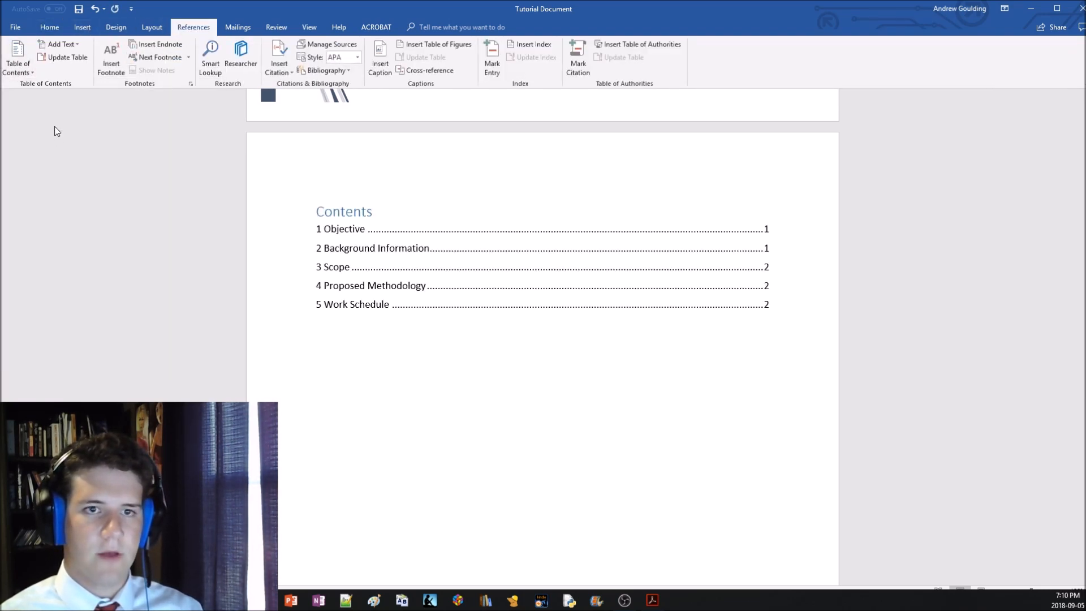
Delete the surplus blank lines below the contents table, keeping "Table of figures" at the start of the following page
left_click(624, 265)
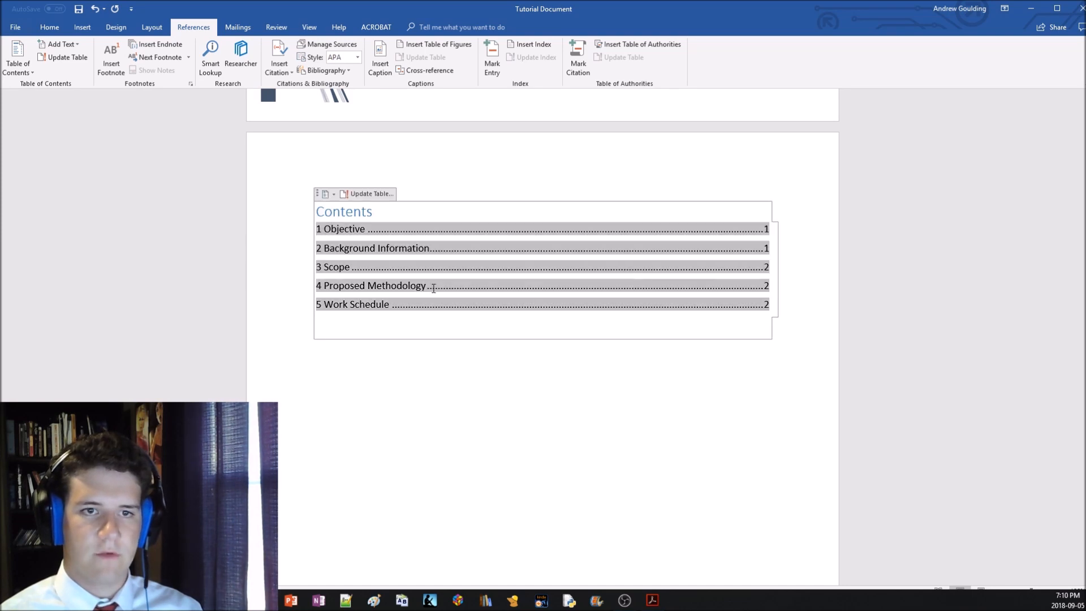
scroll(431, 283, "down", 8)
scroll(414, 305, "down", 5)
left_click(375, 281)
key("BackSpace")
key("BackSpace")
key("BackSpace")
key("BackSpace")
key("BackSpace")
key("BackSpace")
key("BackSpace")
key("Return")
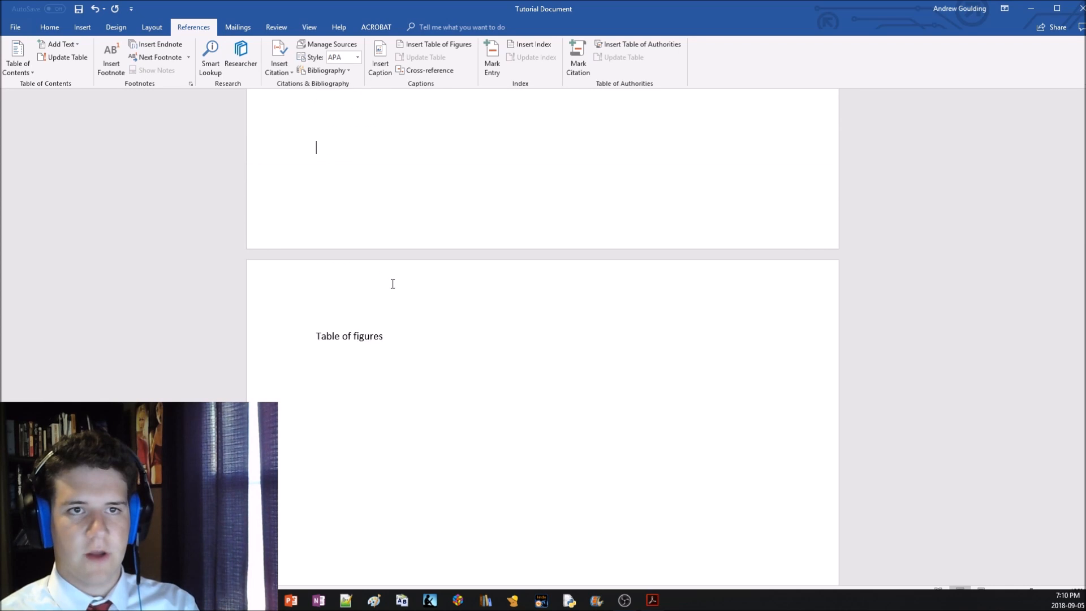
Modify the Heading 1 style so the report's section headings use the Times New Roman font
scroll(398, 296, "down", 8)
scroll(397, 294, "down", 8)
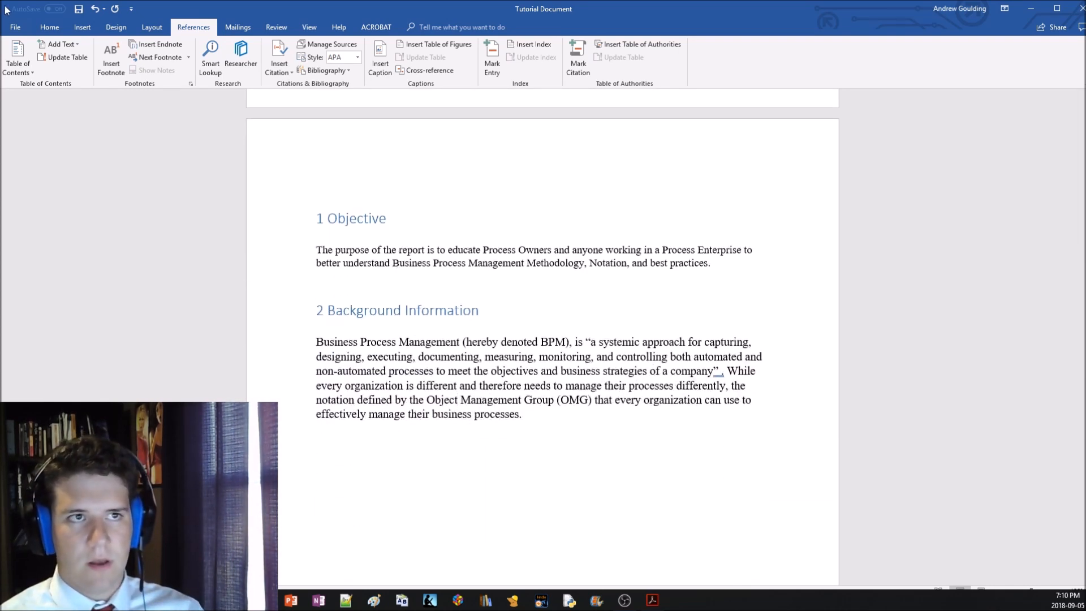
left_click(49, 27)
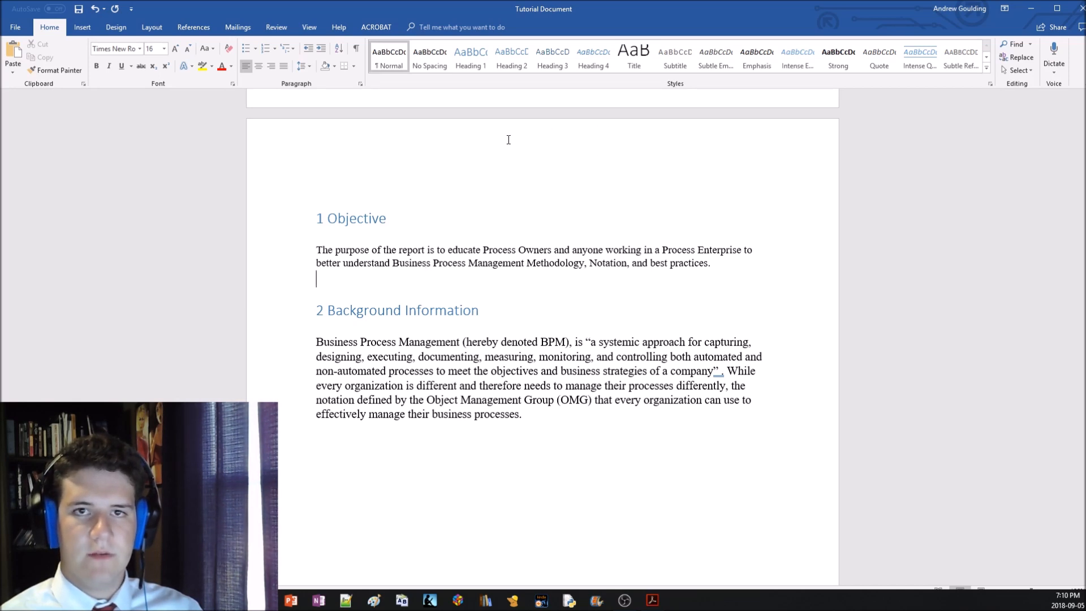
left_click(406, 219)
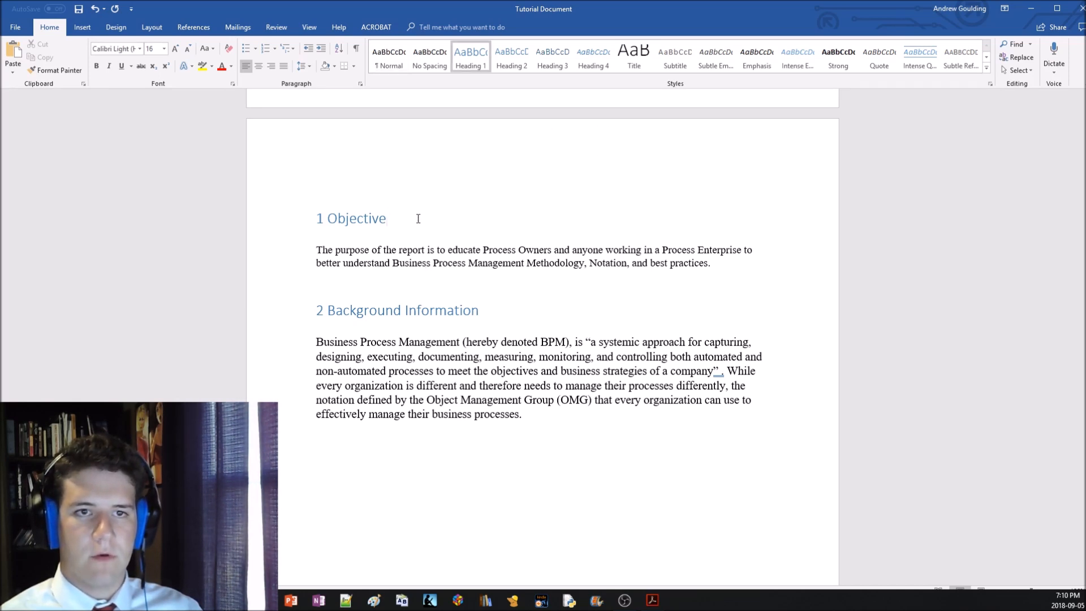
right_click(476, 59)
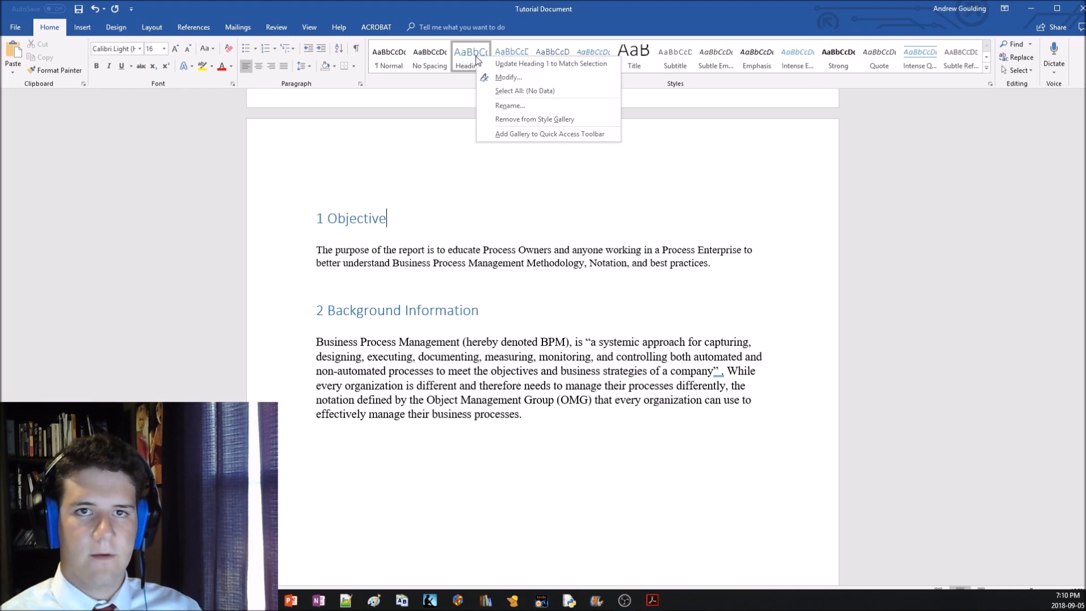
left_click(494, 78)
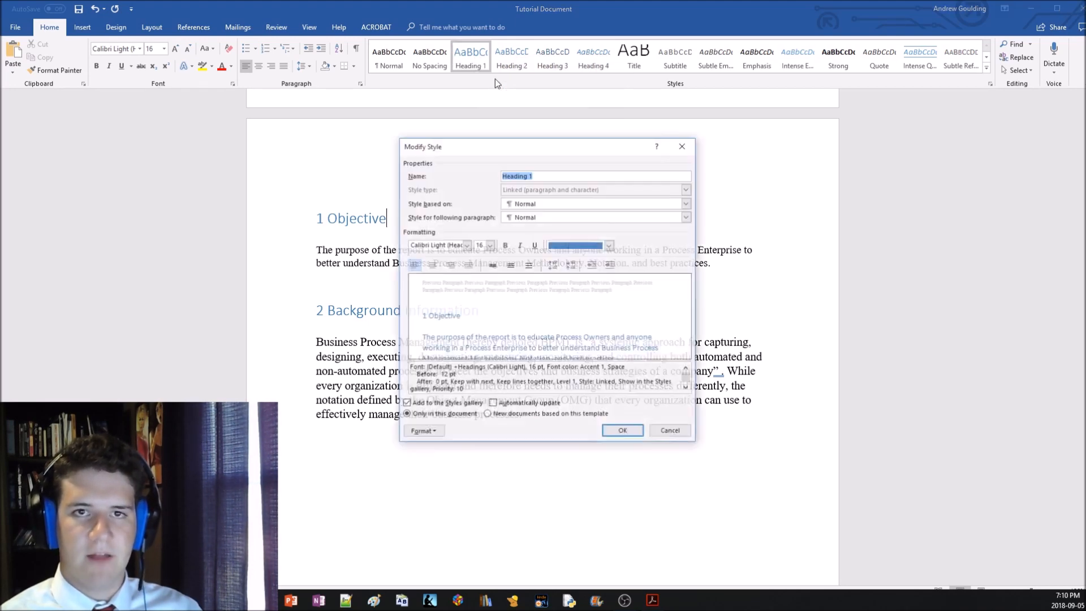
left_click(467, 245)
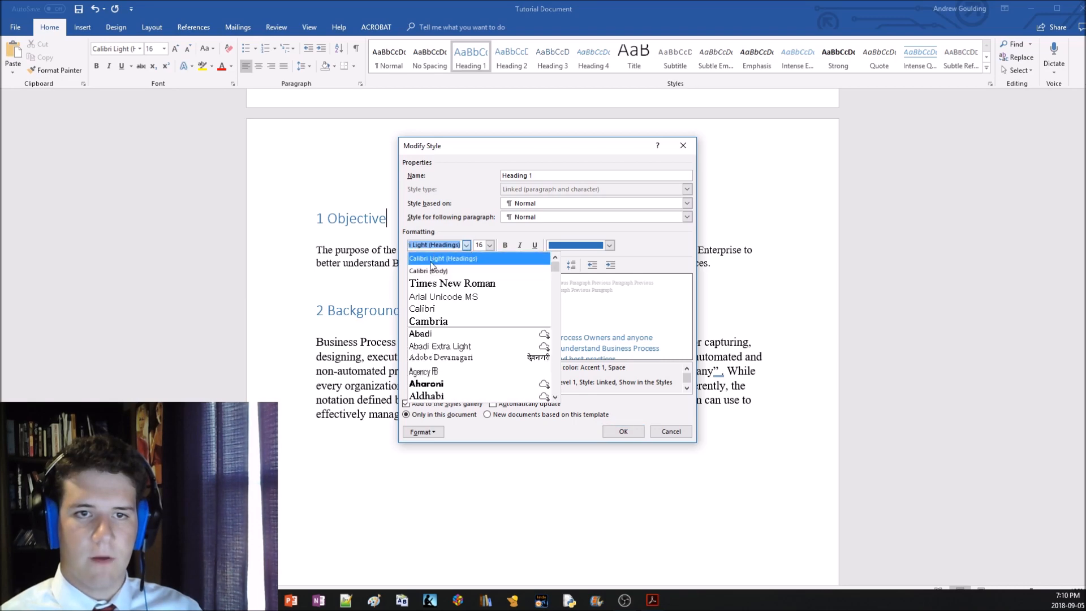
left_click(452, 288)
left_click(623, 431)
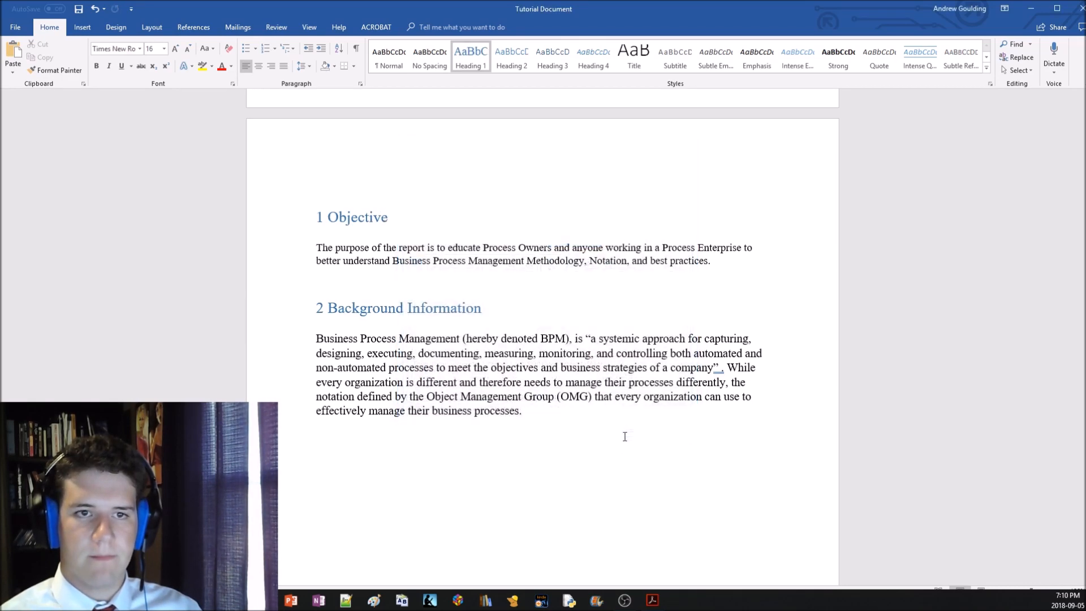
Examine the headings in the body text and the font of the entries in the contents table
scroll(429, 288, "down", 12)
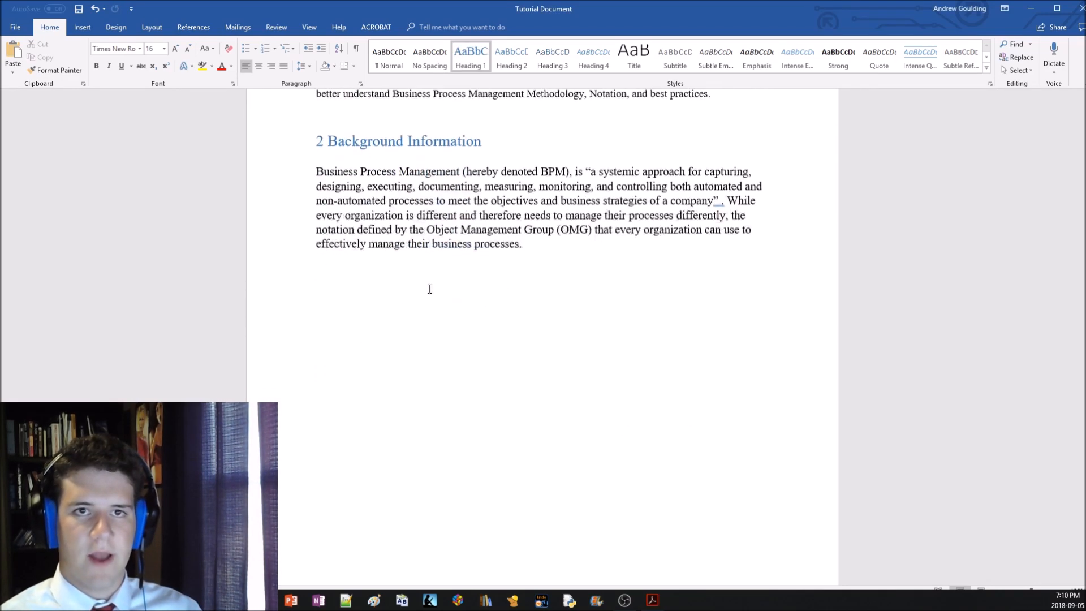
scroll(426, 356, "down", 2)
scroll(427, 356, "up", 15)
scroll(428, 353, "up", 20)
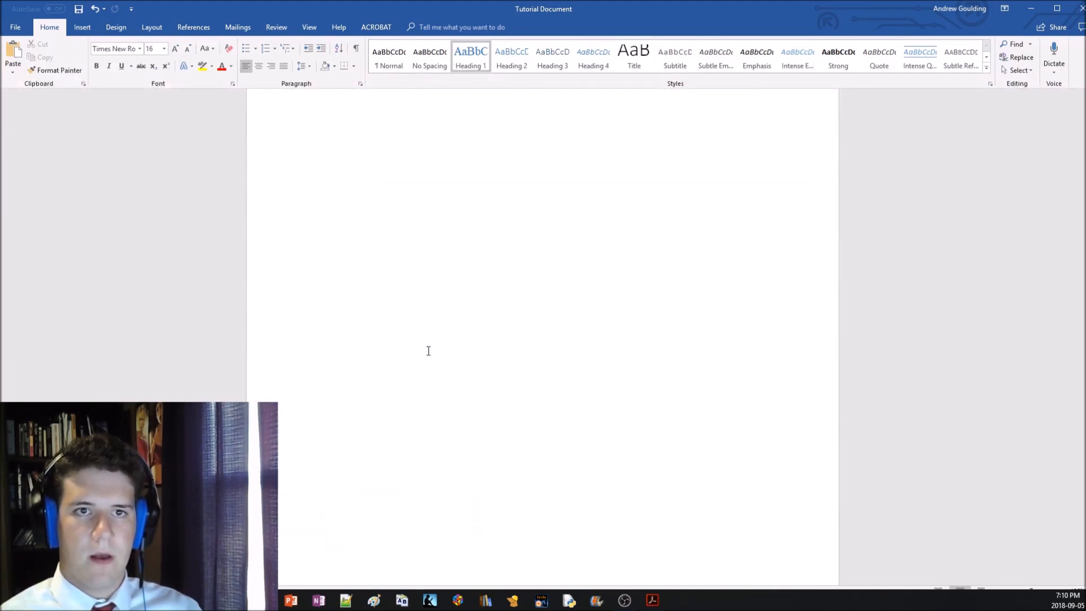
left_click(414, 310)
left_click(373, 222)
left_click(552, 319)
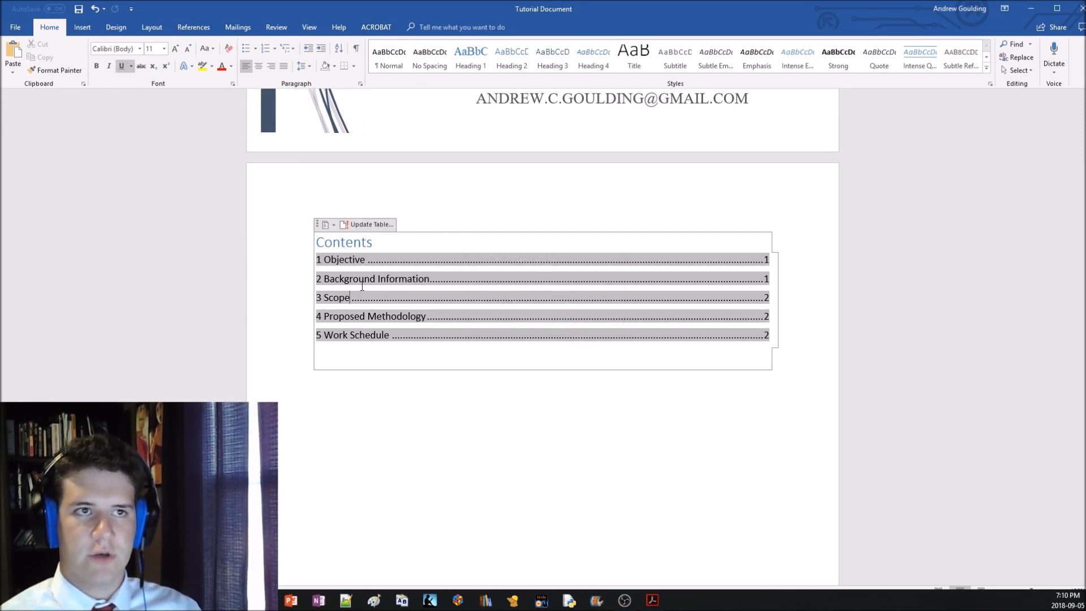
left_click(366, 297)
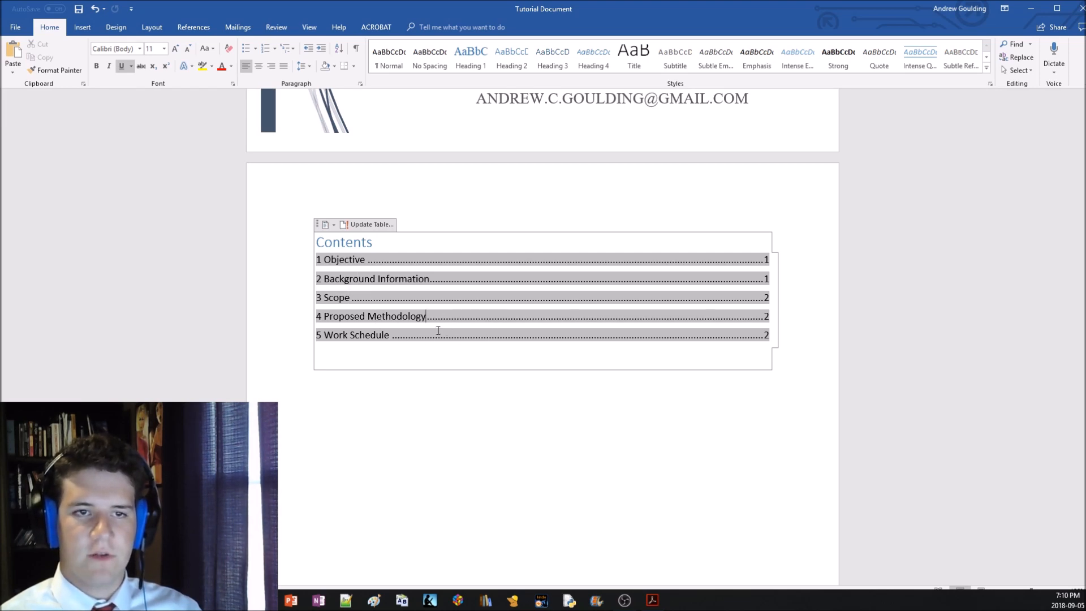
Modify the Hyperlink style to use Times New Roman so the contents table entries match the report
left_click(991, 85)
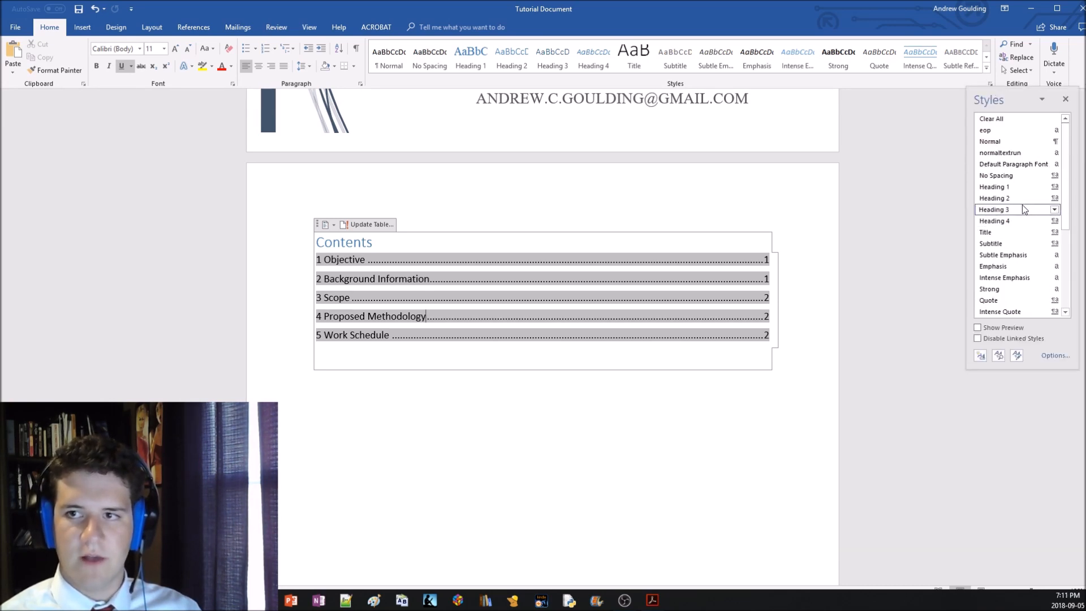
scroll(1023, 205, "down", 4)
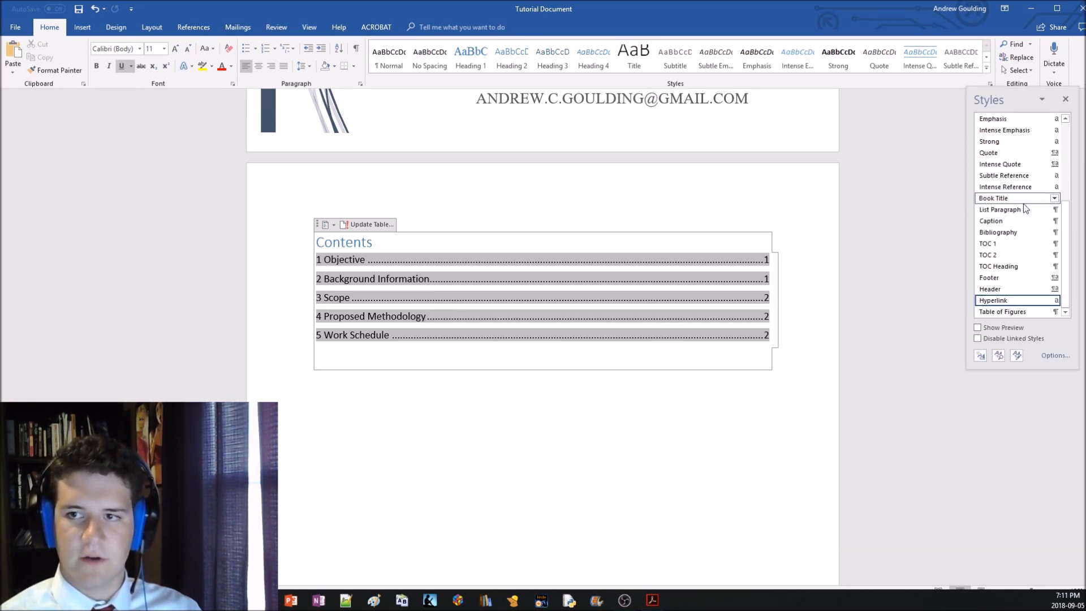
right_click(988, 306)
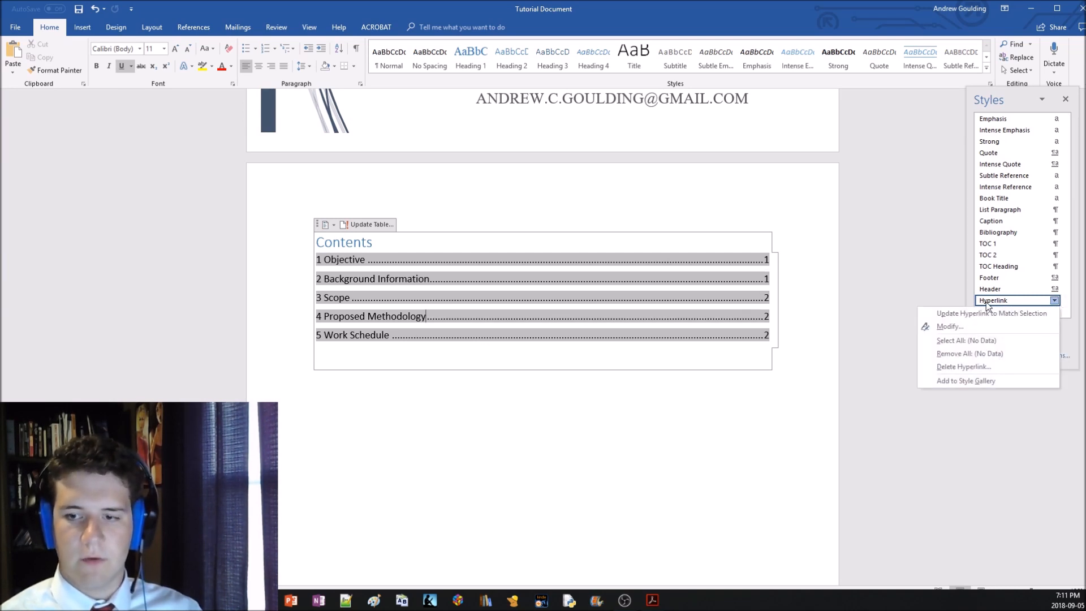
left_click(986, 327)
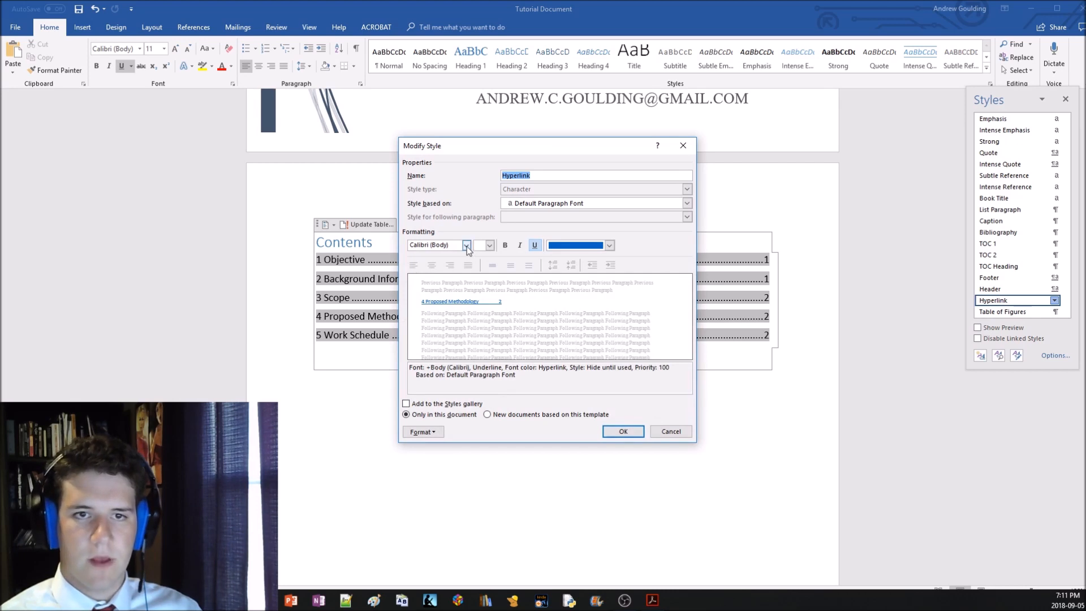
left_click(466, 246)
left_click(455, 286)
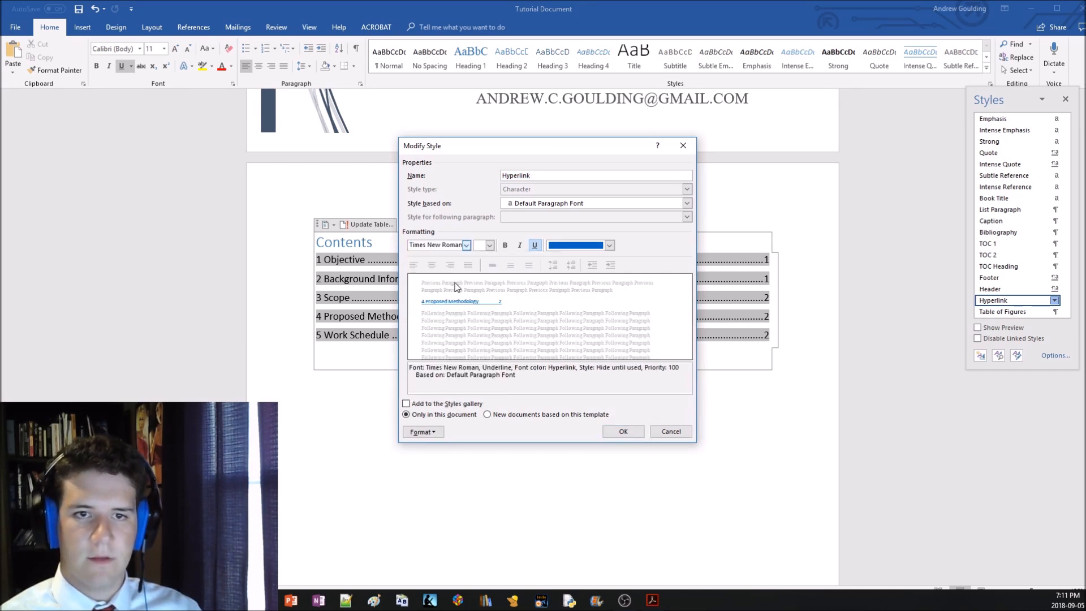
left_click(622, 430)
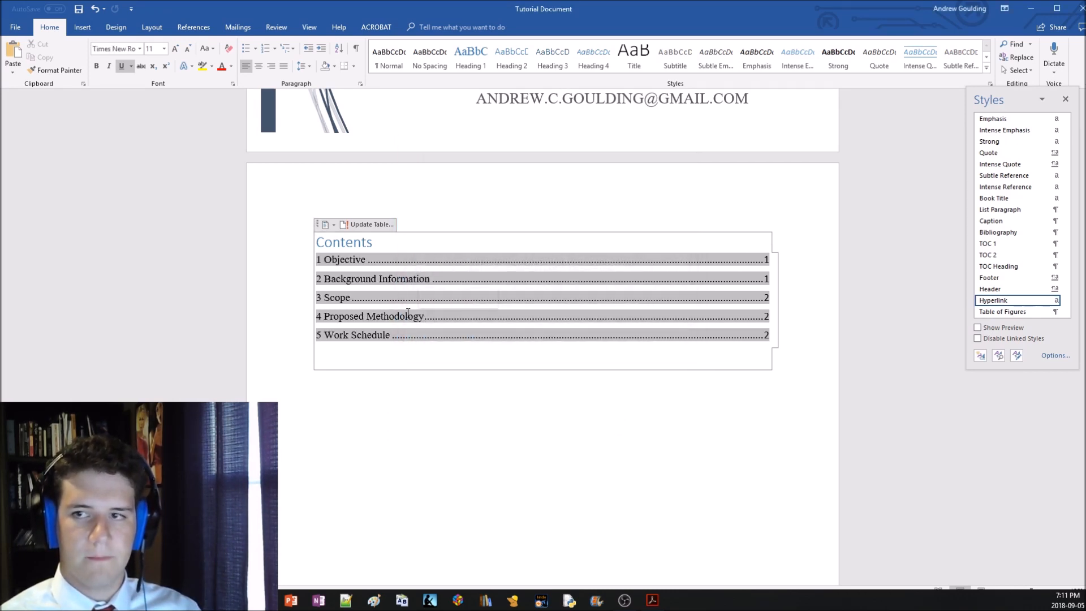
left_click(1064, 99)
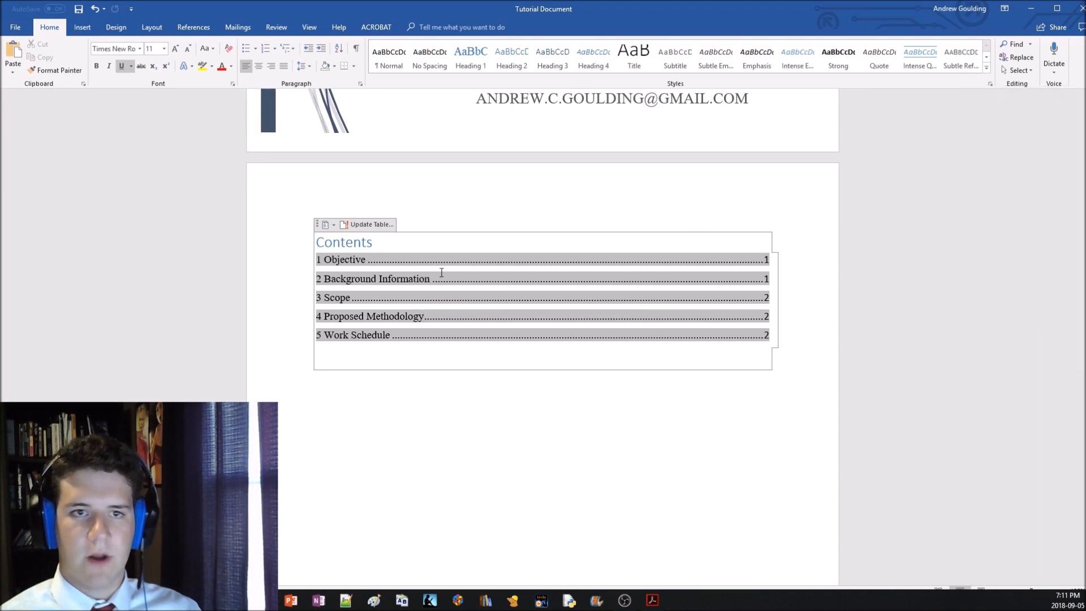
Retitle the contents table "Table of Contents" and set the TOC Heading style's font to Times New Roman
left_click(318, 244)
type("Table of")
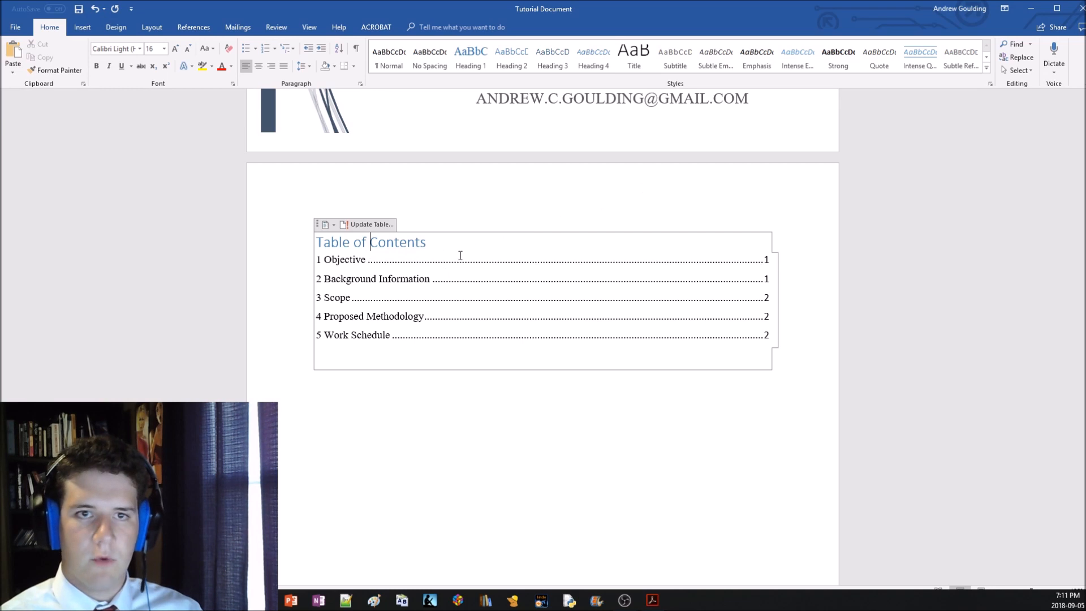
left_click(985, 59)
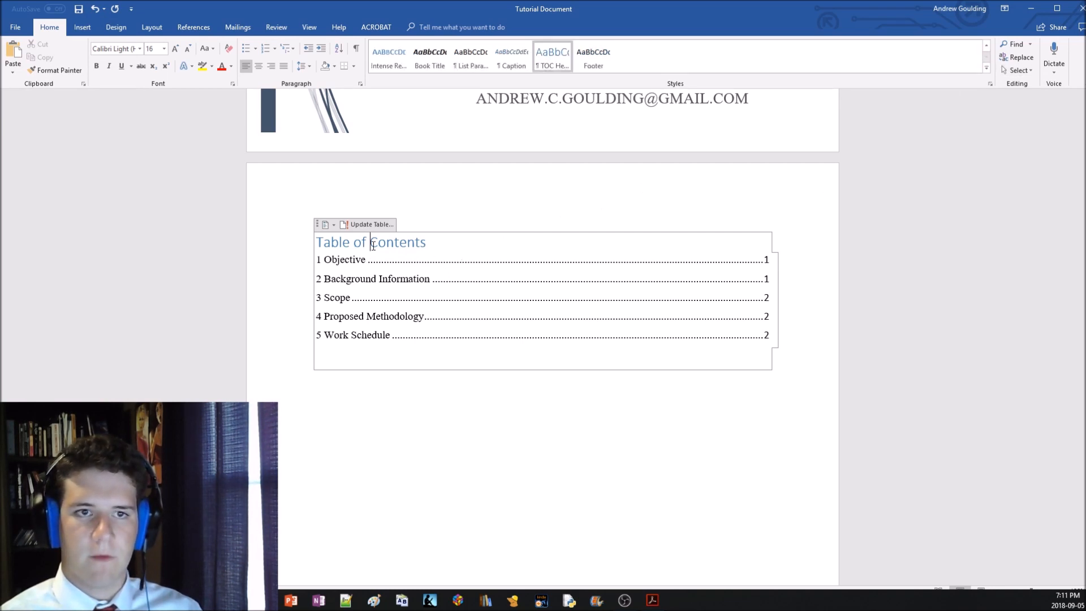
right_click(558, 60)
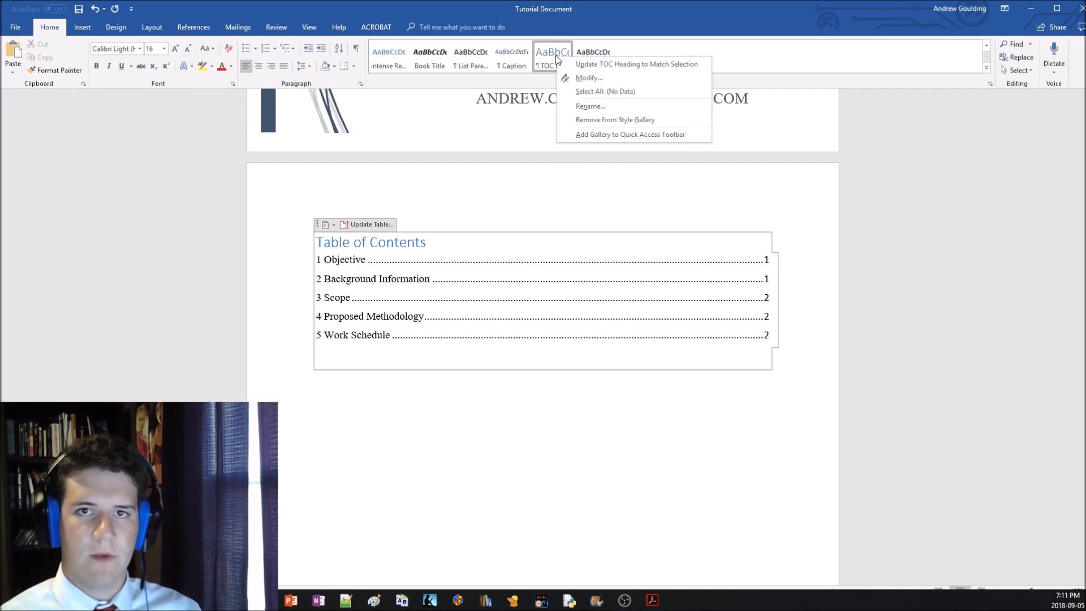
left_click(582, 77)
left_click(467, 245)
left_click(477, 273)
left_click(623, 431)
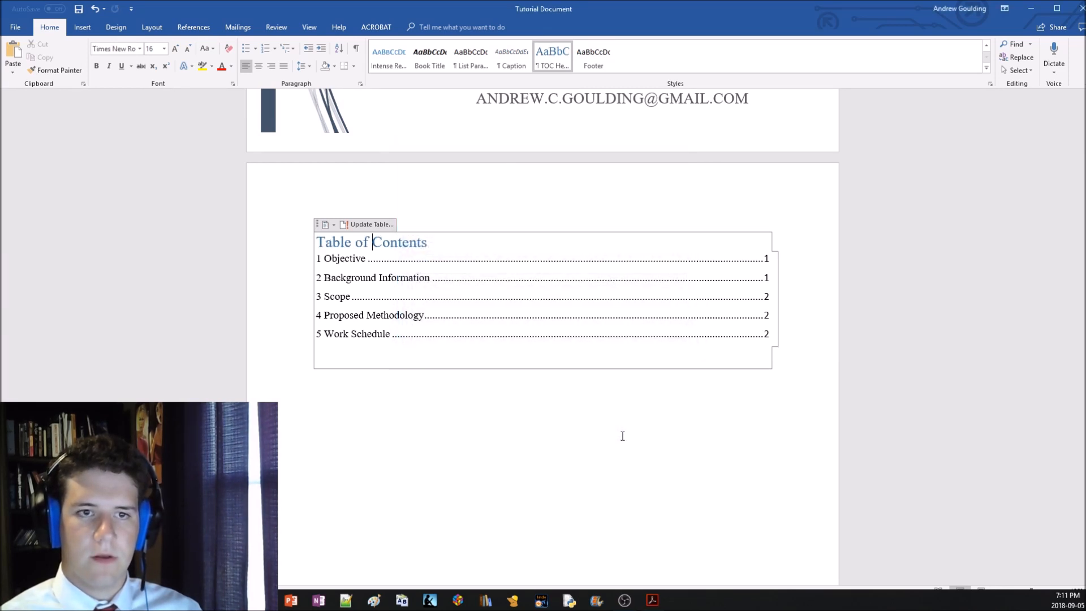
Review the contents table and the body pages down to the "5 Work Schedule" heading
left_click(346, 277)
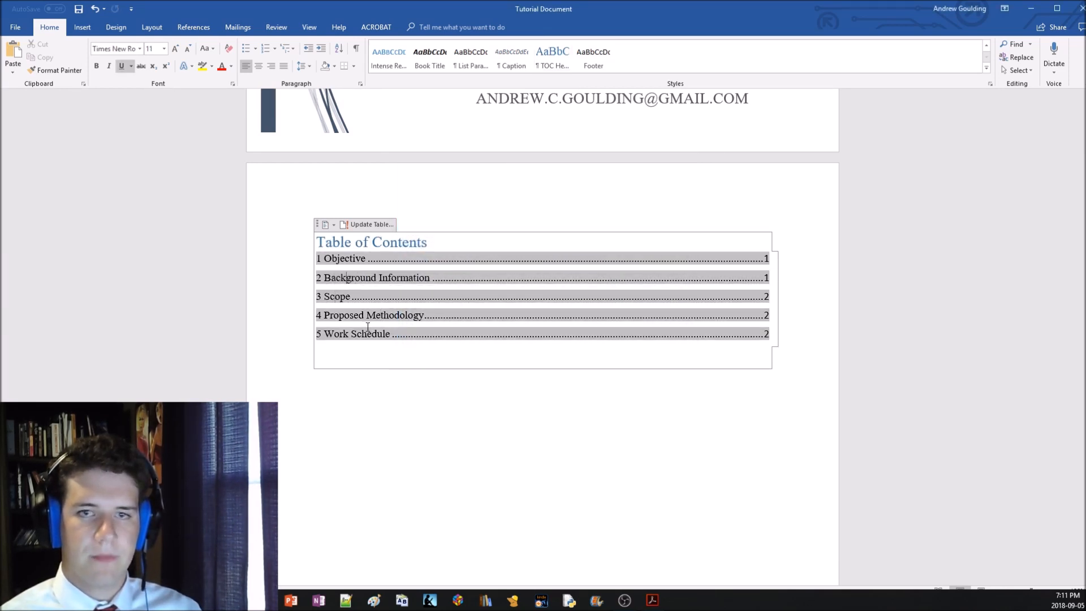
scroll(367, 326, "down", 10)
scroll(449, 323, "up", 8)
scroll(596, 317, "up", 2)
scroll(643, 291, "down", 15)
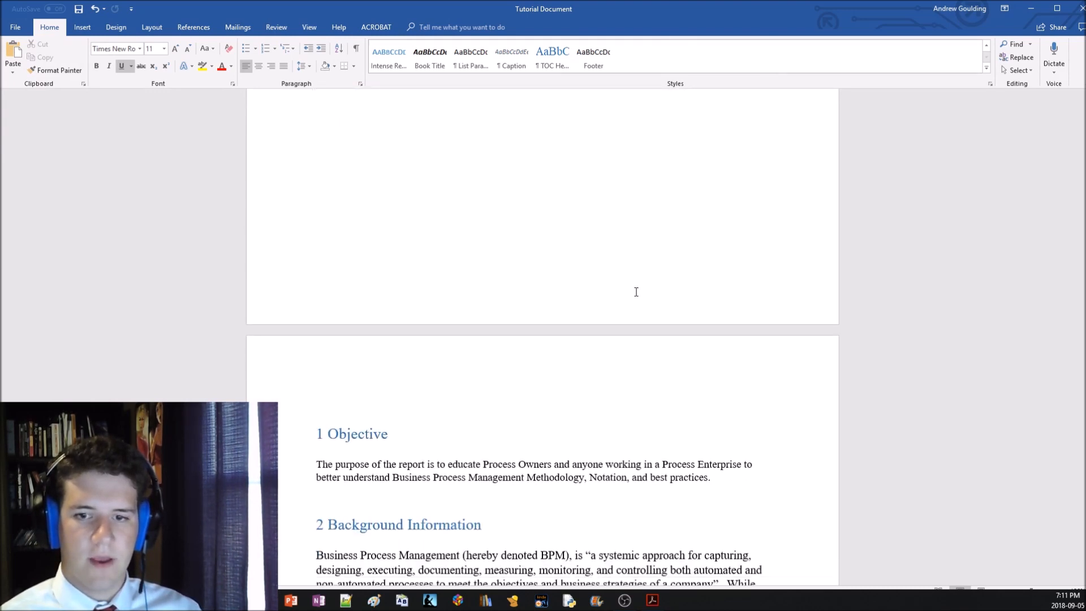
scroll(636, 291, "down", 15)
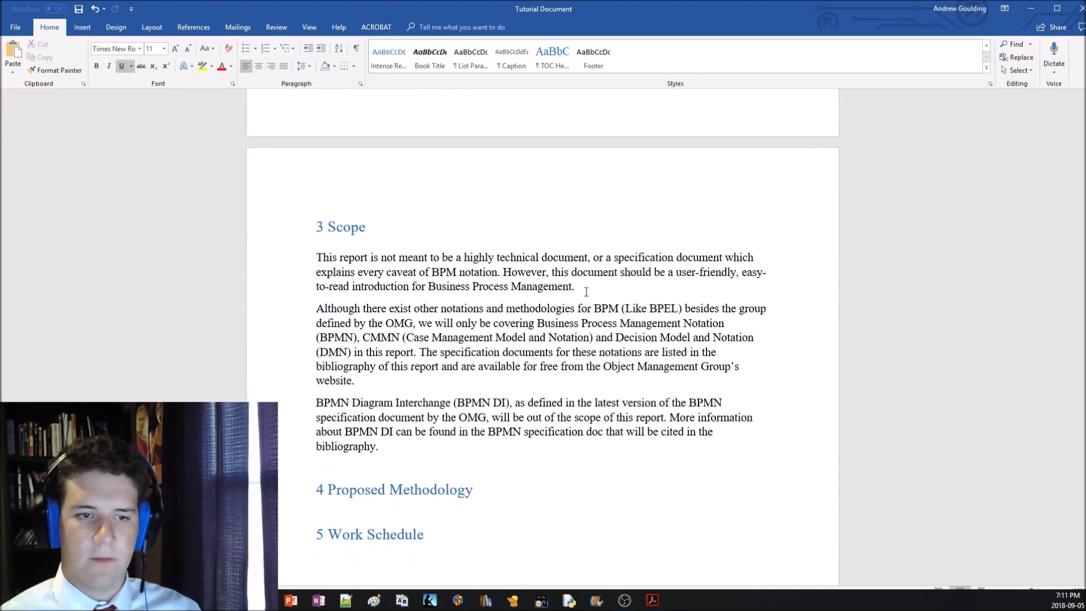
Consult the topic list in the "Topics for video" document and return to the Tutorial Document
left_click(235, 600)
left_click(181, 549)
scroll(398, 479, "up", 2)
scroll(398, 479, "up", 5)
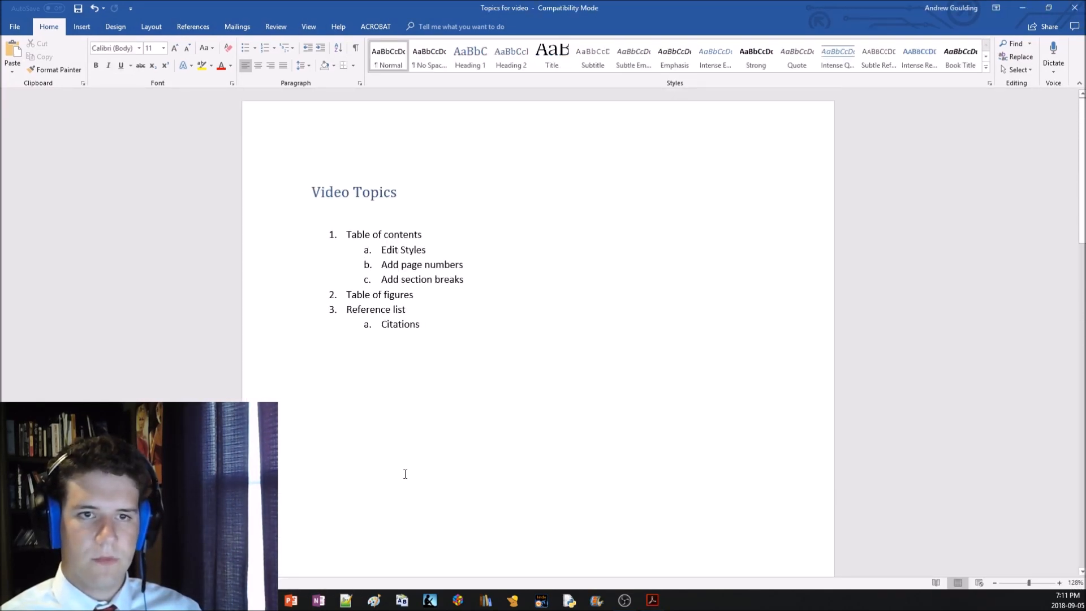
left_click(235, 600)
left_click(277, 568)
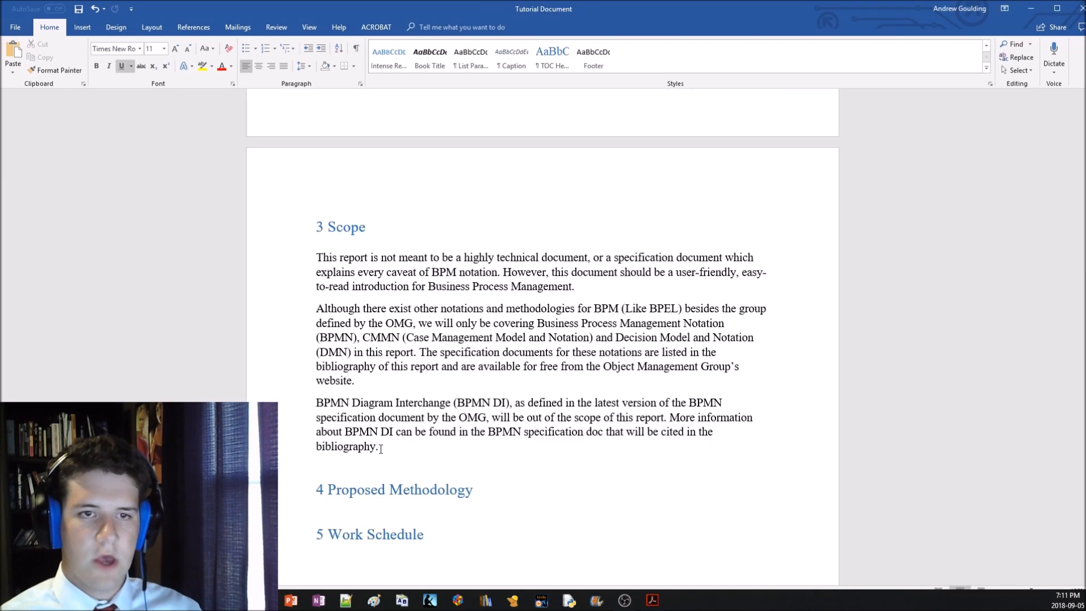
Insert the "Figure 1" picture on the blank line directly below the Background Information paragraph
scroll(415, 447, "up", 10)
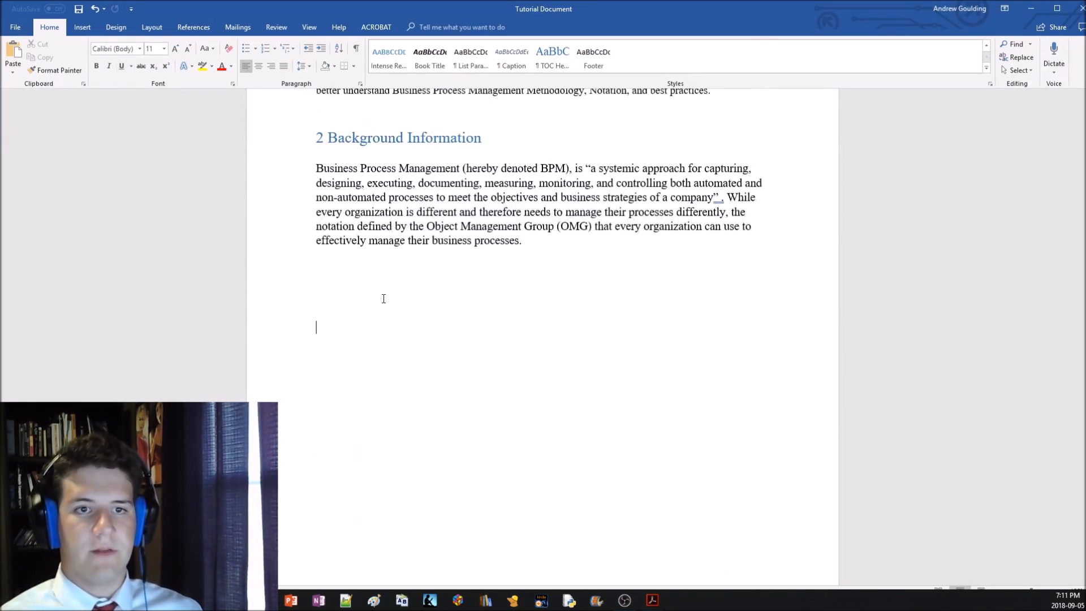
left_click(334, 271)
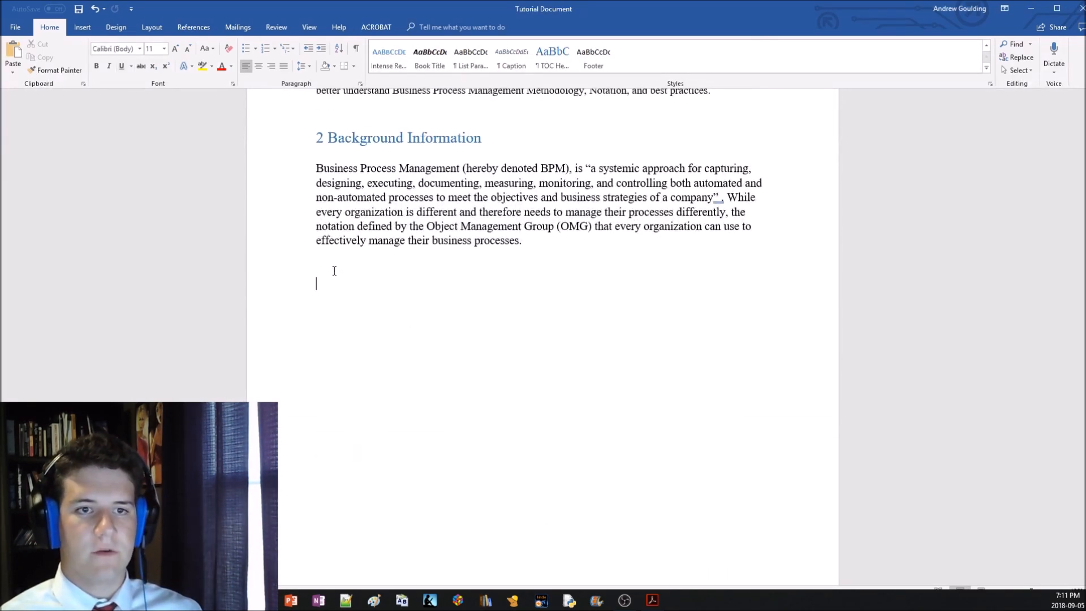
left_click(89, 32)
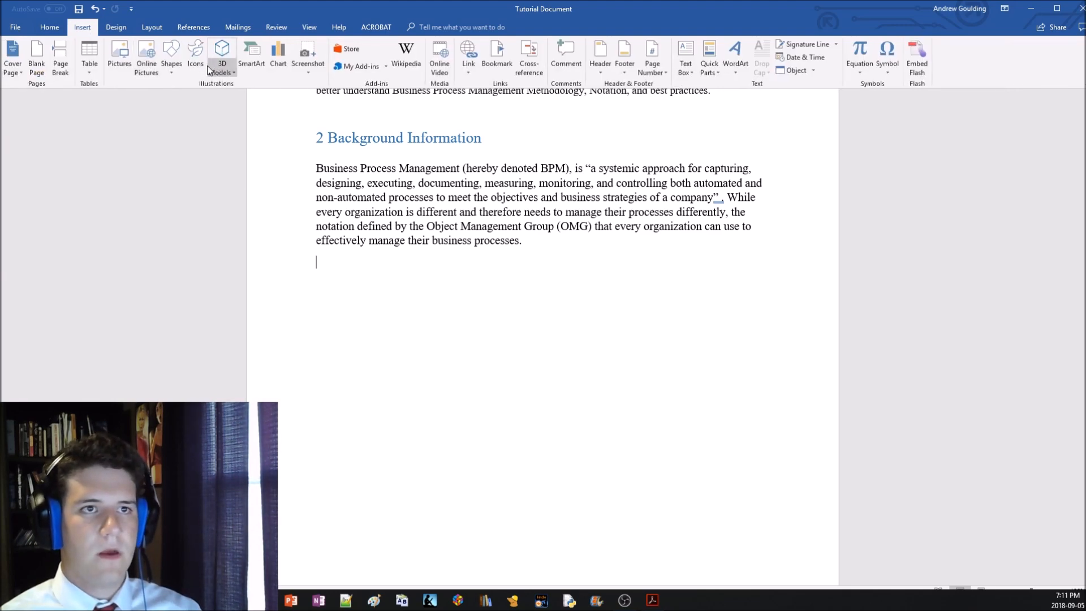
left_click(114, 62)
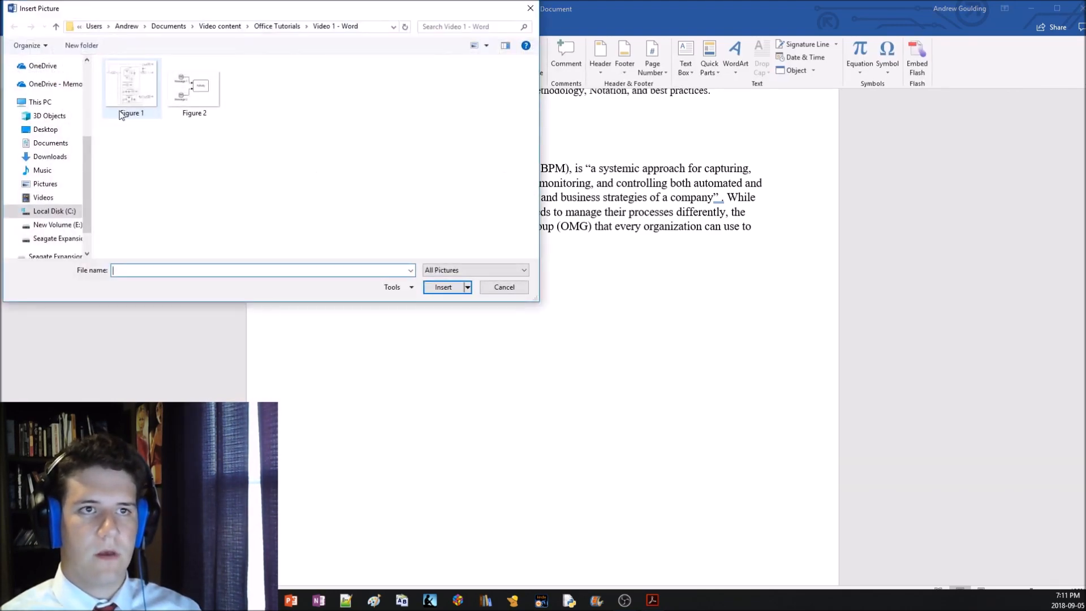
left_click(138, 103)
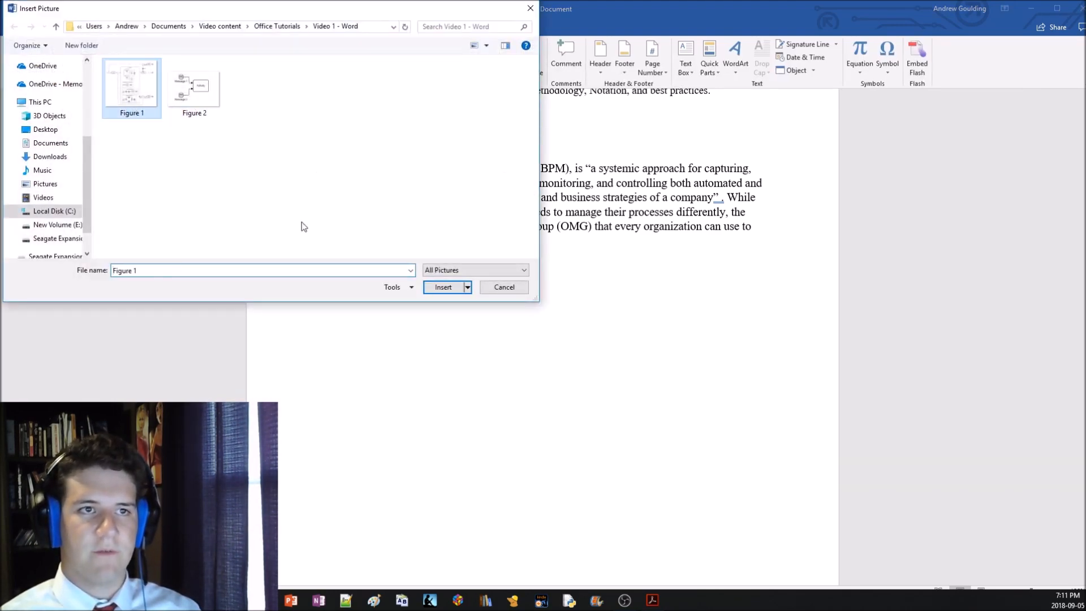
left_click(443, 287)
Shrink the inserted Figure 1 picture proportionally to about 10.8 cm high and 12.12 cm wide
scroll(765, 405, "down", 5)
scroll(765, 405, "up", 2)
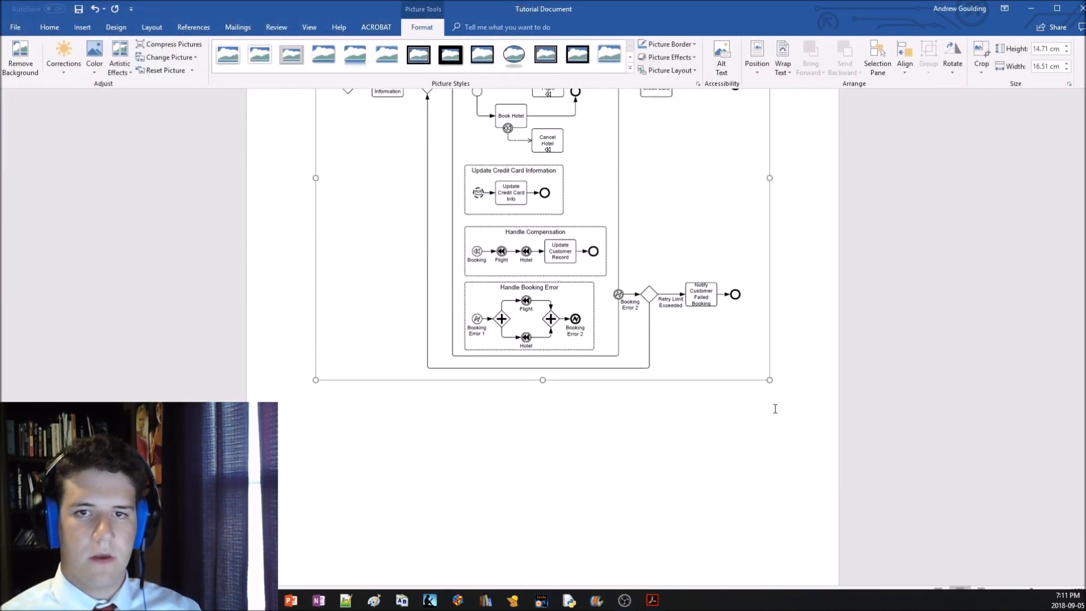
left_click_drag(770, 380, 691, 318)
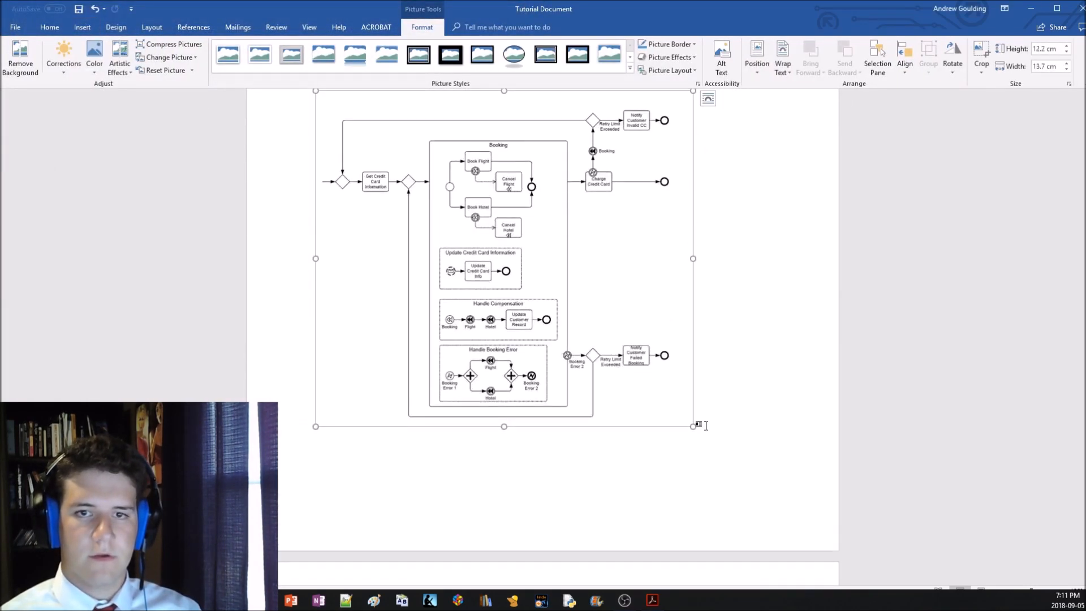
left_click_drag(693, 428, 650, 377)
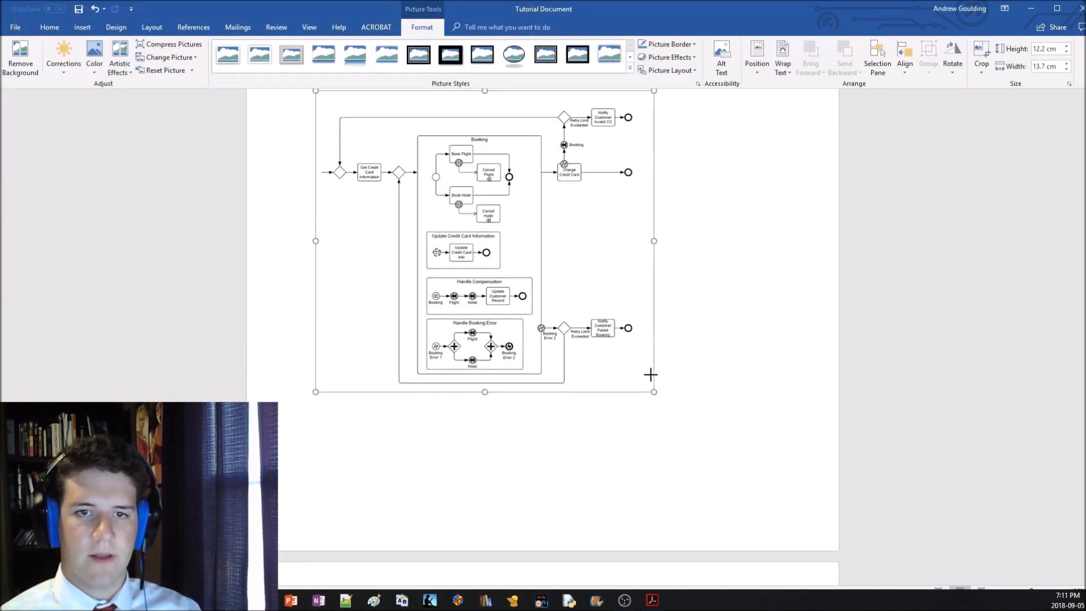
Centre the Figure 1 picture horizontally on the page
left_click(49, 27)
left_click(258, 65)
scroll(439, 334, "up", 1)
scroll(464, 345, "down", 6)
scroll(483, 354, "up", 1)
Delete surplus blank lines between the Figure 1 picture and the "3 Scope" heading
left_click(395, 405)
scroll(398, 376, "down", 5)
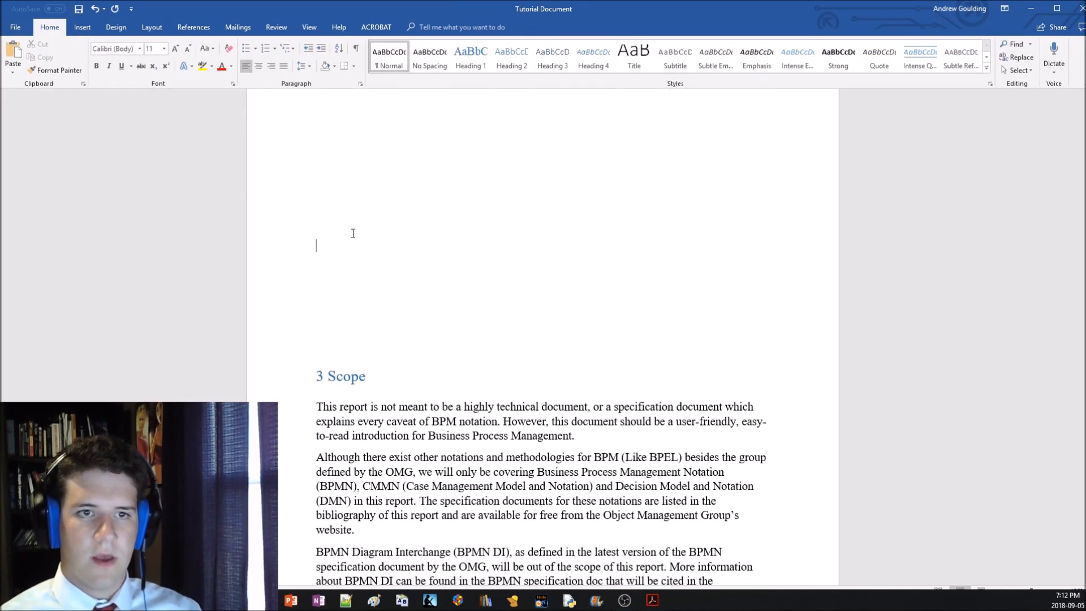
left_click(83, 27)
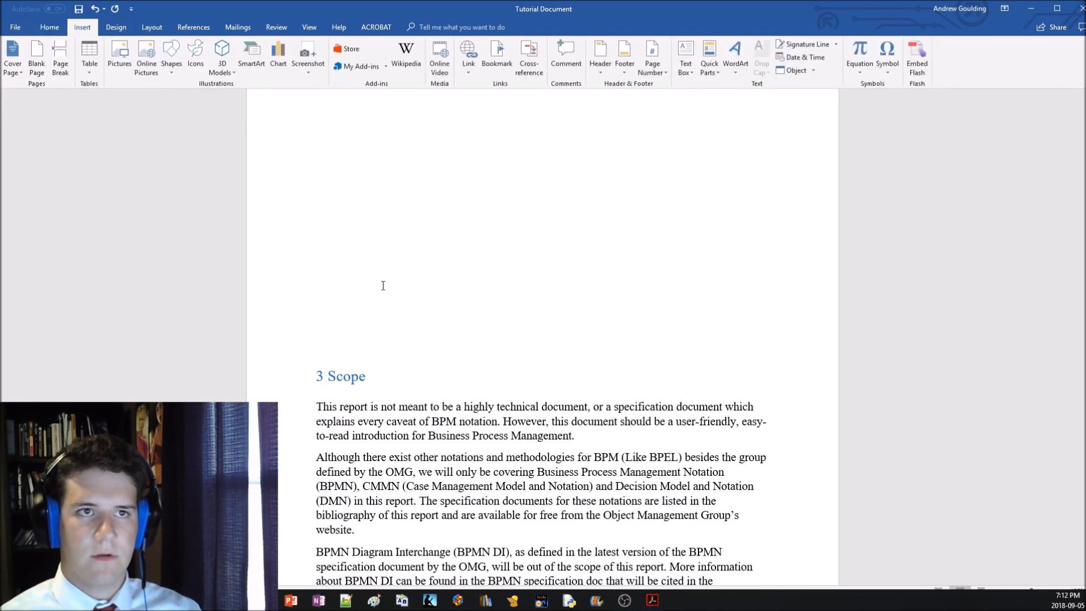
left_click(356, 332)
scroll(358, 317, "up", 3)
key("BackSpace")
key("BackSpace")
key("BackSpace")
key("BackSpace")
key("BackSpace")
key("BackSpace")
key("BackSpace")
key("BackSpace")
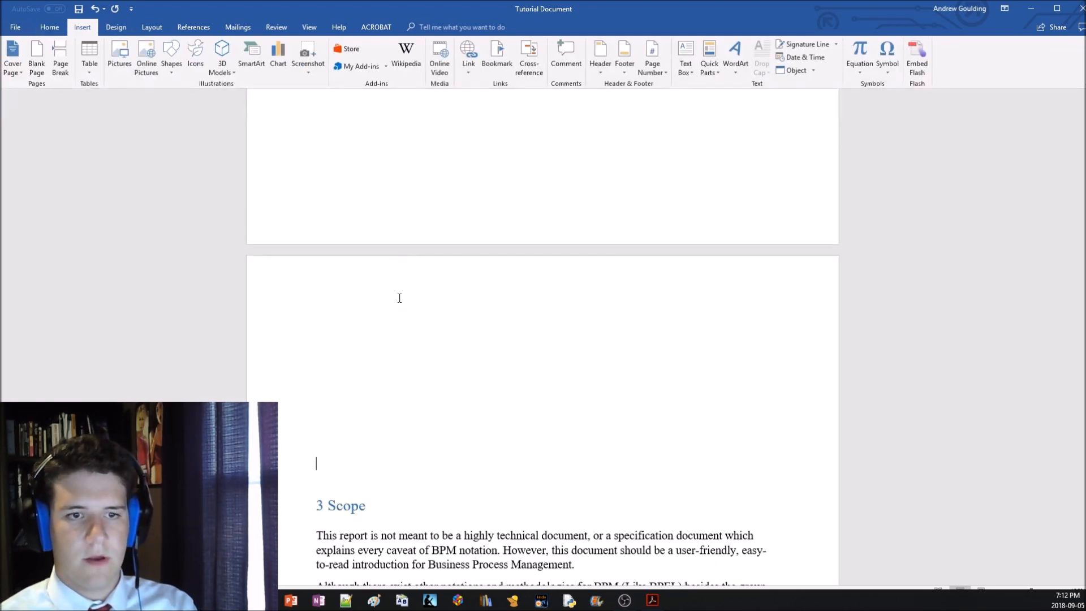
key("BackSpace")
key("BackSpace")
key("BackSpace")
key("BackSpace")
key("BackSpace")
scroll(405, 305, "down", 5)
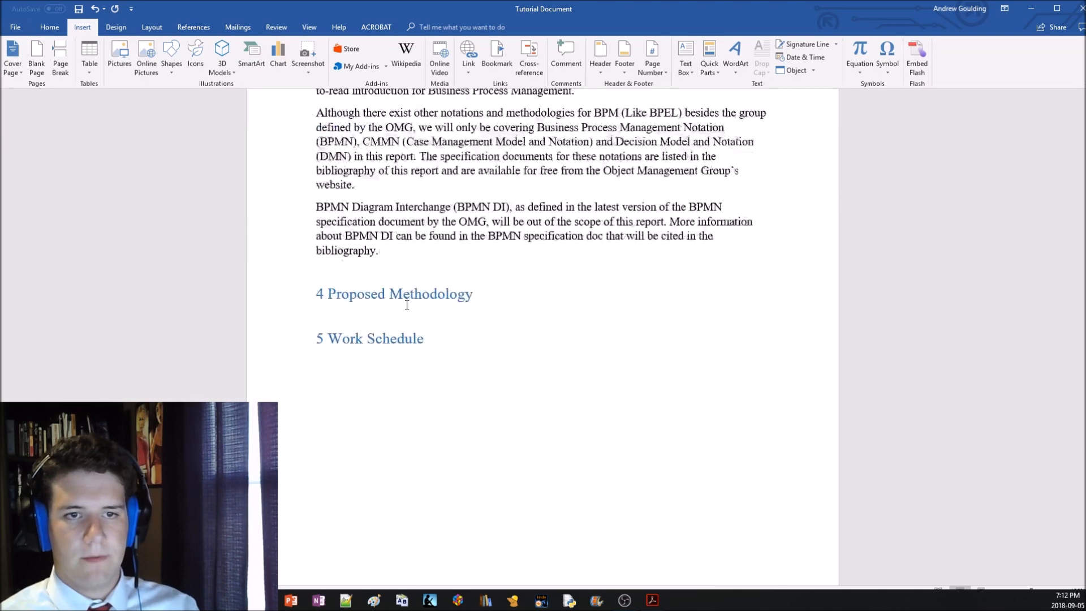
Adjust the blank lines between the "5 Work Schedule" heading and the References line
left_click(377, 364)
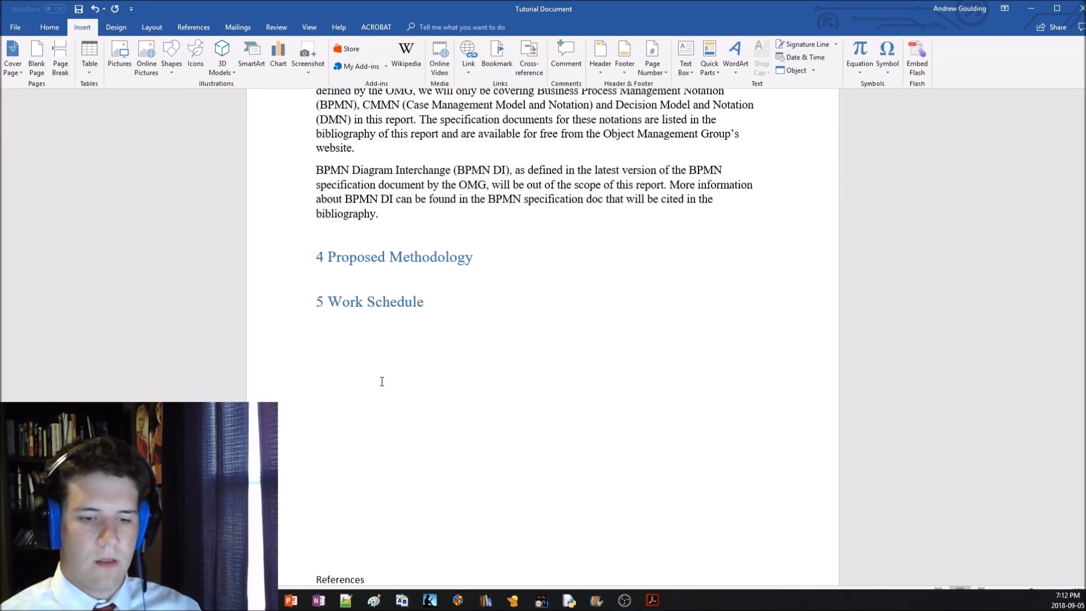
key("BackSpace")
left_click(49, 27)
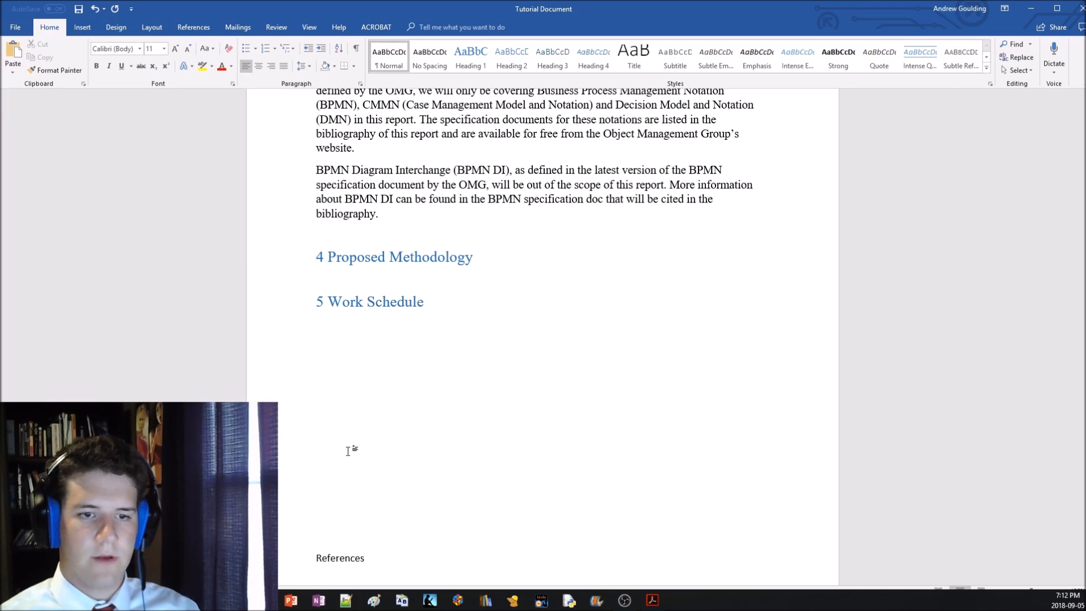
scroll(338, 433, "down", 3)
key("Return")
key("Return")
key("Return")
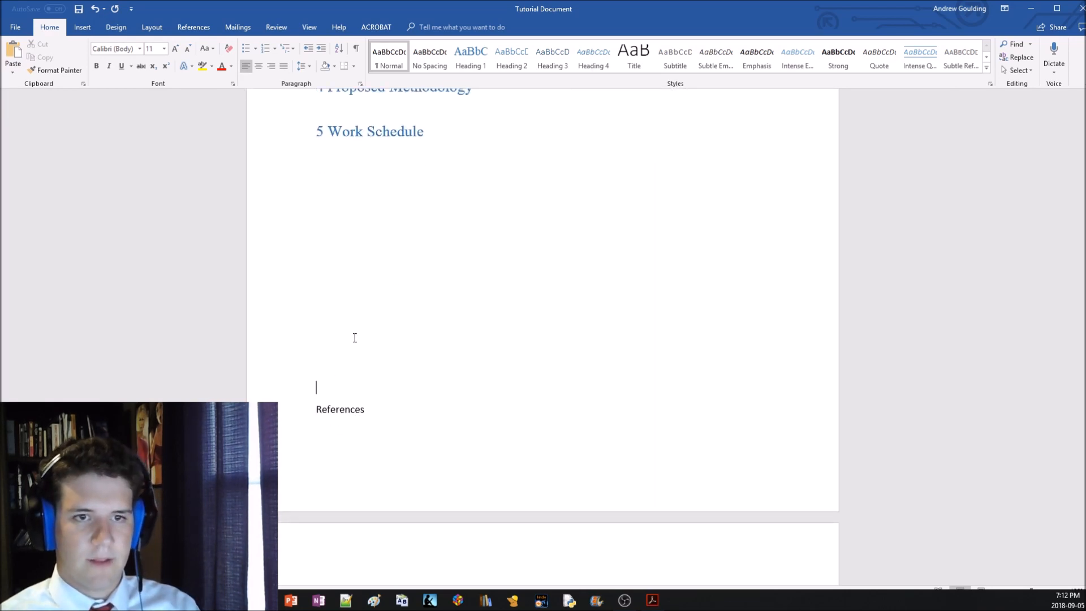
Insert the "Figure 2" picture on the blank line below the "5 Work Schedule" heading and centre it
scroll(327, 346, "up", 2)
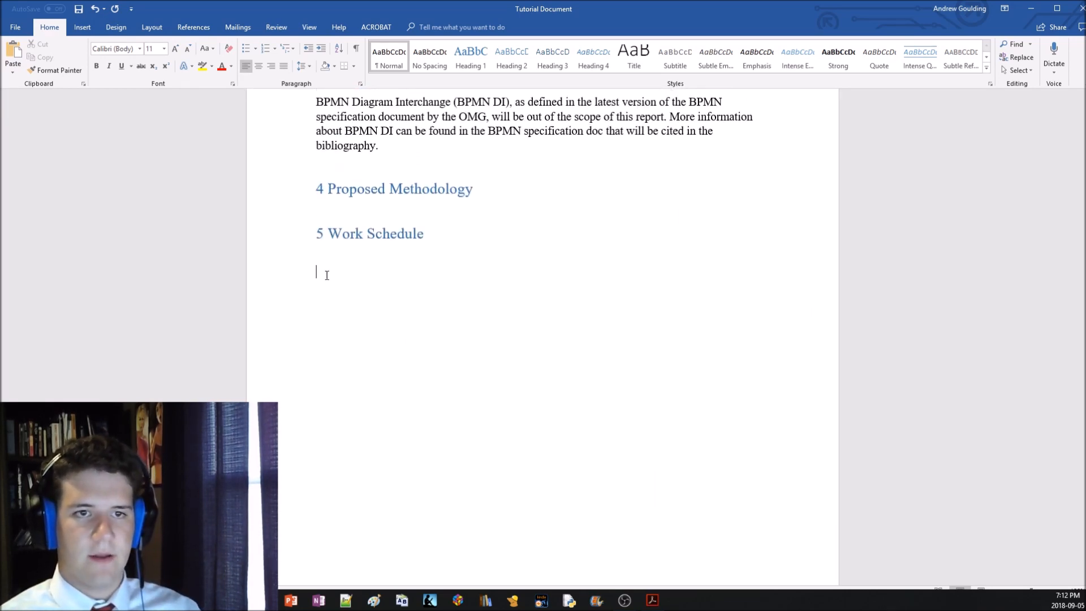
left_click(82, 27)
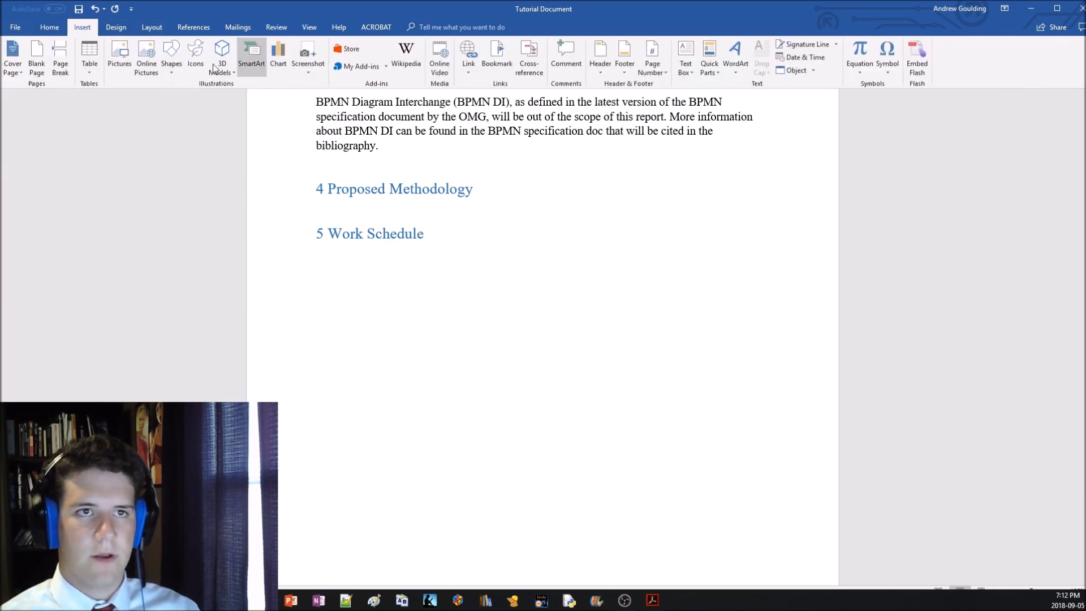
left_click(124, 63)
left_click(189, 90)
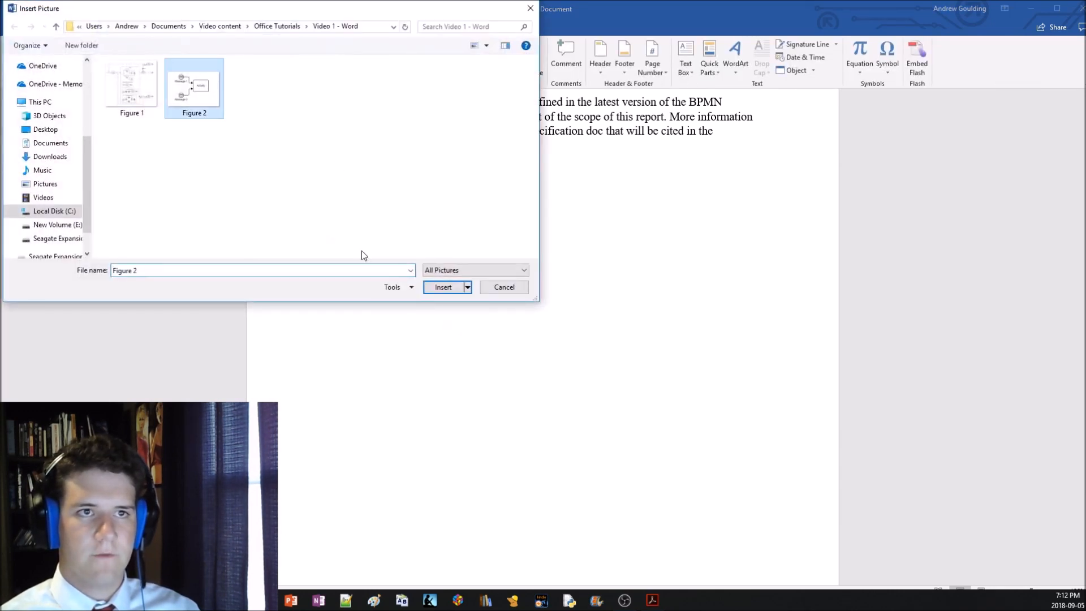
left_click(440, 288)
left_click(50, 27)
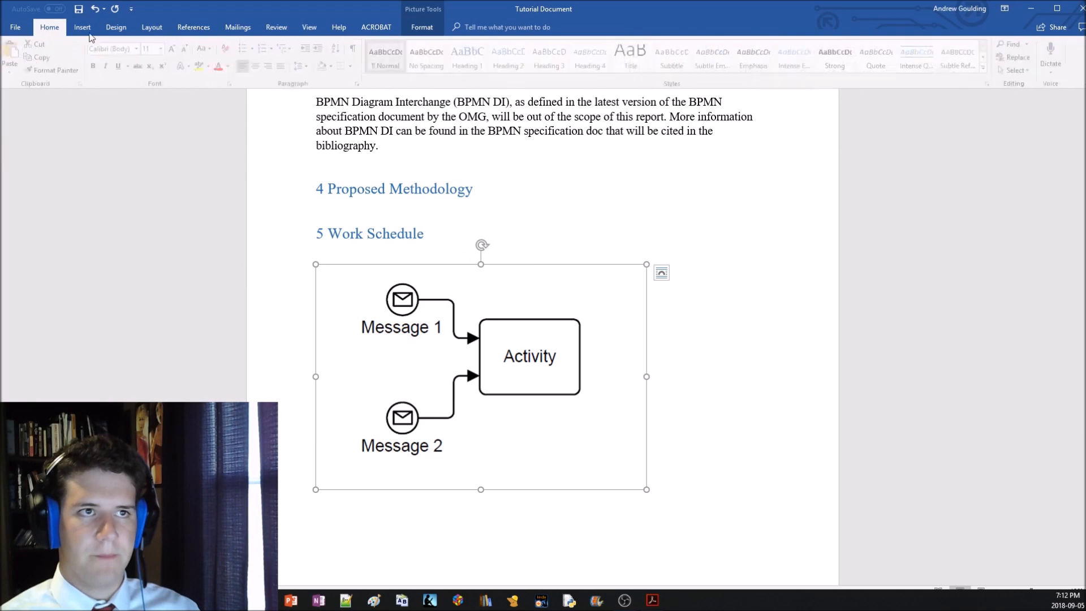
left_click(258, 66)
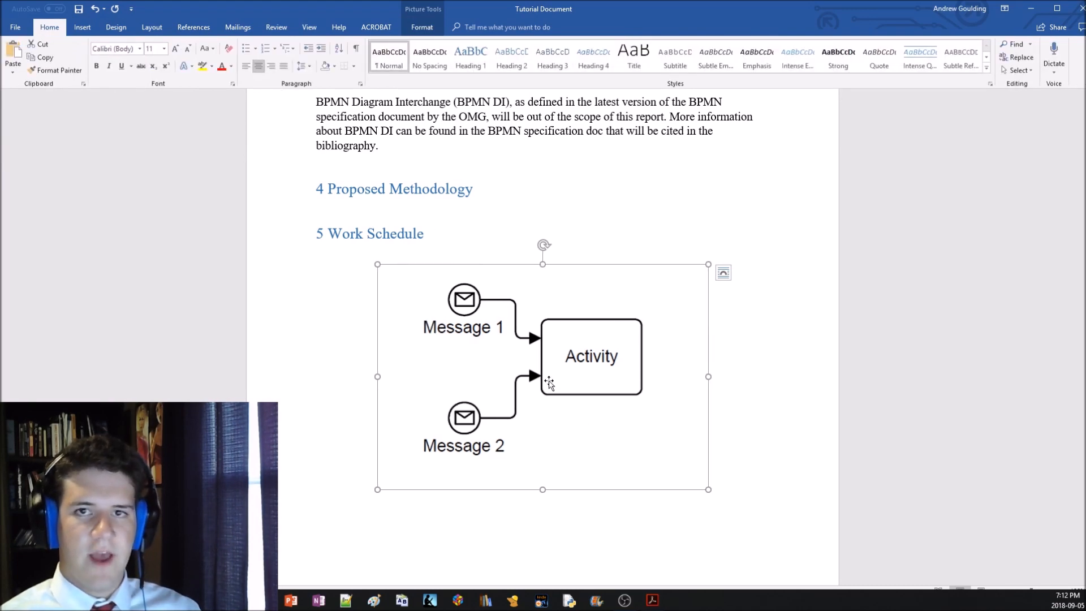
Add the caption "Figure 1: Sample Business Process" below the Figure 1 picture, using the Figure label
scroll(549, 380, "up", 10)
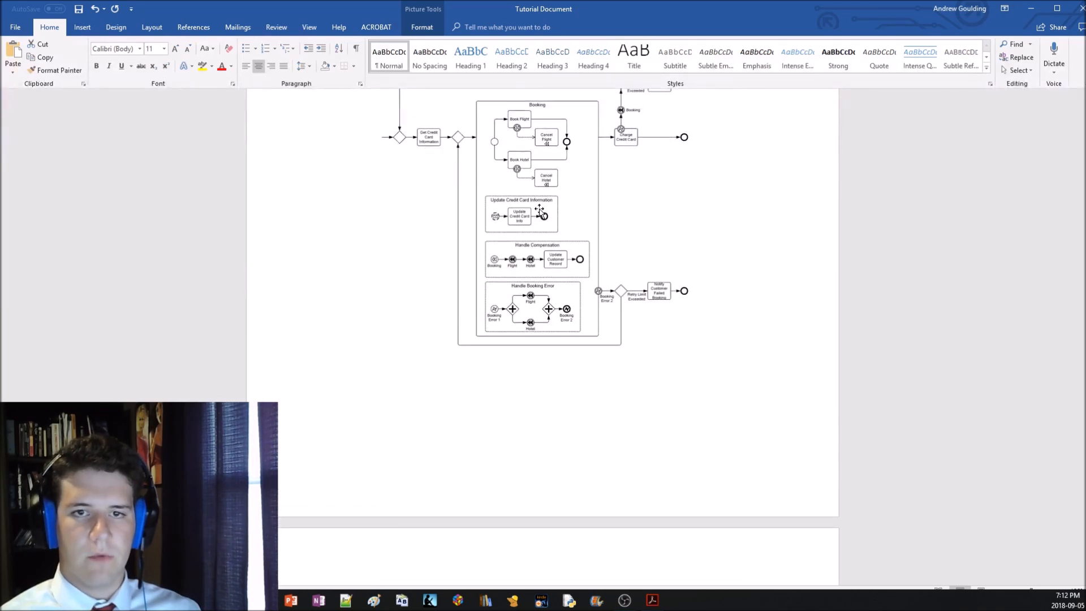
right_click(540, 211)
left_click(590, 372)
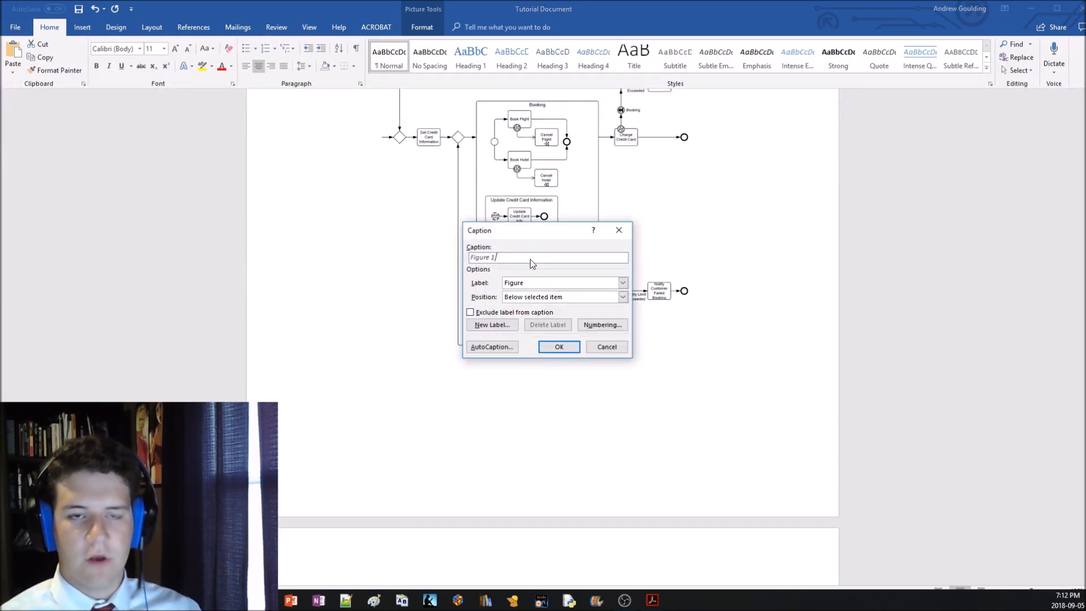
type(": ")
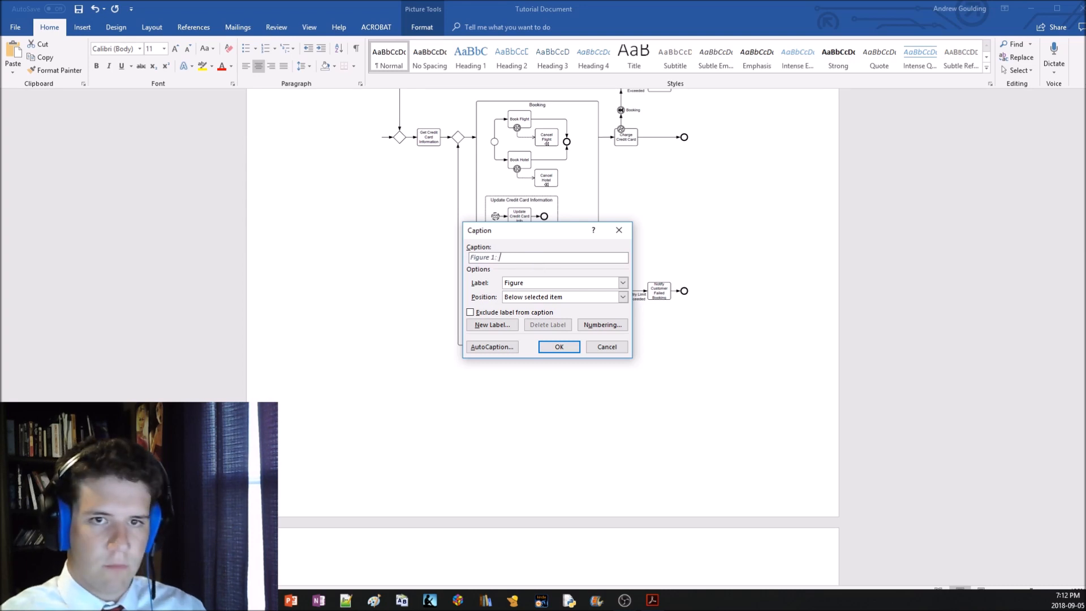
type("Sample Business Process")
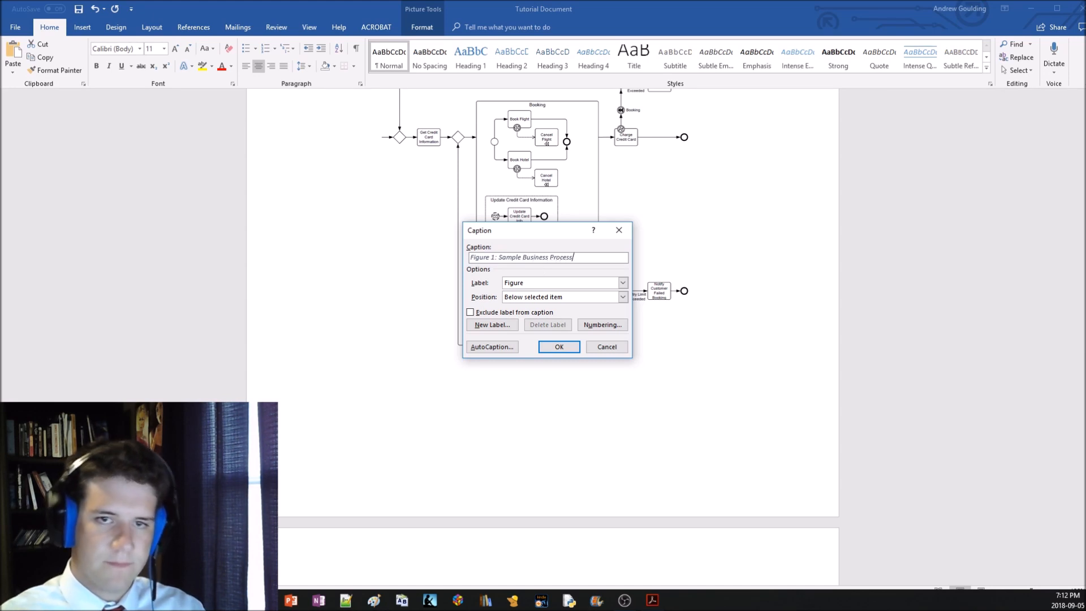
left_click(559, 347)
scroll(437, 411, "up", 3)
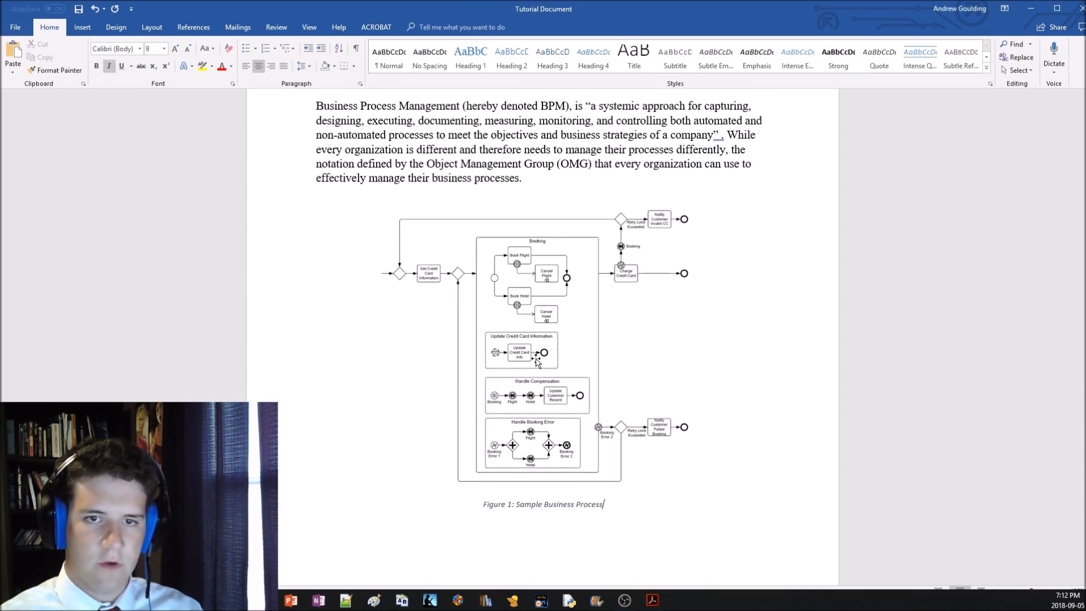
Remove surplus blank lines around the "4 Proposed Methodology" and "5 Work Schedule" headings so the second picture follows its heading on the same page
scroll(437, 411, "down", 2)
scroll(470, 290, "down", 15)
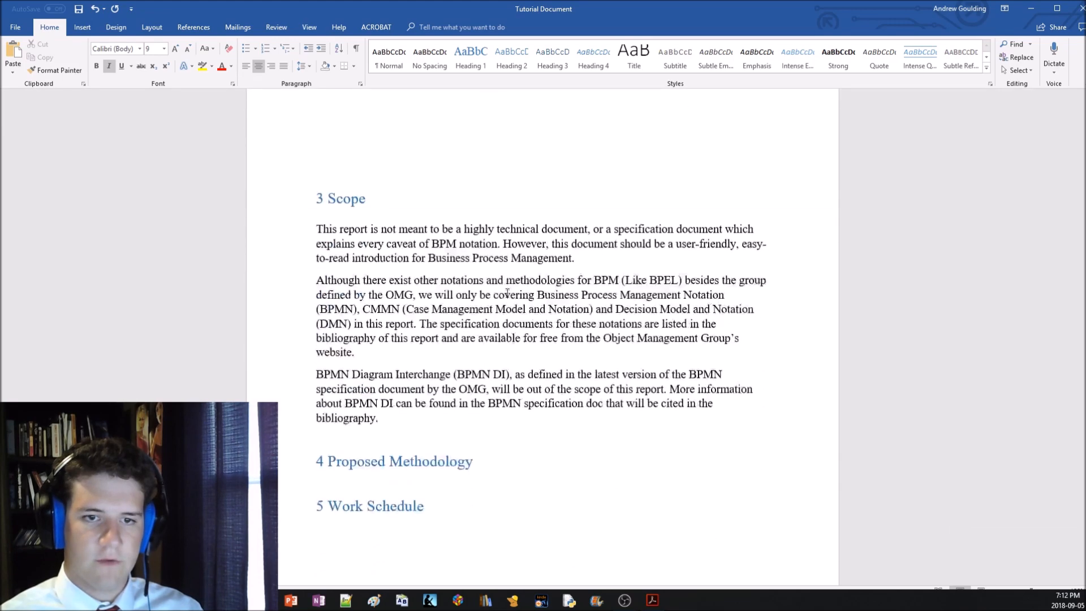
left_click(437, 207)
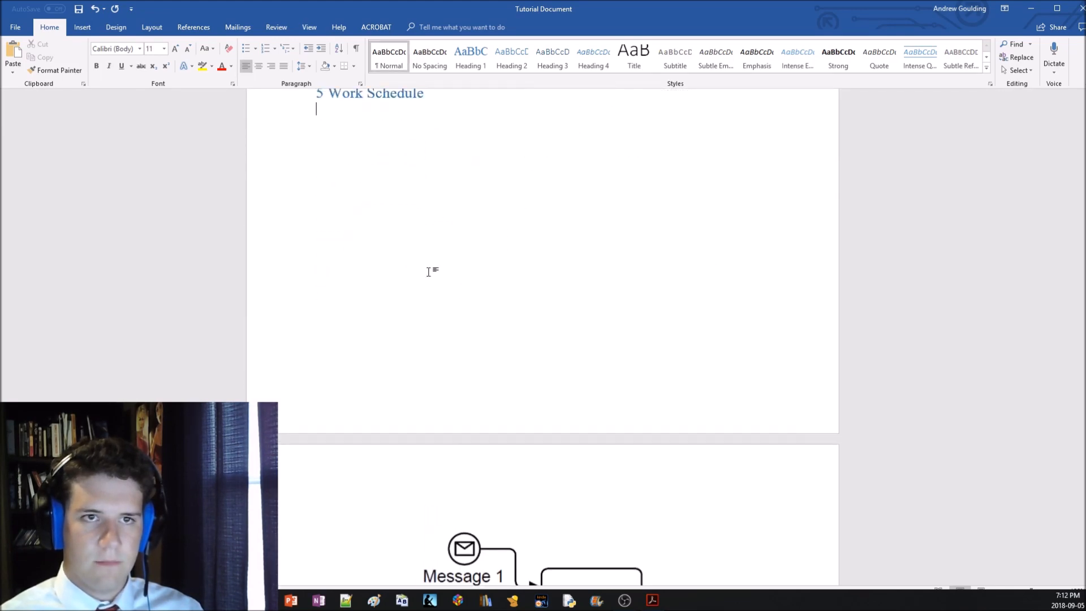
key("BackSpace")
scroll(502, 308, "up", 5)
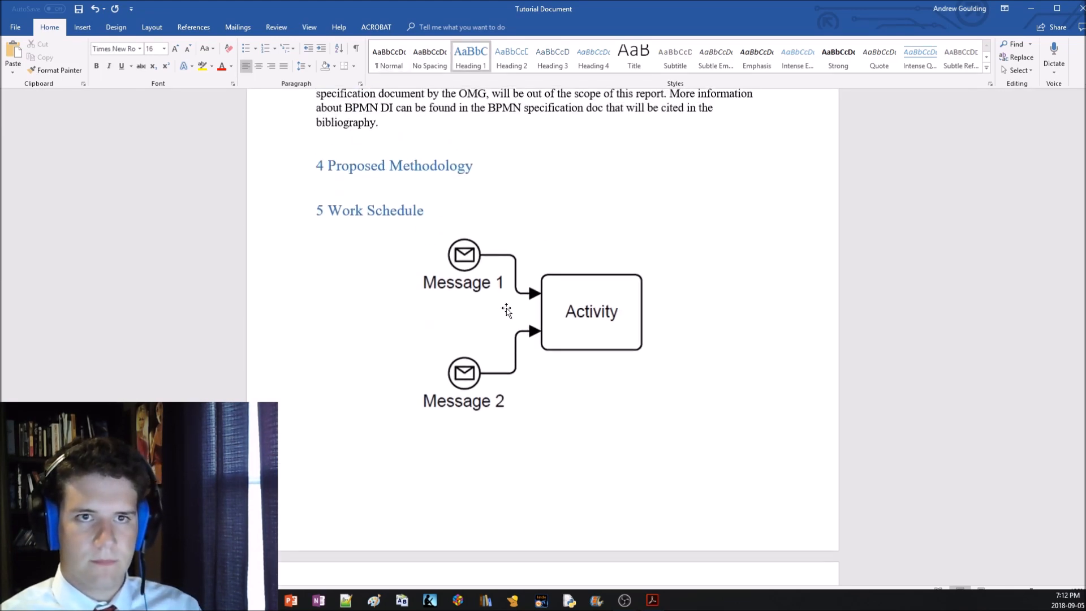
left_click(367, 258)
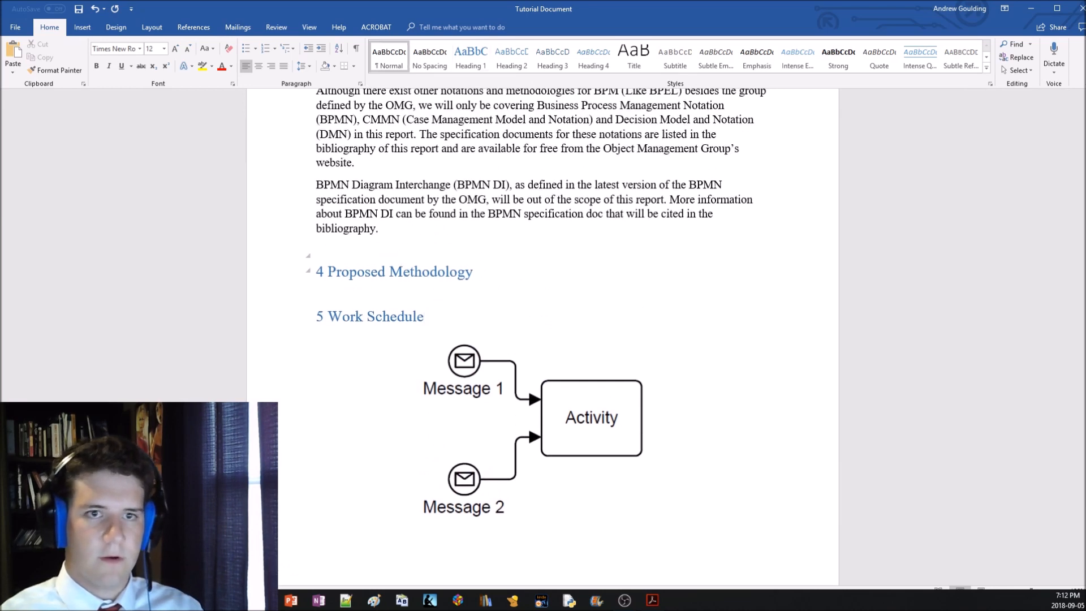
Add the caption "Figure 2: Message Business Process" below the message and activity picture
scroll(484, 267, "down", 5)
right_click(483, 266)
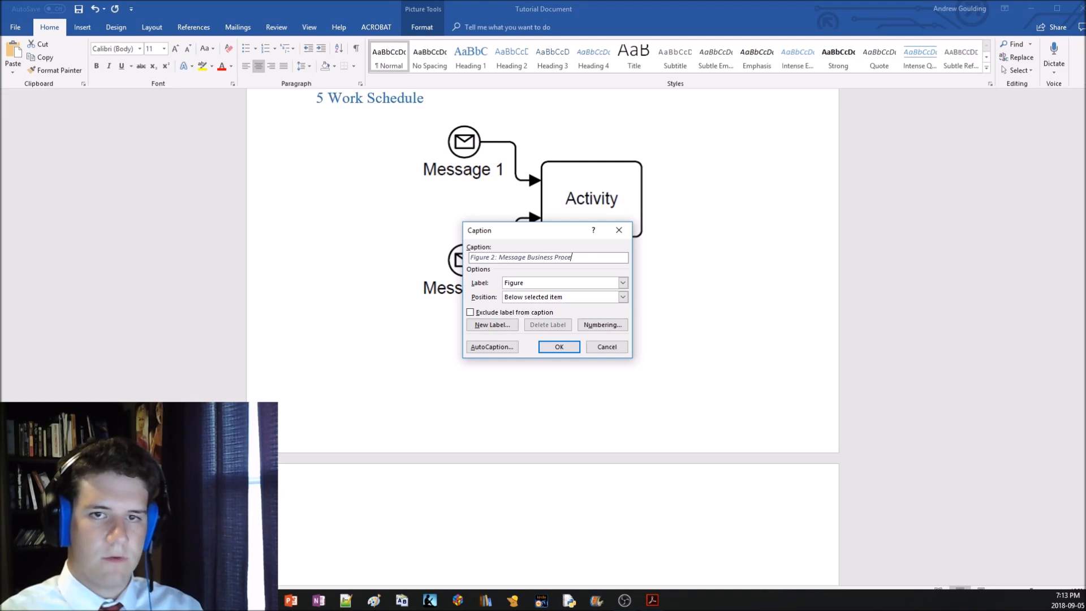
left_click(566, 343)
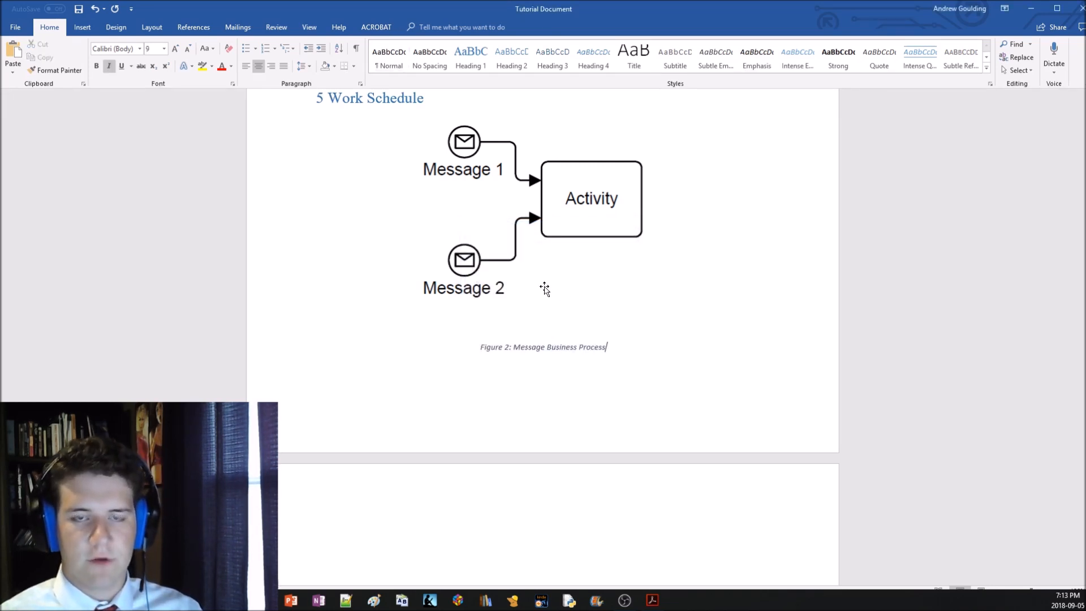
Delete surplus blank lines between the Figure 2 caption and the References line
scroll(486, 297, "down", 11)
left_click(383, 283)
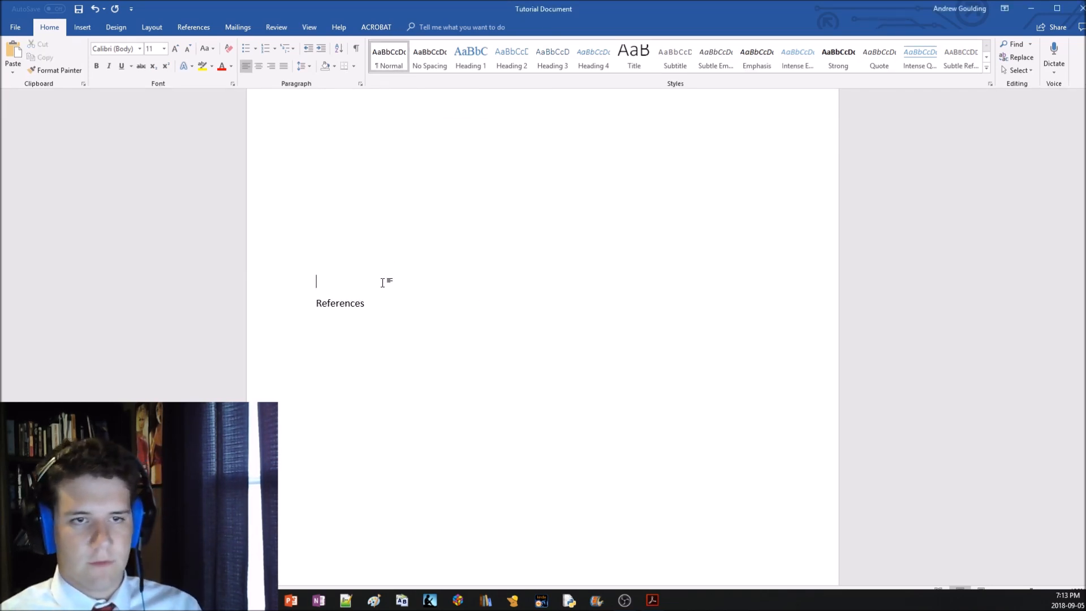
scroll(396, 275, "down", 1)
key("BackSpace")
key("BackSpace")
key("BackSpace")
key("BackSpace")
scroll(440, 310, "up", 5)
key("BackSpace")
key("BackSpace")
key("BackSpace")
key("BackSpace")
key("BackSpace")
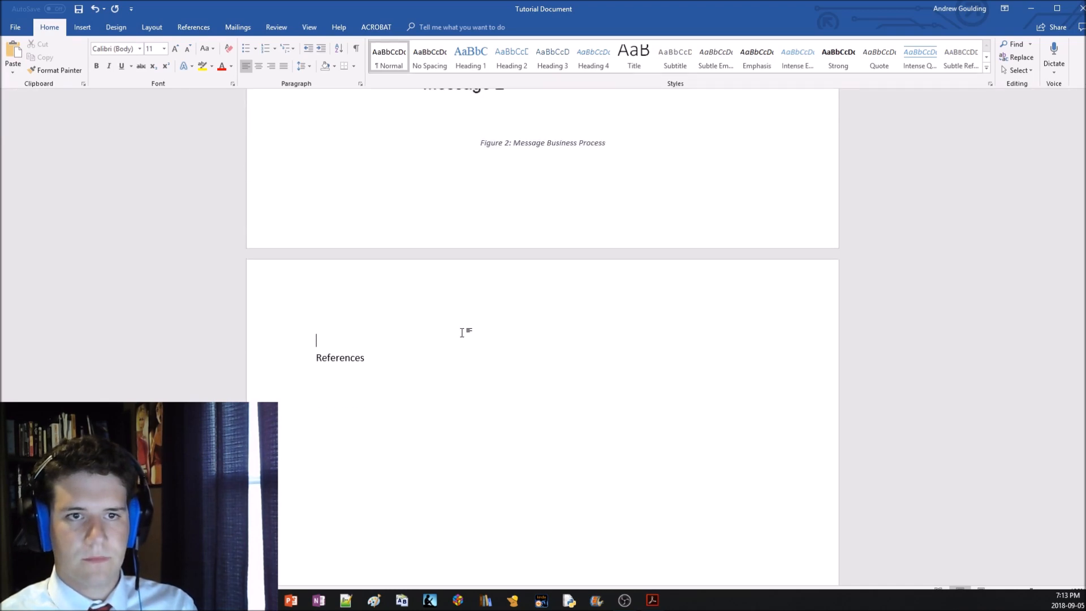
Delete the "Table of figures" placeholder text from the page before the "1 Objective" section
scroll(463, 330, "up", 20)
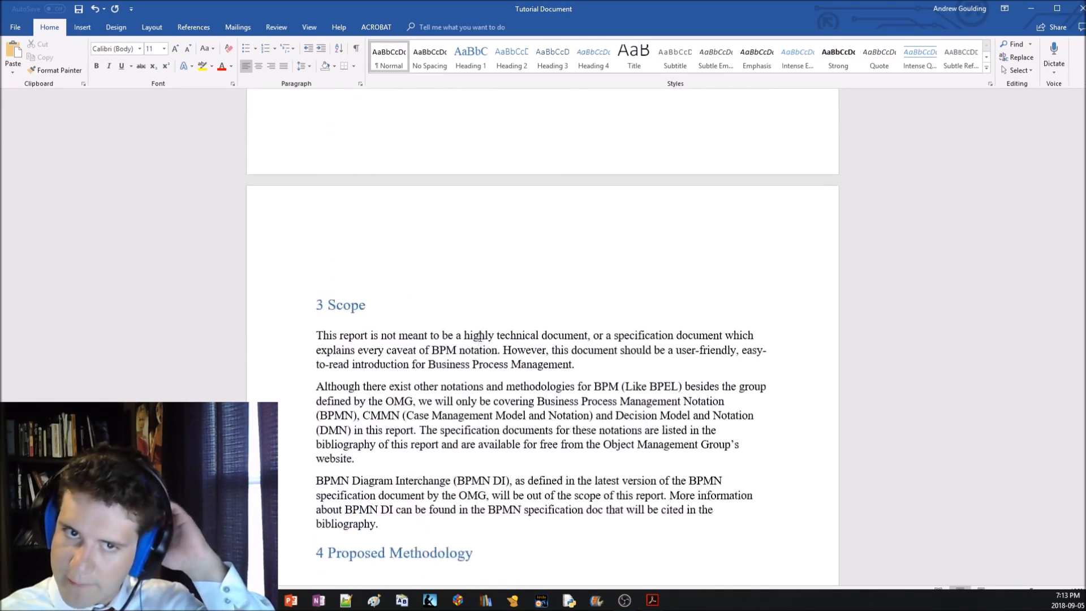
scroll(478, 338, "up", 15)
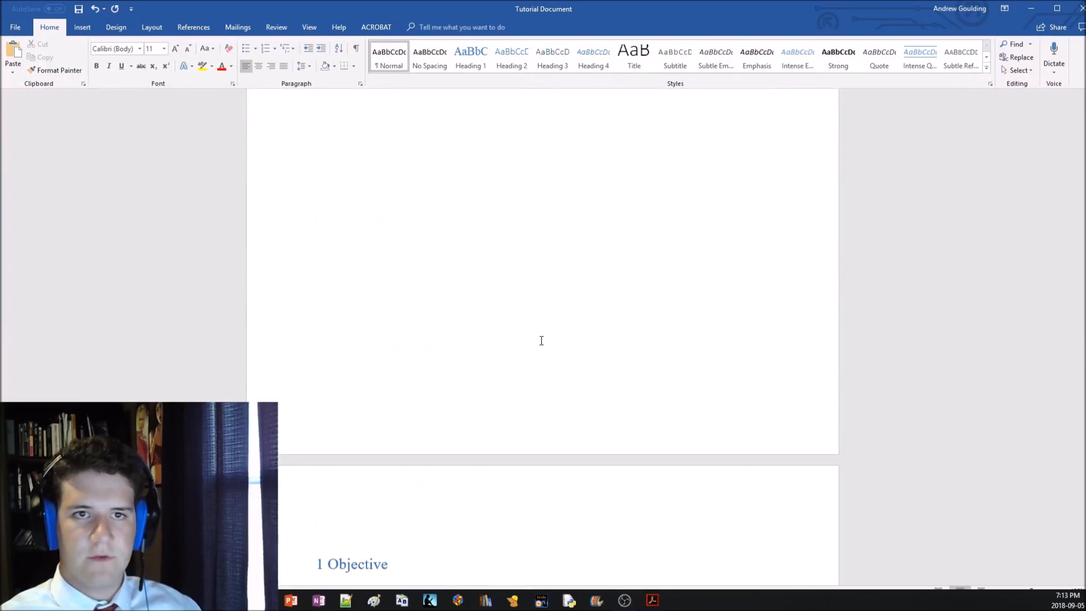
scroll(530, 338, "up", 3)
left_click_drag(405, 308, 324, 371)
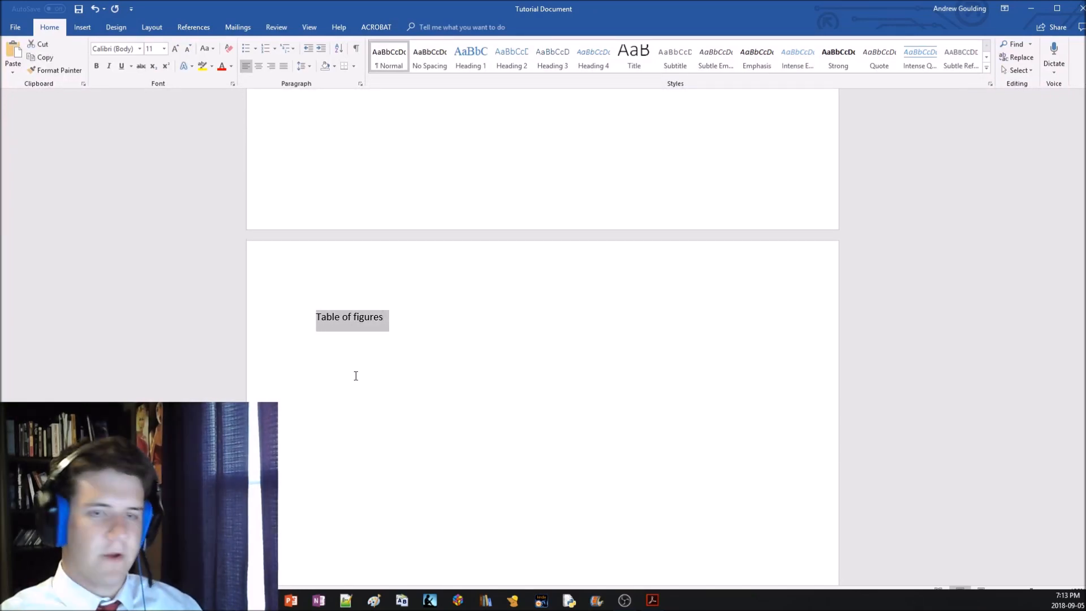
key("BackSpace")
scroll(402, 368, "down", 10)
scroll(376, 381, "up", 10)
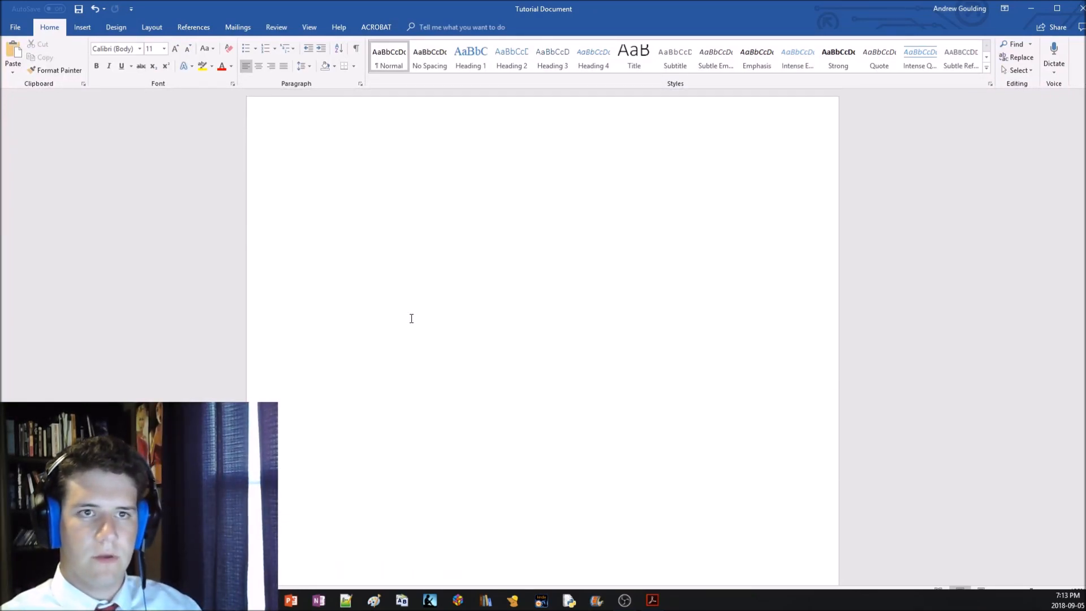
Insert an automatic table of figures for the Figure caption label, with a dotted tab leader and right-aligned page numbers
left_click(187, 25)
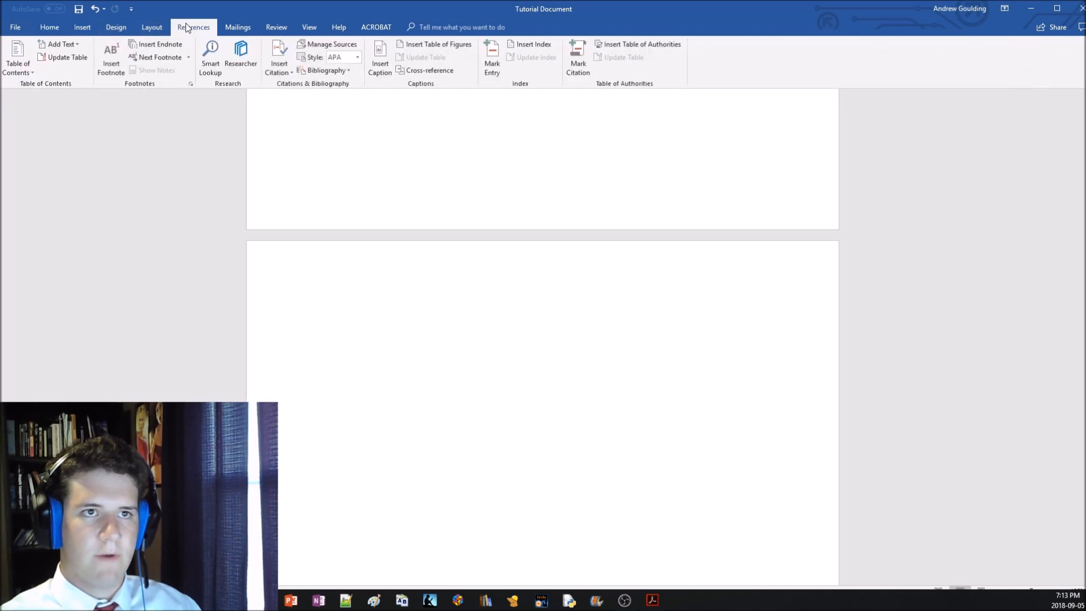
left_click(441, 45)
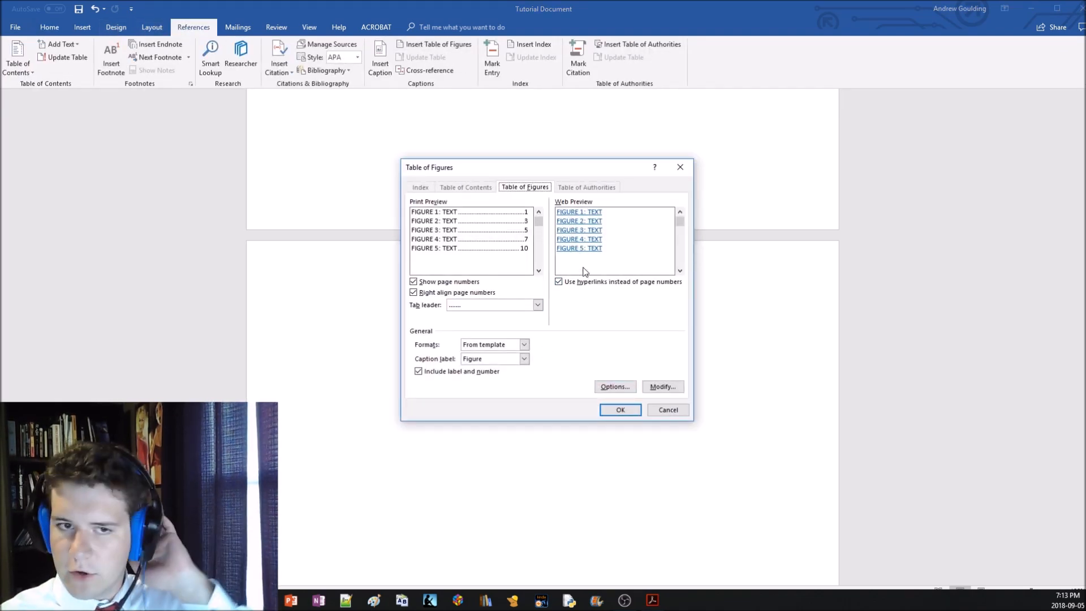
left_click(537, 304)
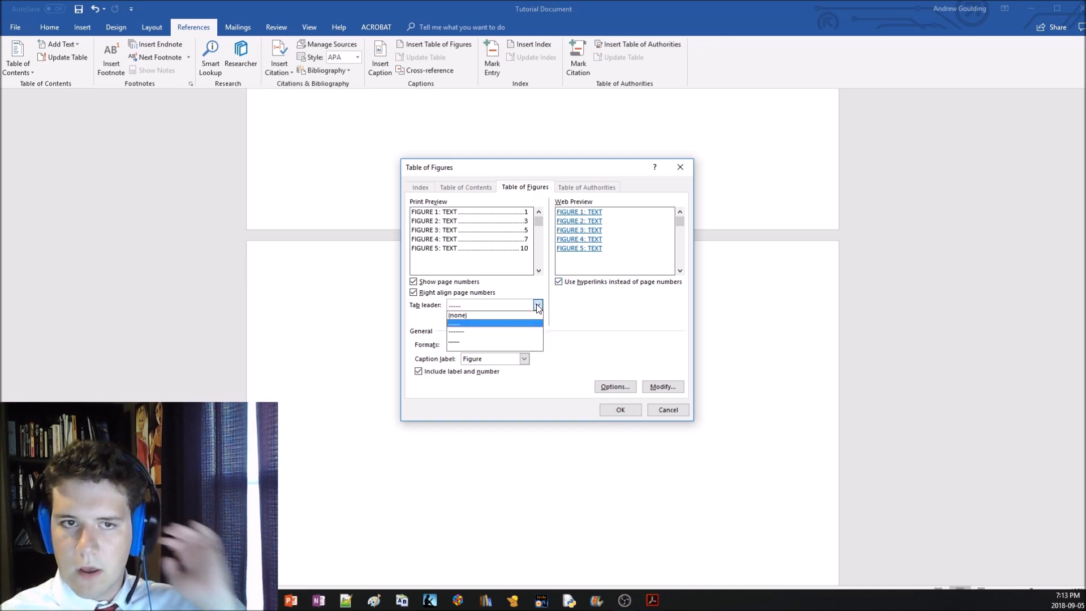
left_click(508, 323)
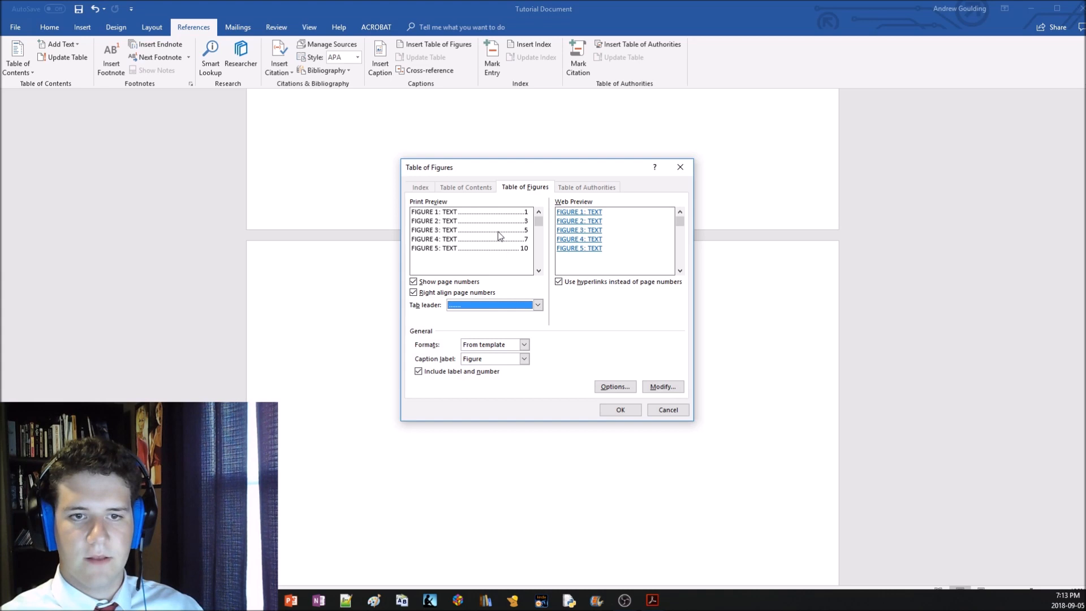
left_click(618, 410)
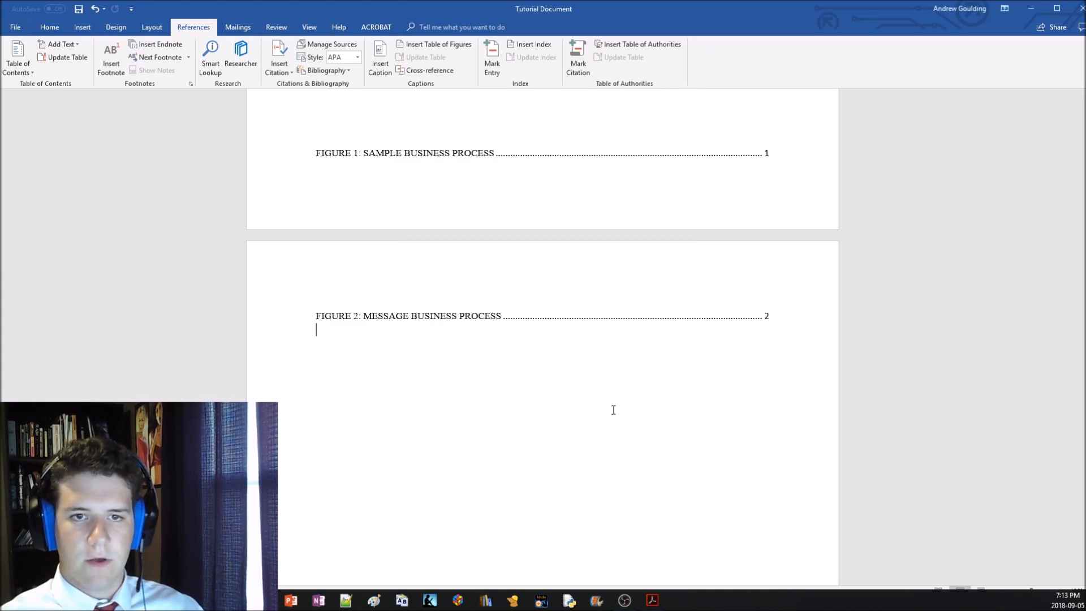
Add blank space above the table of figures so its entries sit together on one page
scroll(596, 395, "up", 3)
left_click(438, 244)
key("Return")
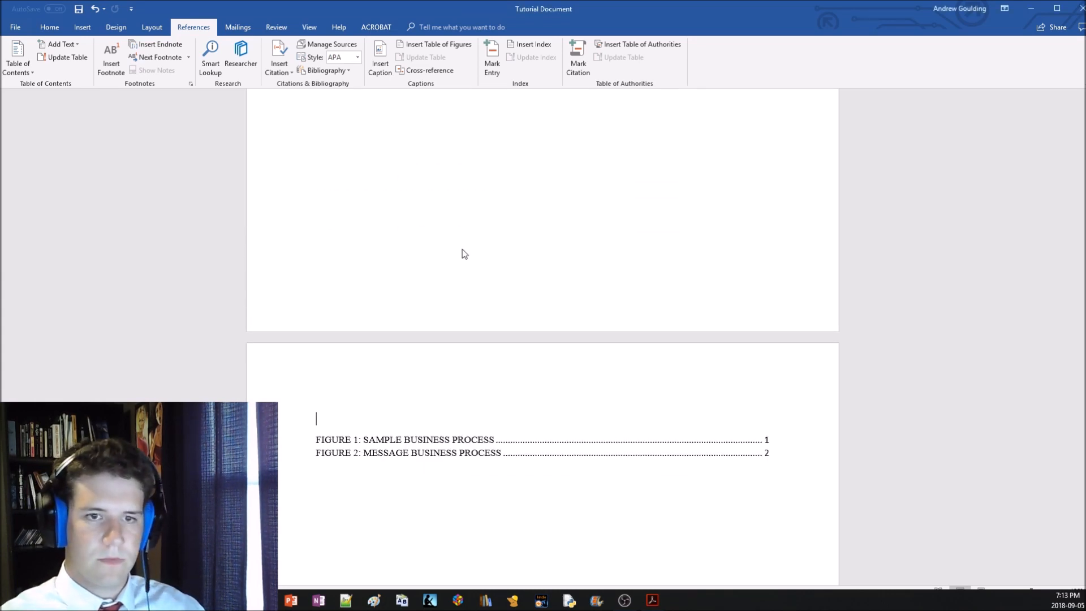
Examine the style pane options and the Hyperlink style definition used by the table of figures entries
left_click(493, 439)
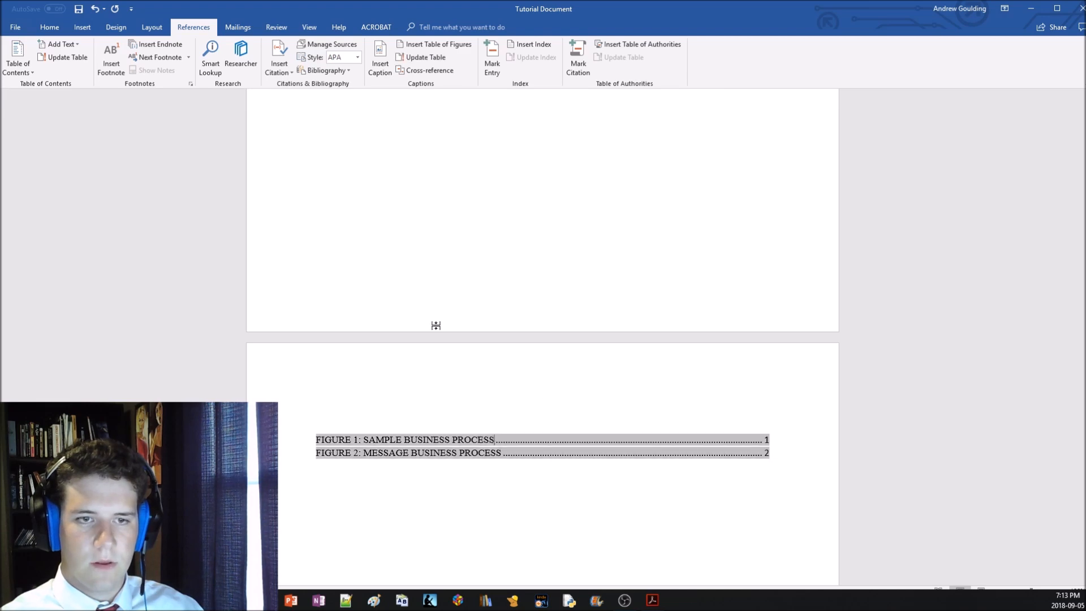
left_click(36, 30)
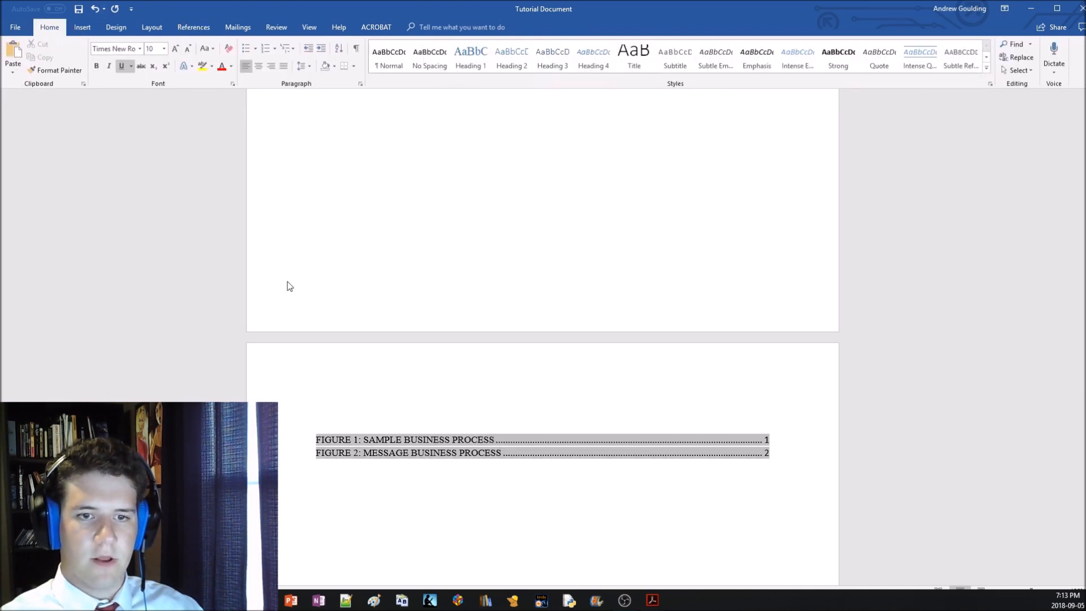
left_click(990, 83)
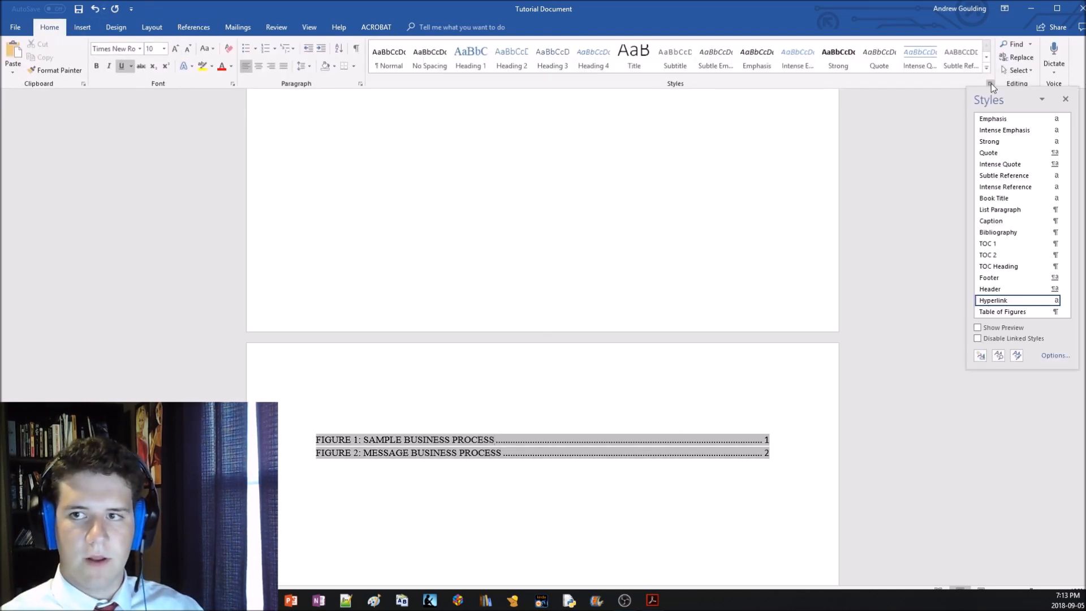
left_click(1053, 357)
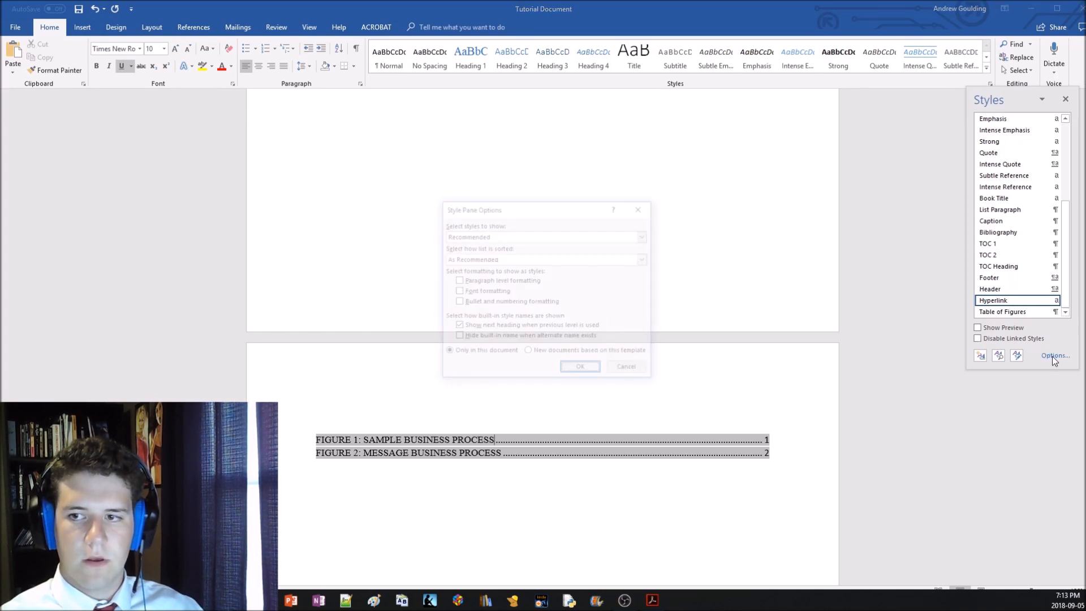
left_click(641, 207)
right_click(1011, 304)
left_click(1009, 327)
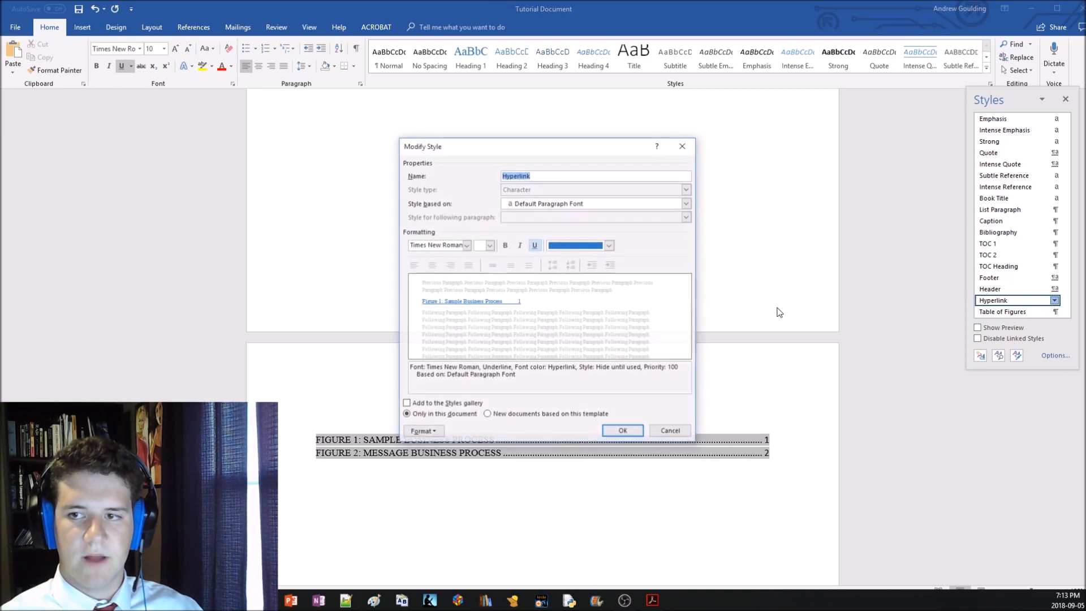
left_click(681, 147)
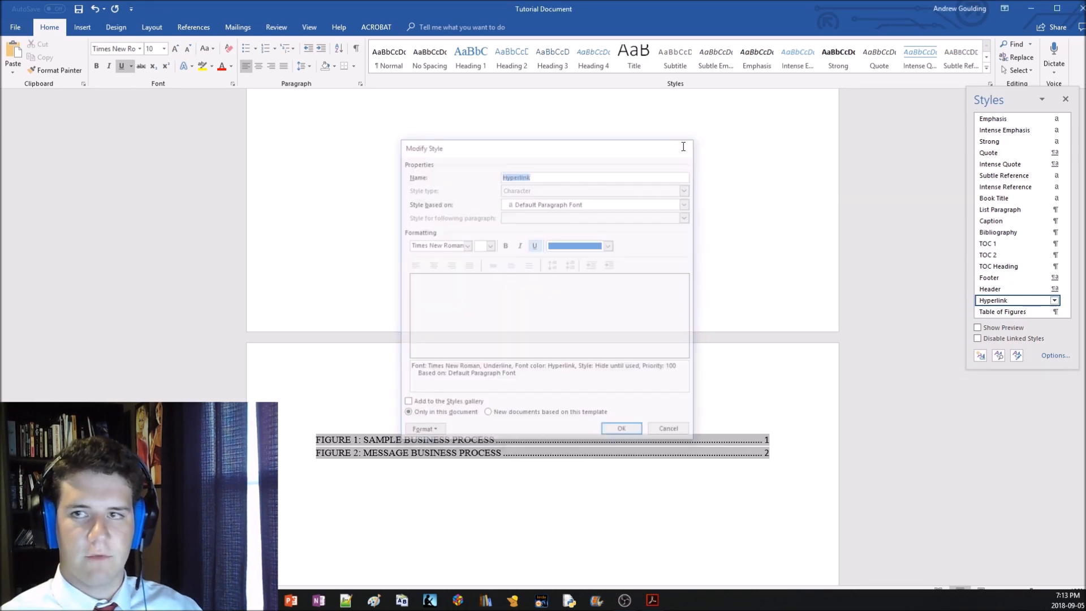
left_click(1065, 99)
Add the title "Table of Figures" on the blank line directly above the table of figures
left_click(385, 414)
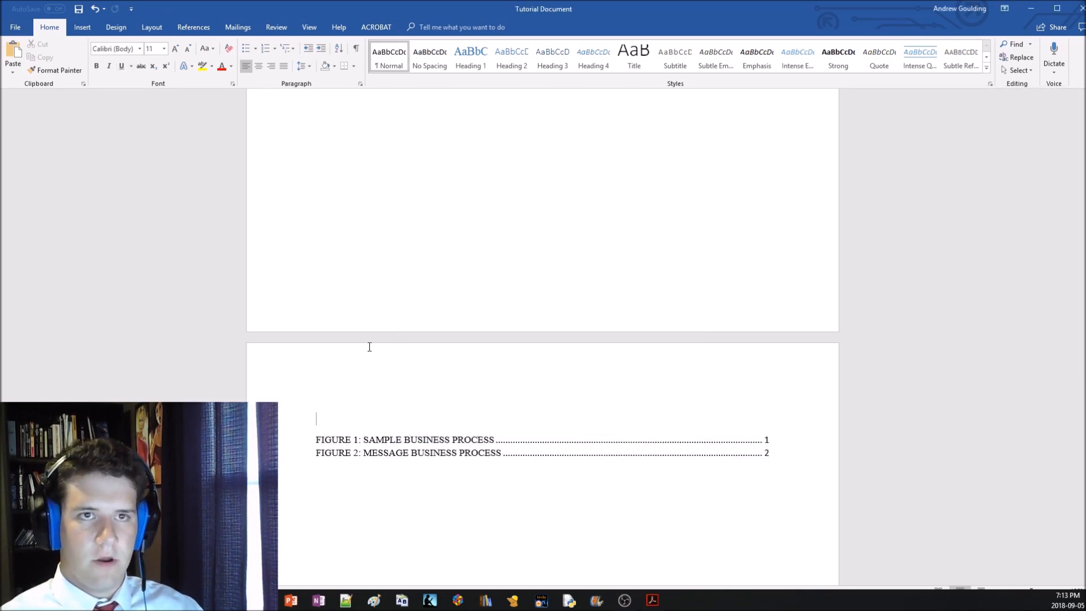
type("Table of Fi")
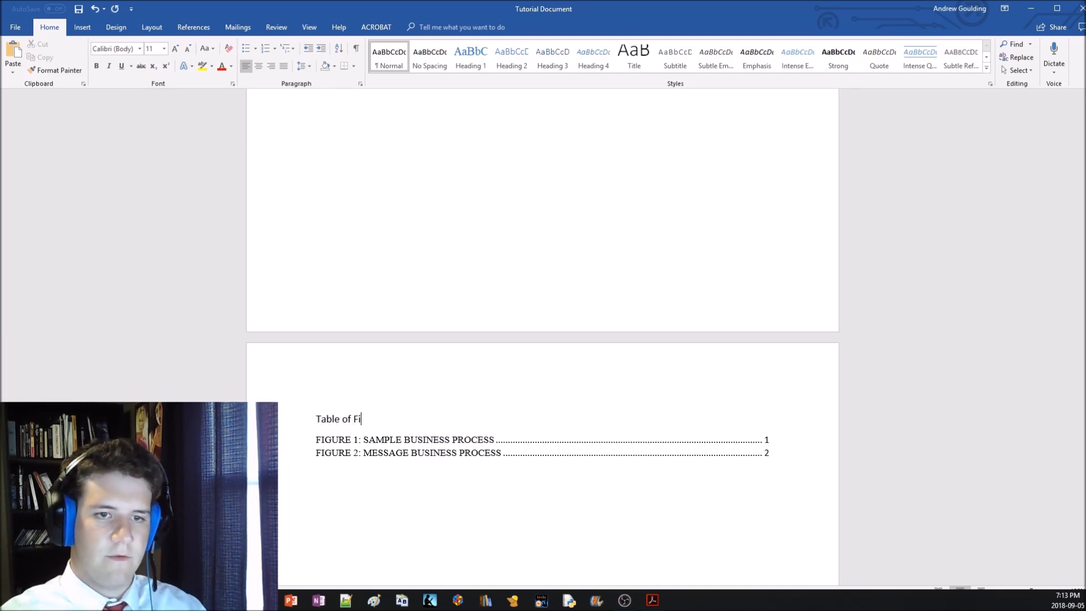
key("shift+Left")
key("shift+Left")
key("shift+Left")
key("shift+Left")
key("shift+Left")
key("shift+Left")
key("shift+Left")
key("shift+Left")
key("shift+Left")
key("shift+Left")
key("shift+Left")
key("shift+Left")
key("shift+Left")
key("shift+Left")
key("shift+Left")
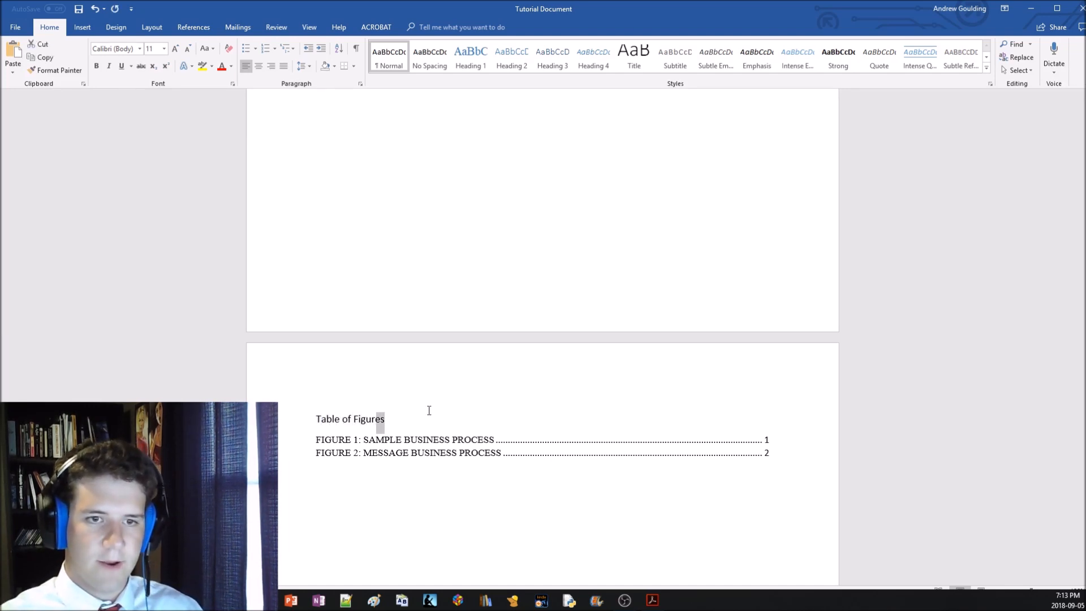
Apply the Heading 1 style to the "Table of Figures" title and update the entire table of contents
triple_click(429, 410)
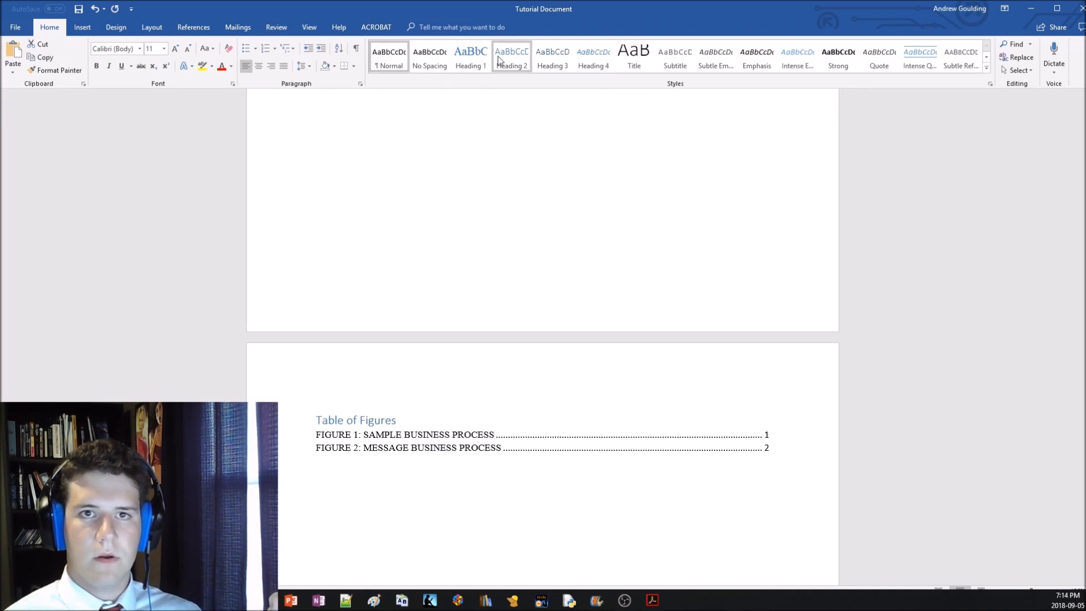
left_click(482, 56)
scroll(441, 439, "up", 10)
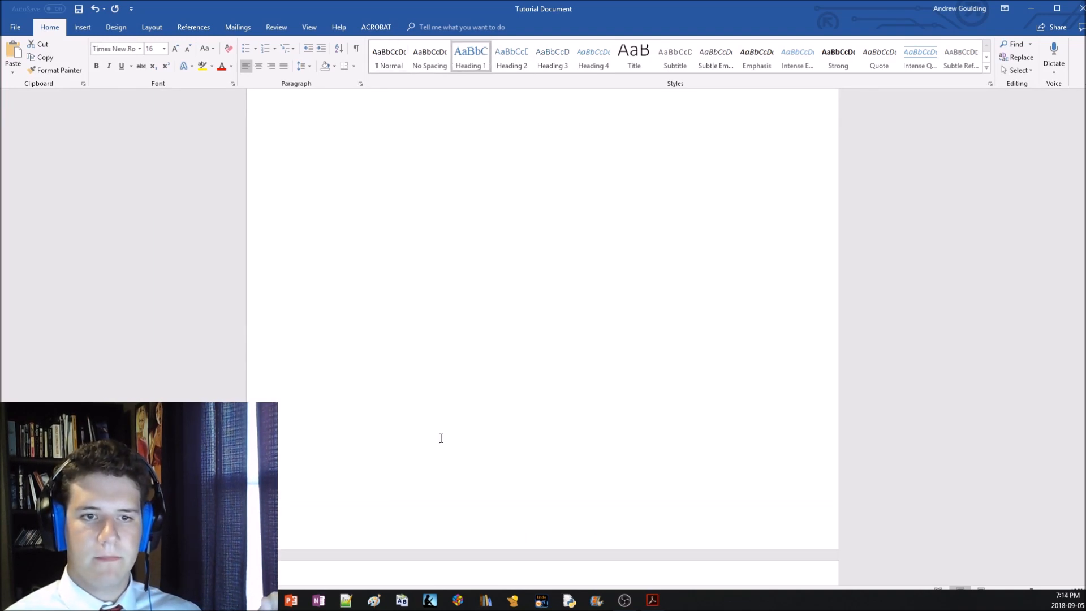
left_click(383, 223)
left_click(388, 206)
left_click(497, 301)
left_click(553, 319)
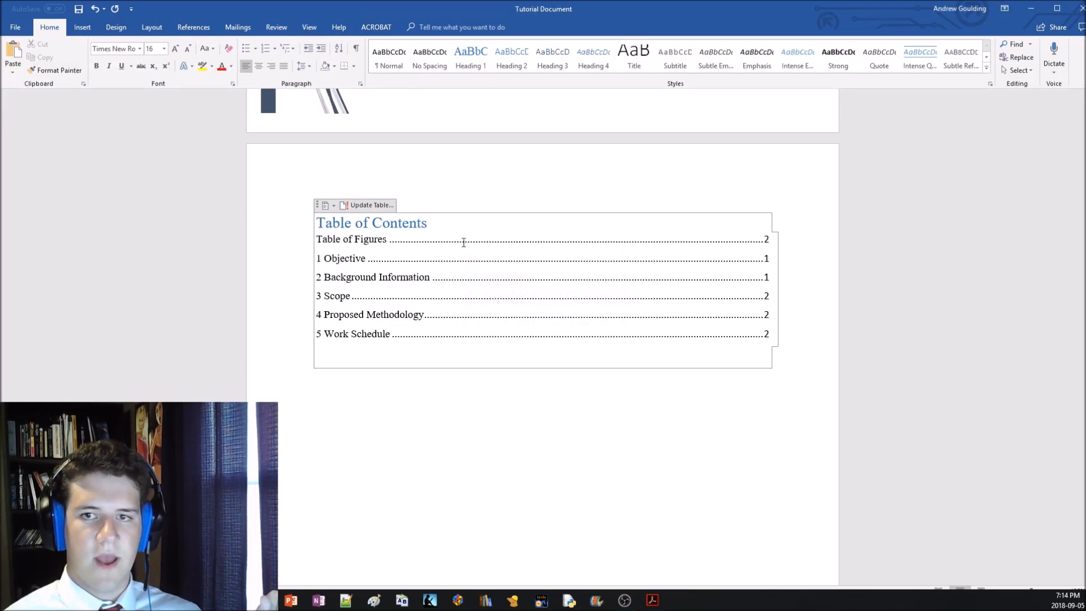
Apply the TOC Heading style to the "Table of Figures" title to keep it out of the table of contents
scroll(502, 298, "down", 12)
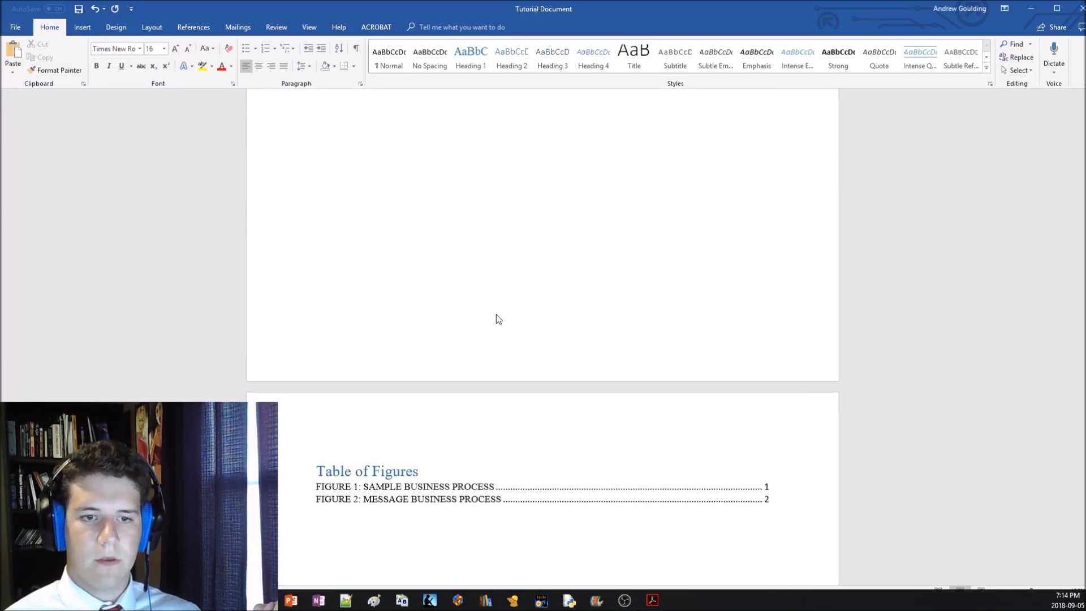
scroll(452, 522, "up", 10)
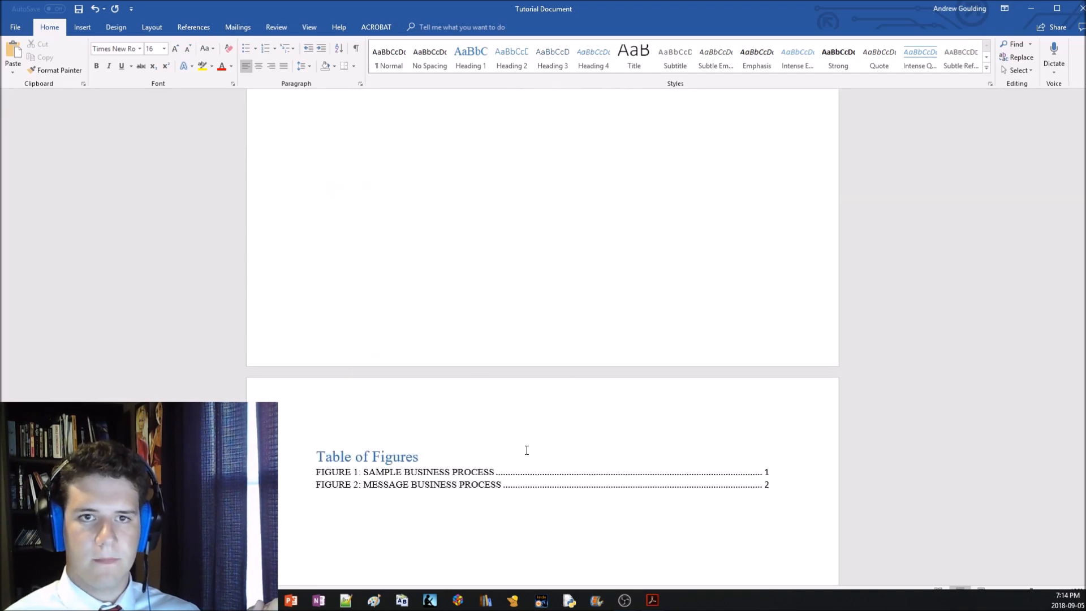
scroll(525, 446, "up", 2)
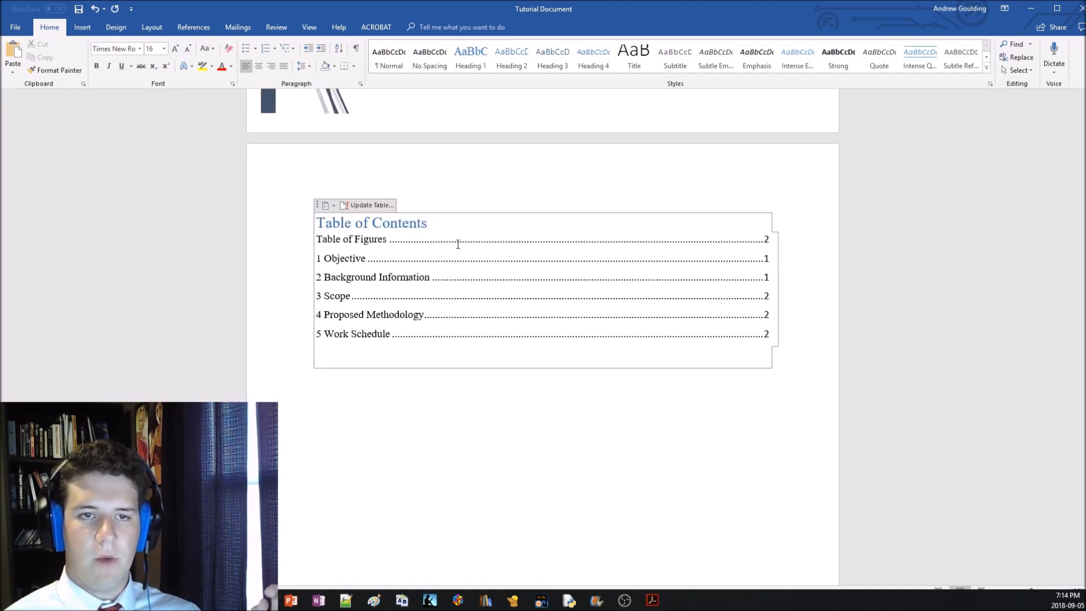
scroll(450, 286, "down", 10)
left_click_drag(432, 287, 315, 285)
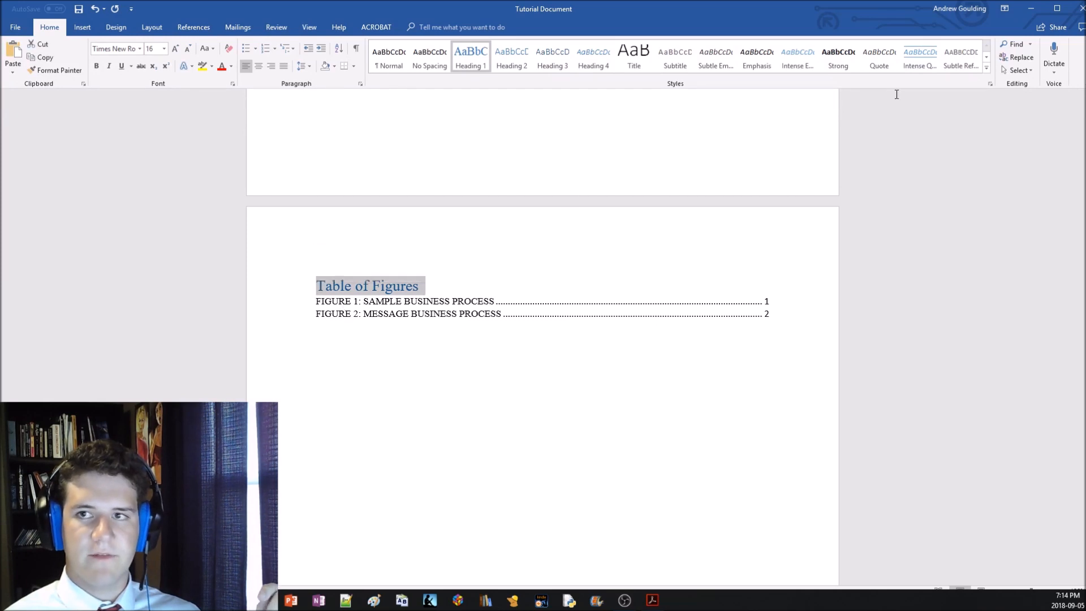
left_click(985, 57)
left_click(554, 68)
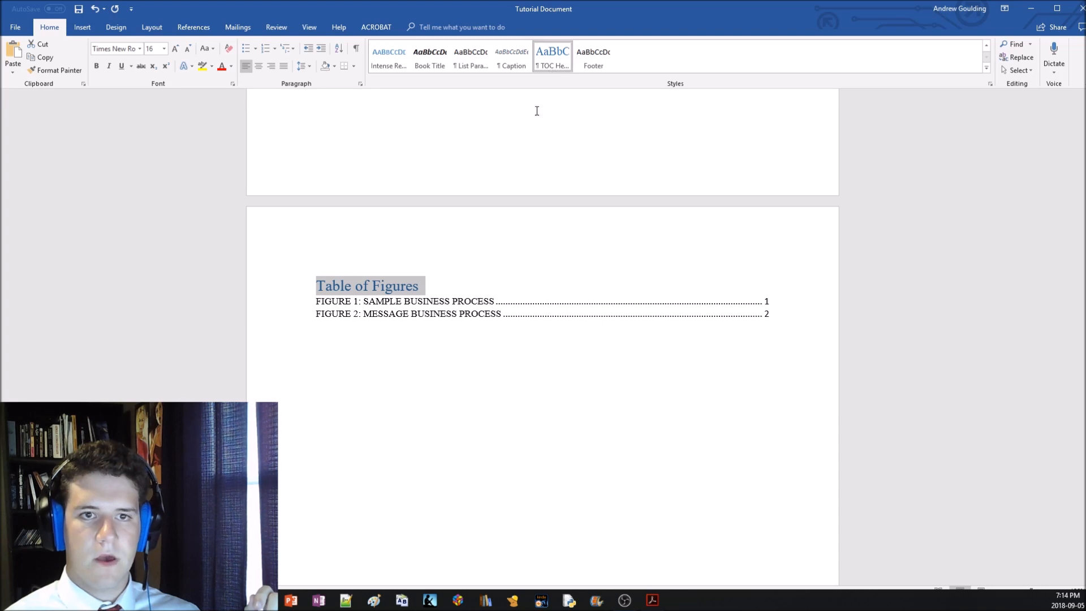
Review the TOC Heading style's definition without changing any of its settings
scroll(447, 291, "down", 10)
left_click(348, 345)
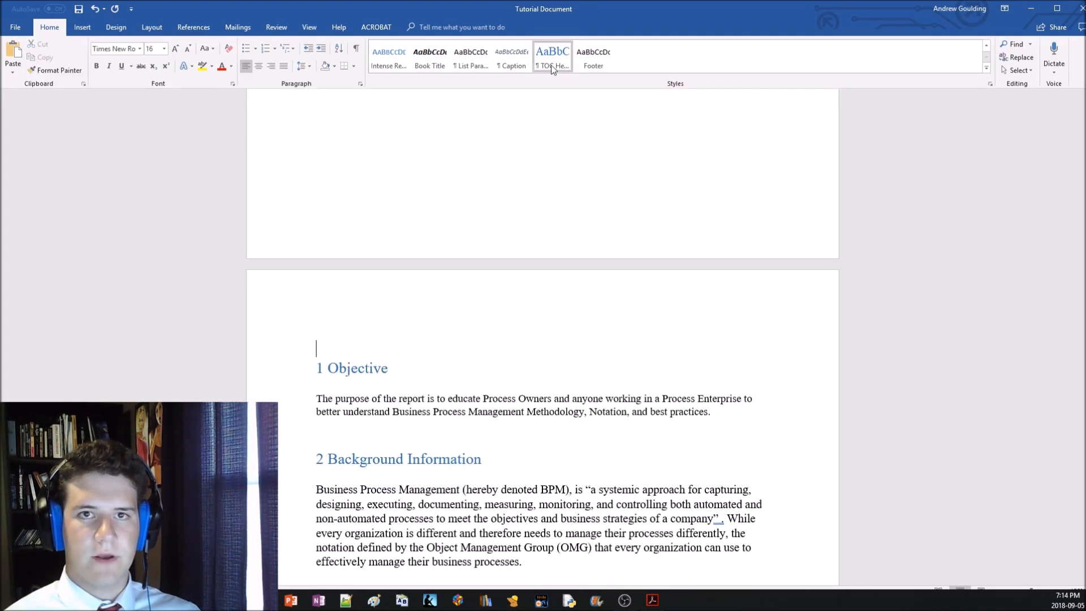
right_click(551, 61)
left_click(577, 76)
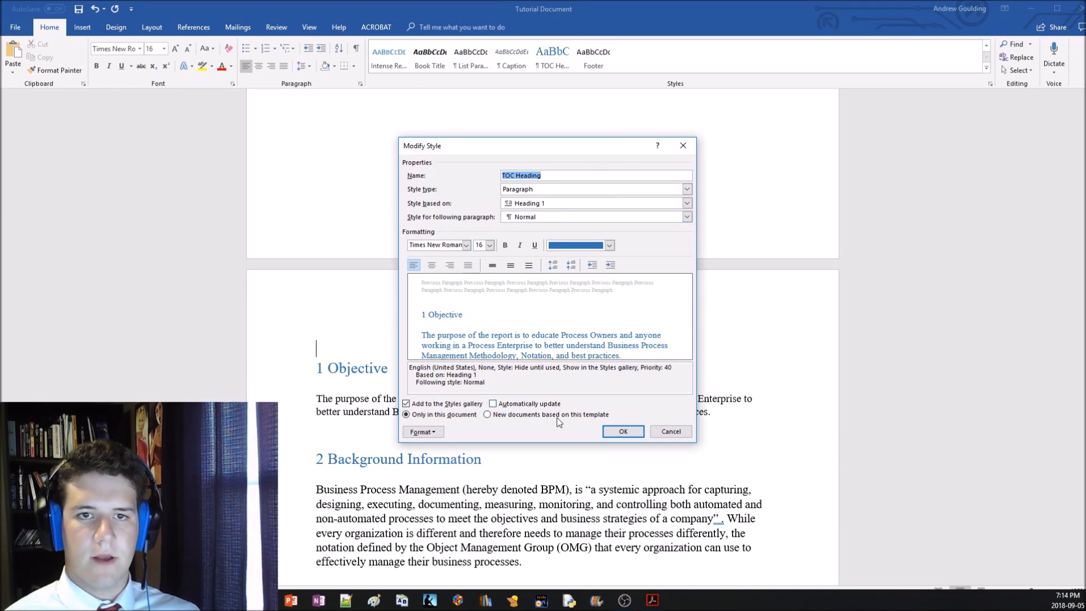
left_click(621, 430)
Update the entire table of contents
scroll(527, 411, "up", 15)
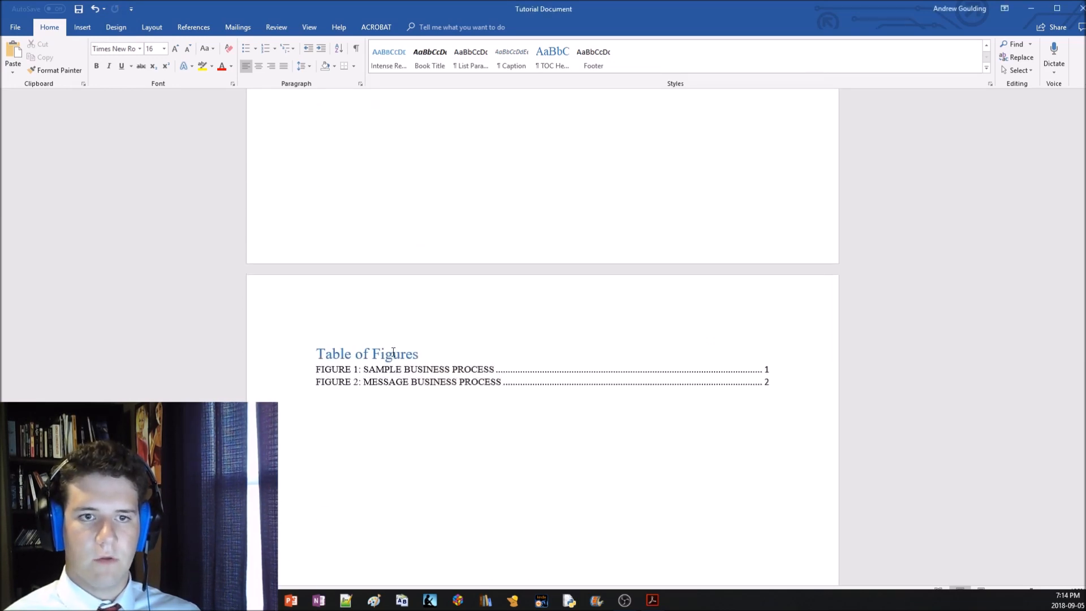
scroll(407, 353, "up", 8)
left_click(413, 365)
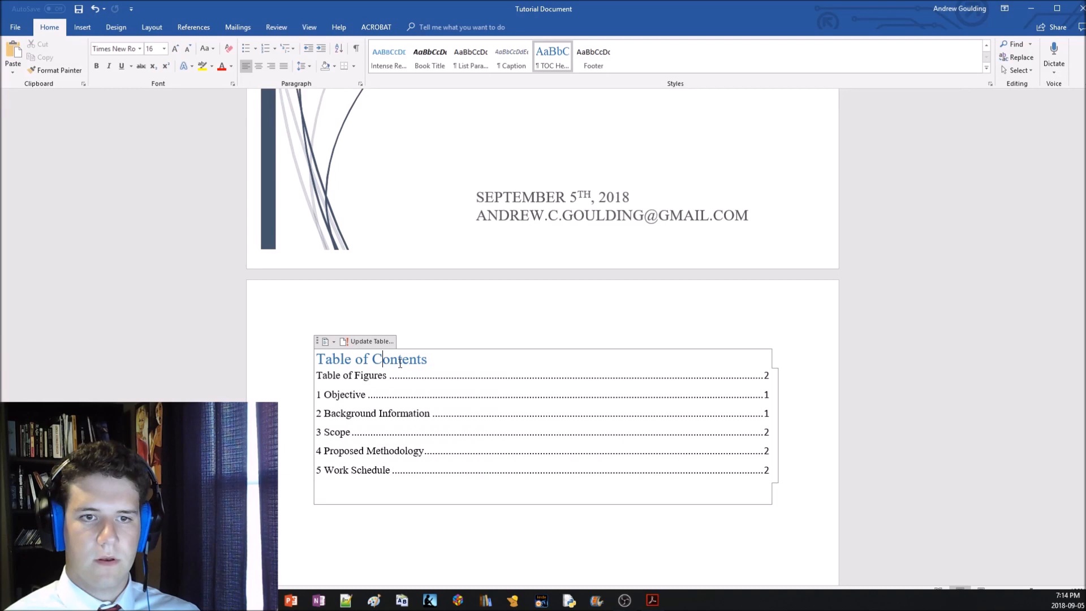
left_click(373, 341)
left_click(485, 302)
left_click(552, 317)
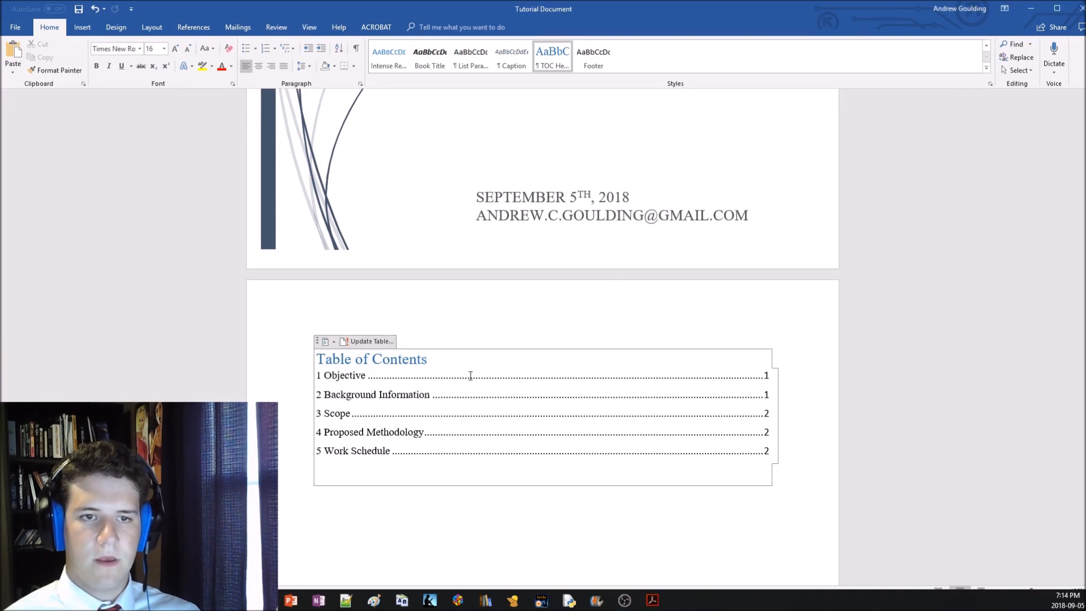
Check the list of topics in the "Topics for video" document, and return to the Tutorial Document
scroll(417, 417, "down", 12)
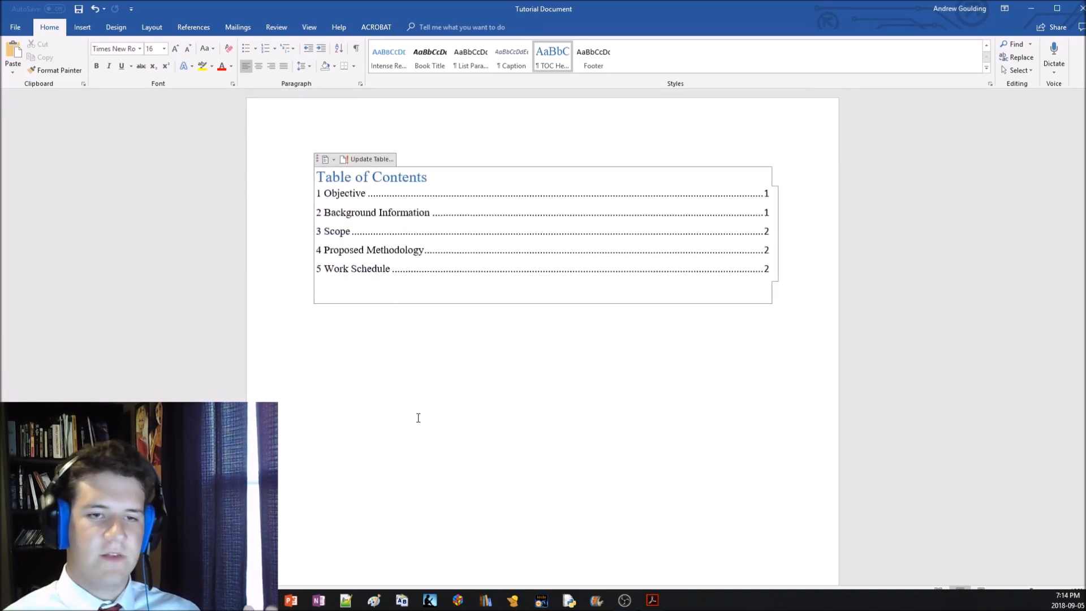
scroll(417, 373, "up", 10)
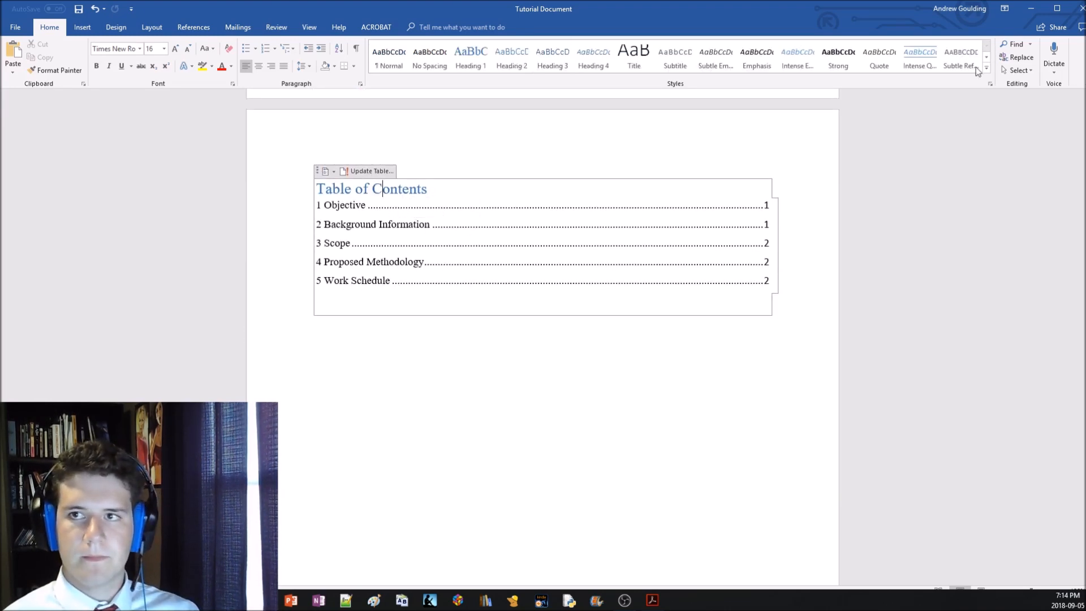
scroll(543, 258, "down", 8)
scroll(543, 253, "down", 4)
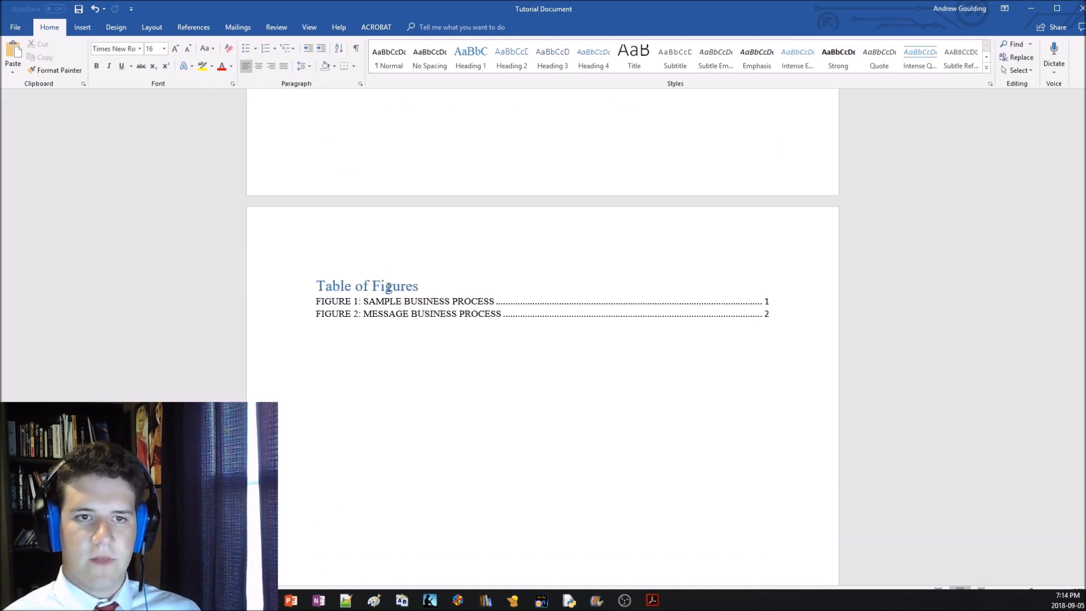
scroll(372, 401, "down", 5)
left_click(263, 599)
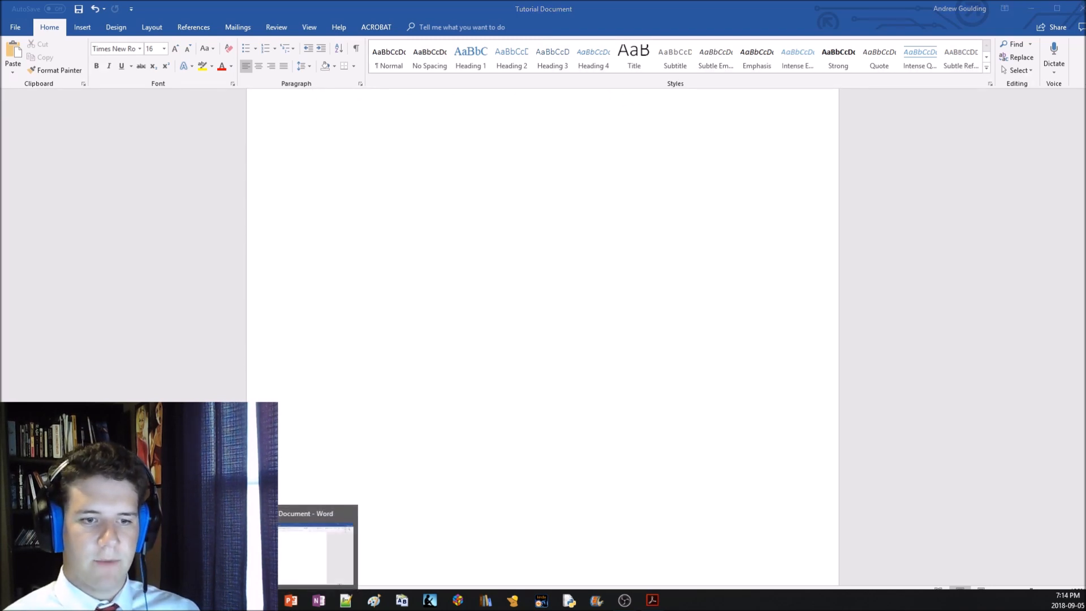
left_click(215, 548)
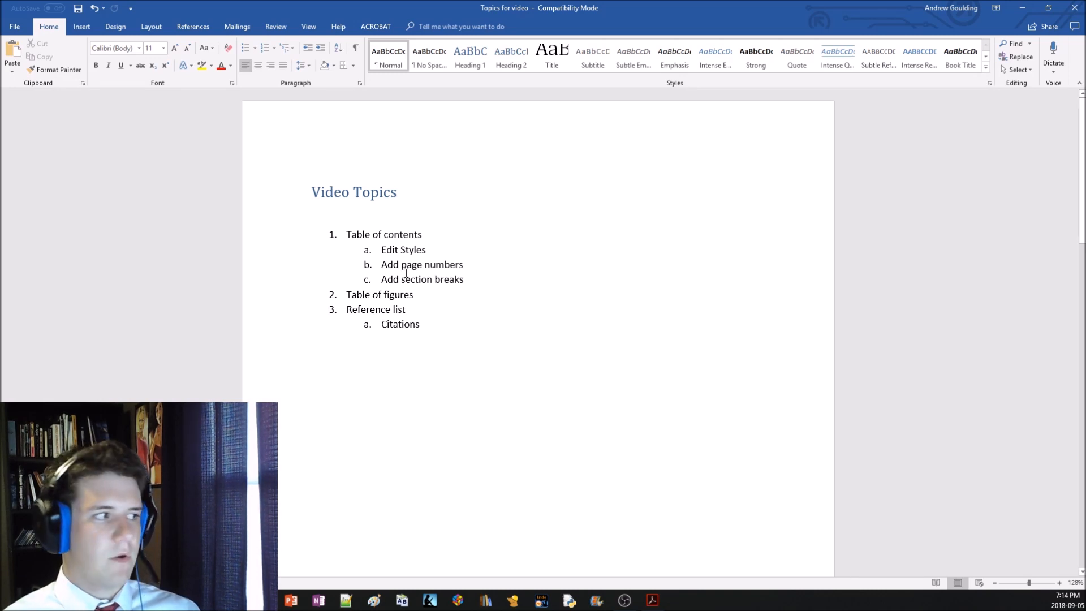
left_click(263, 599)
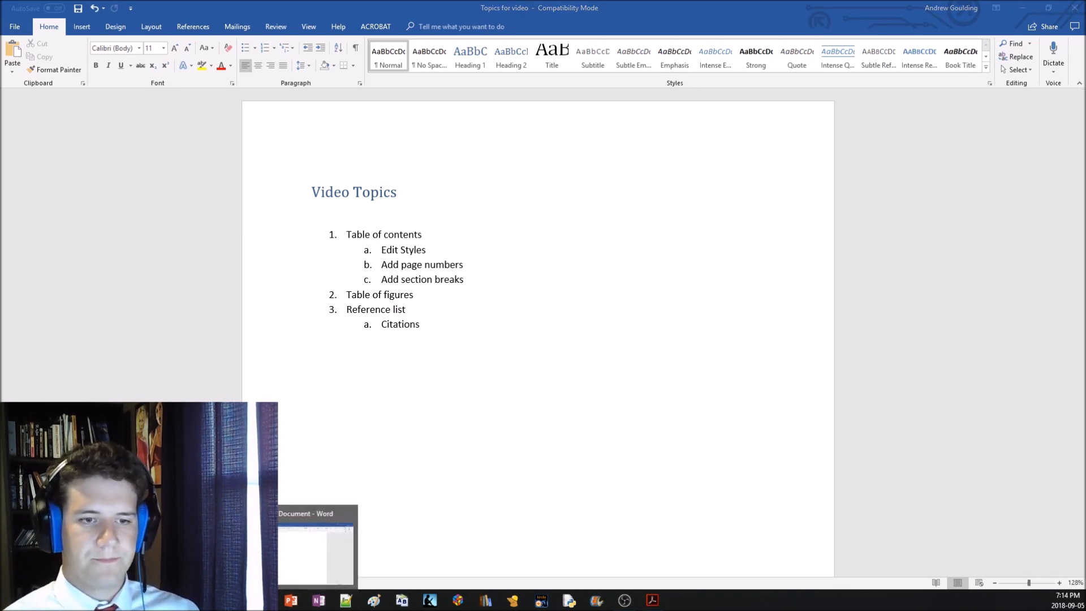
left_click(314, 548)
Place the insertion point right after the closing quotation mark of the quoted BPM definition in "2 Background Information"
scroll(447, 437, "down", 8)
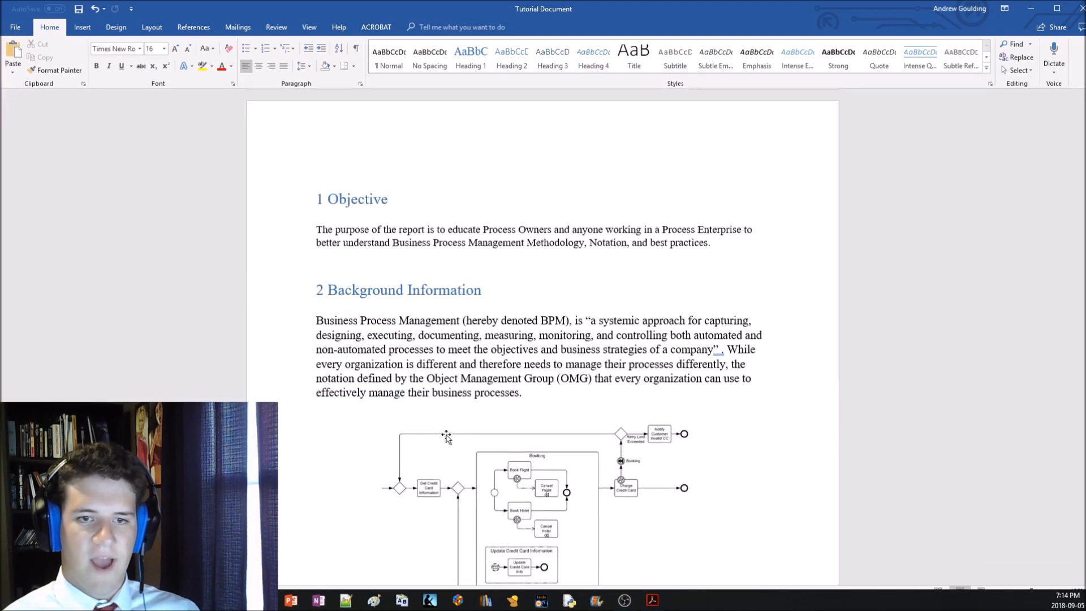
key("ctrl+z")
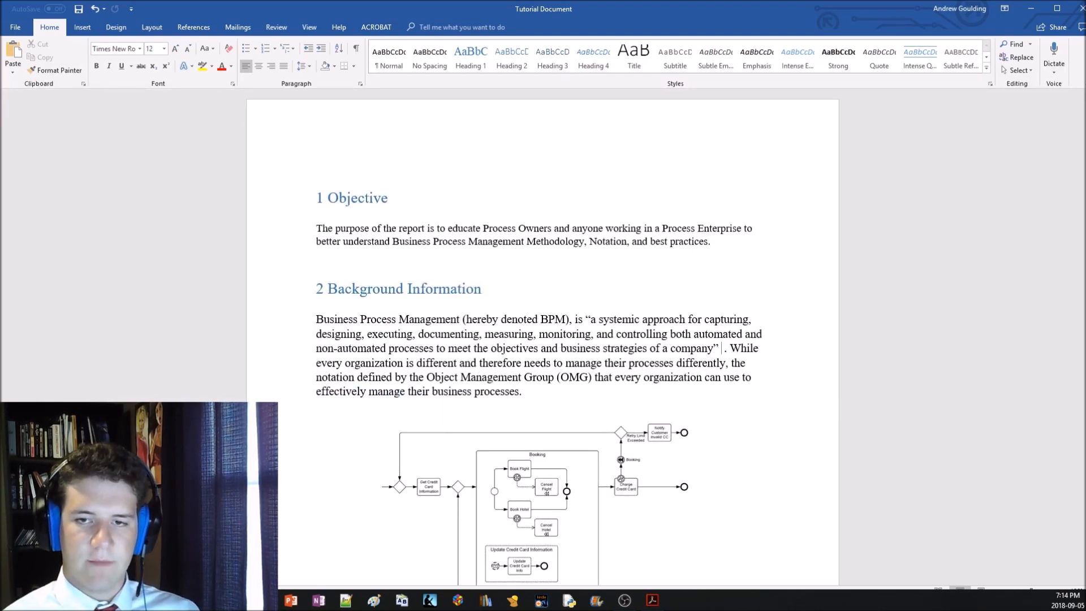
key("BackSpace")
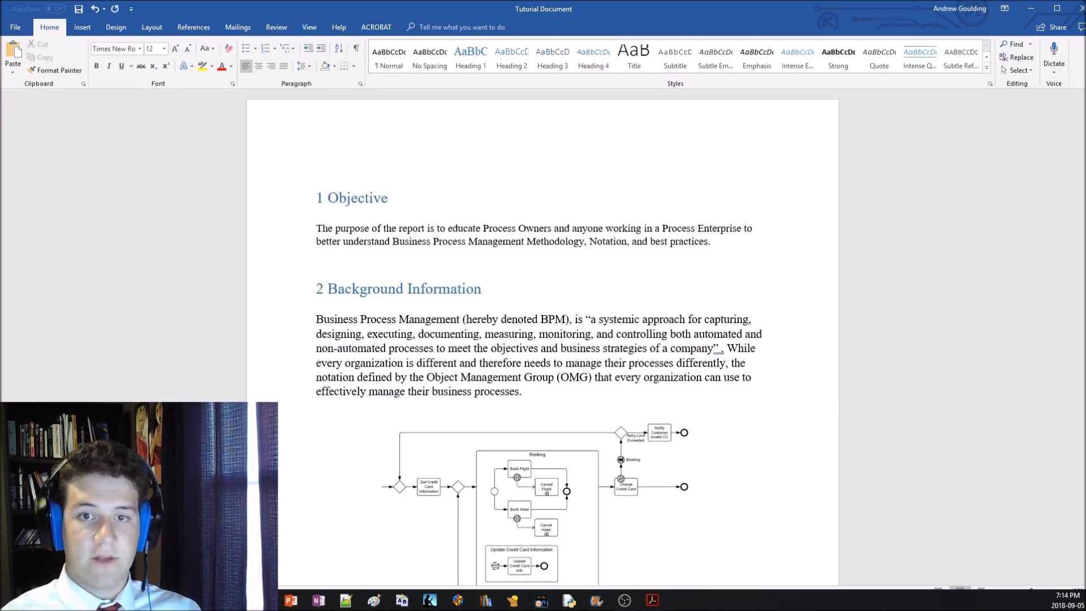
left_click_drag(592, 320, 706, 358)
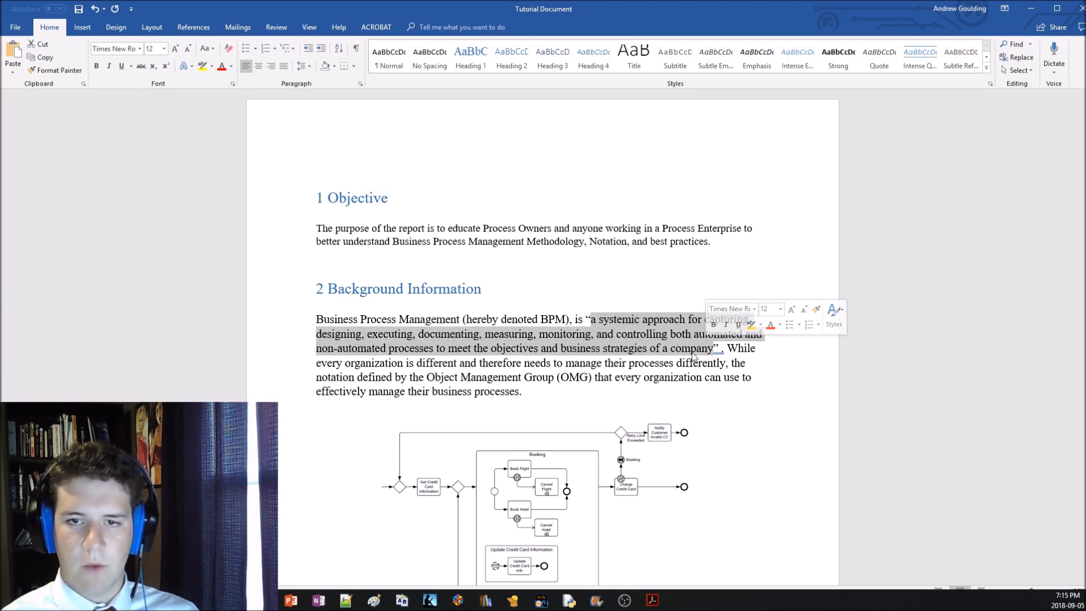
left_click(721, 348)
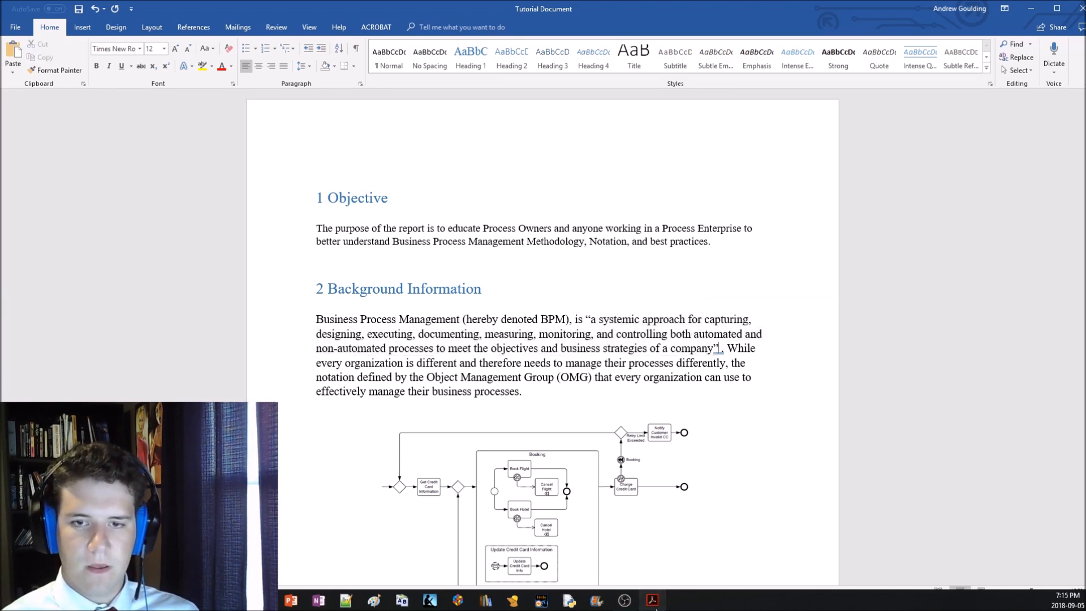
Switch to Adobe Acrobat to view the Real-Life BPMN book as the quotation's source, and return to the Word report
left_click(652, 599)
scroll(682, 359, "down", 5)
scroll(682, 359, "up", 5)
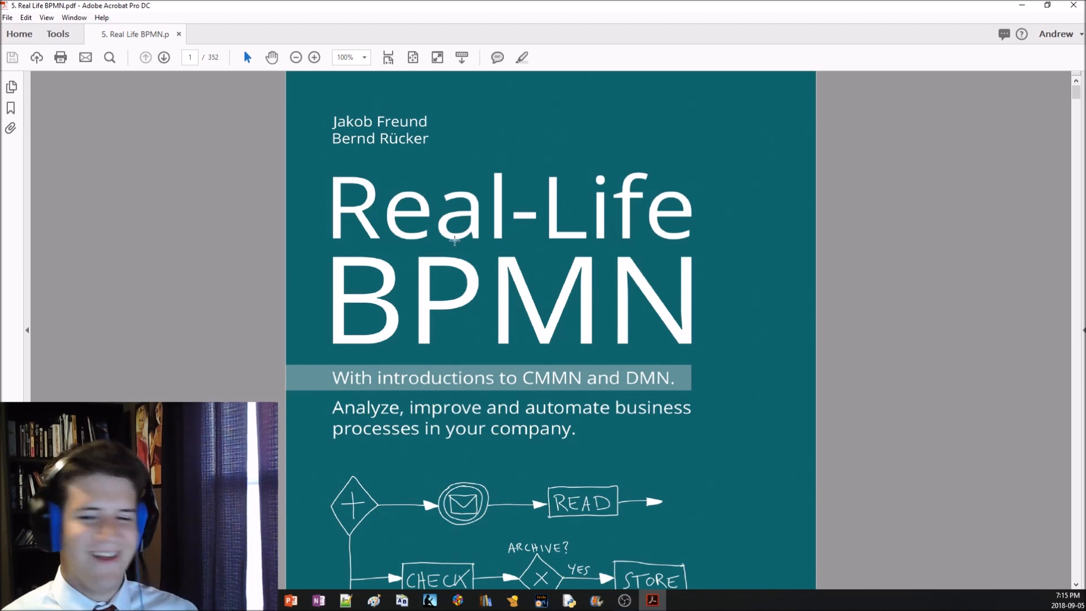
left_click(283, 571)
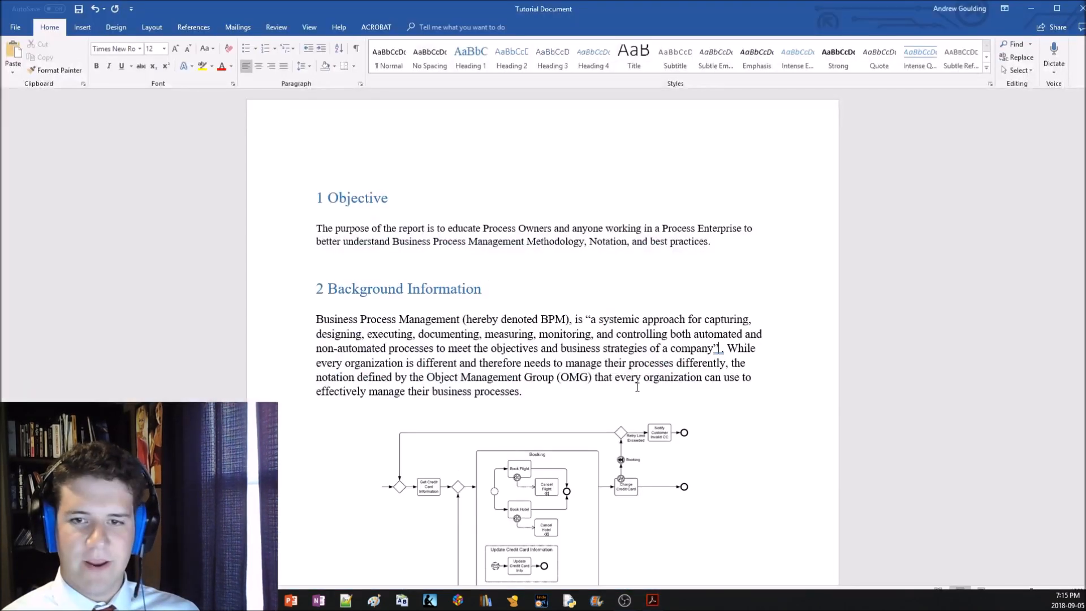
Open the Source Manager and delete the placeholder source from the master list
left_click(188, 32)
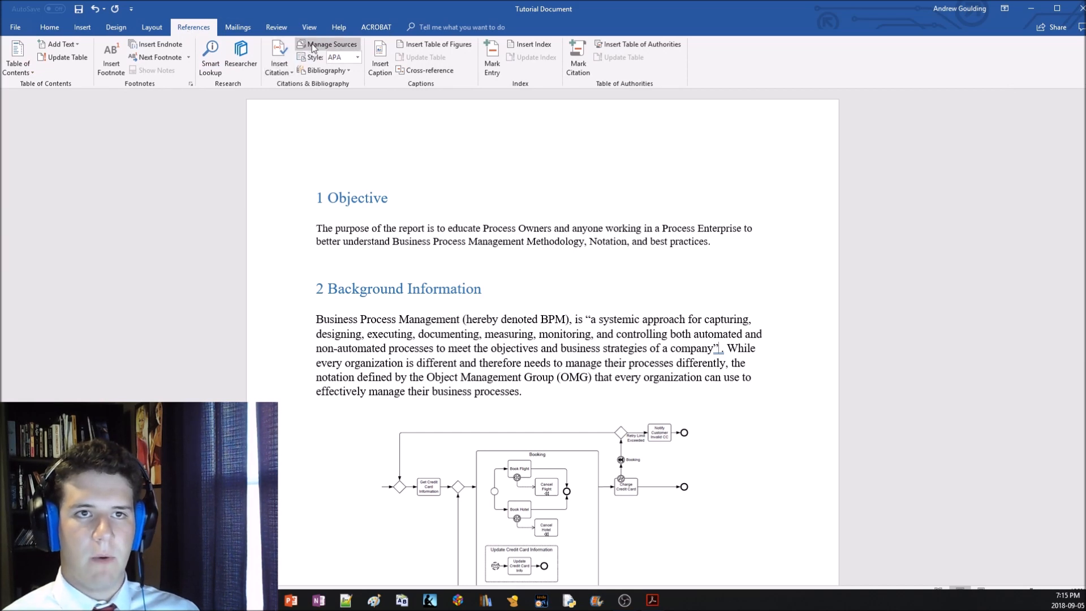
left_click(49, 27)
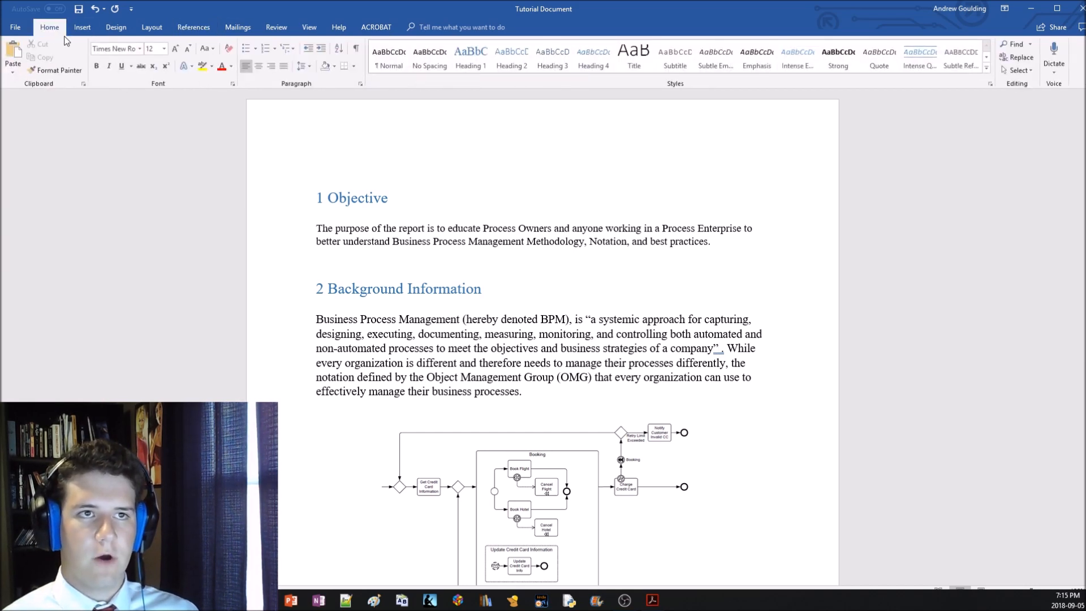
left_click(194, 27)
left_click(322, 45)
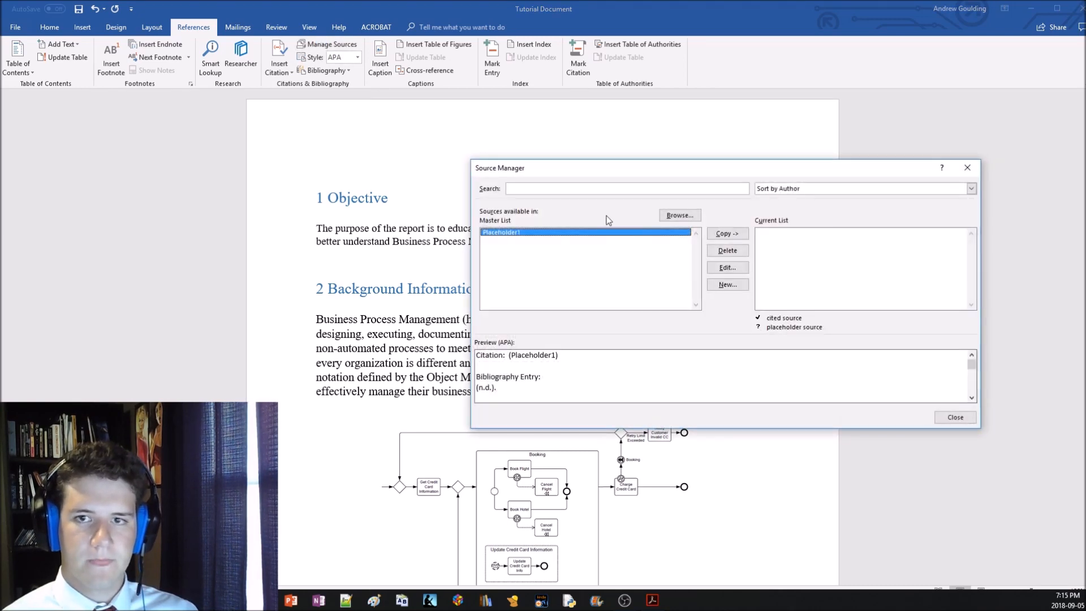
left_click(730, 249)
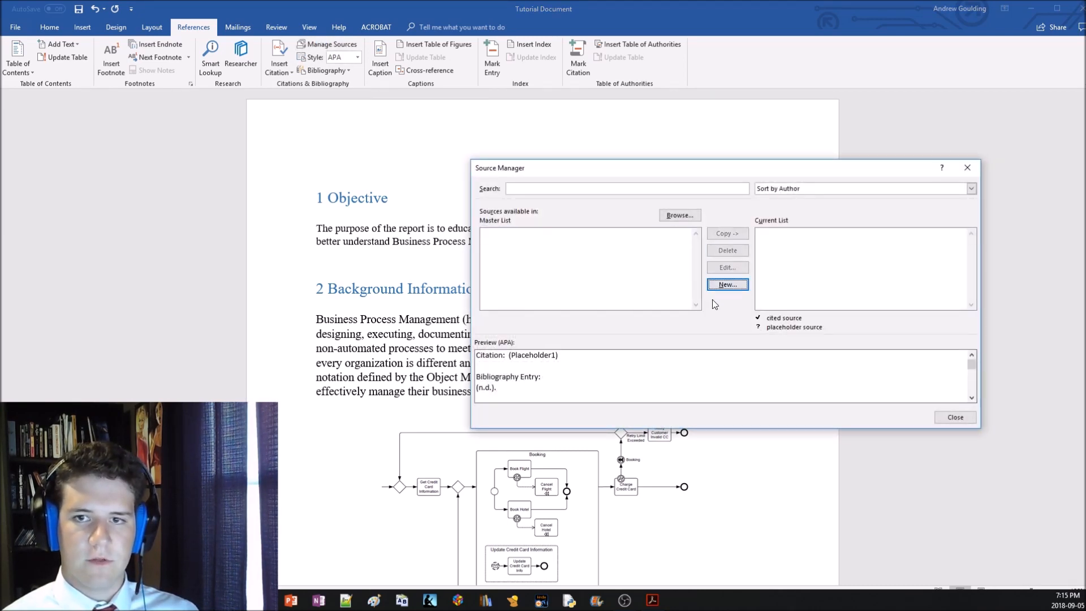
Create a new Book Section source with all bibliography fields left blank, and close the Source Manager
left_click_drag(720, 170, 368, 124)
left_click(374, 236)
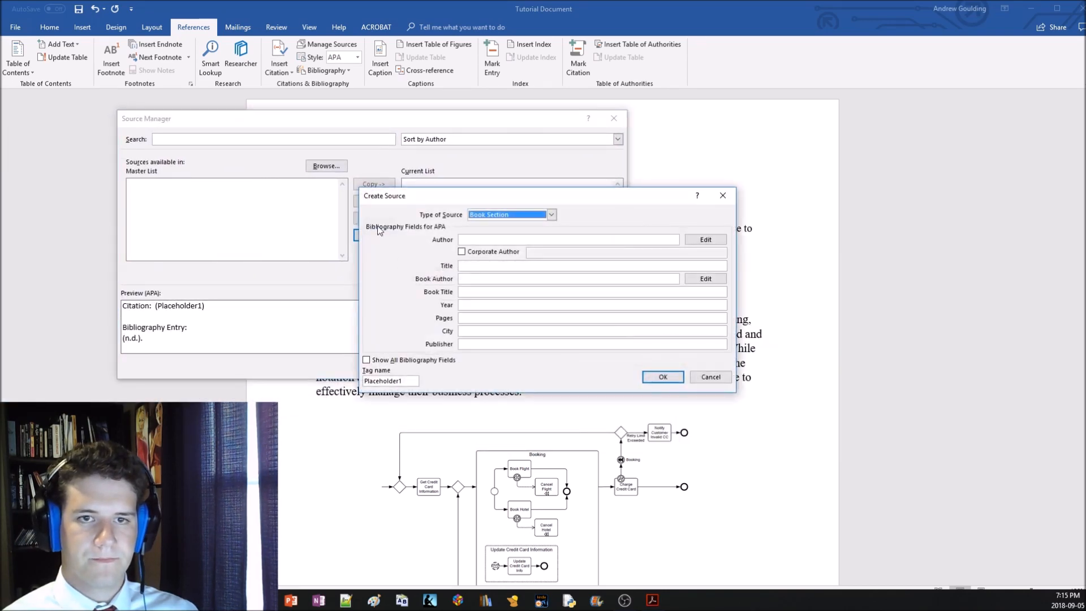
mouse_move(235, 600)
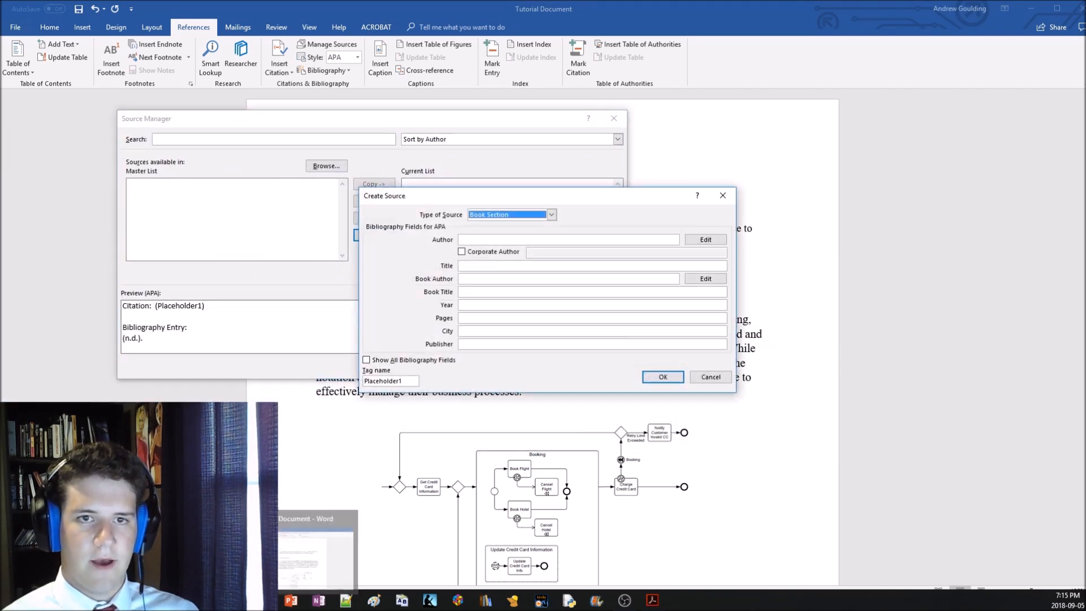
left_click(507, 216)
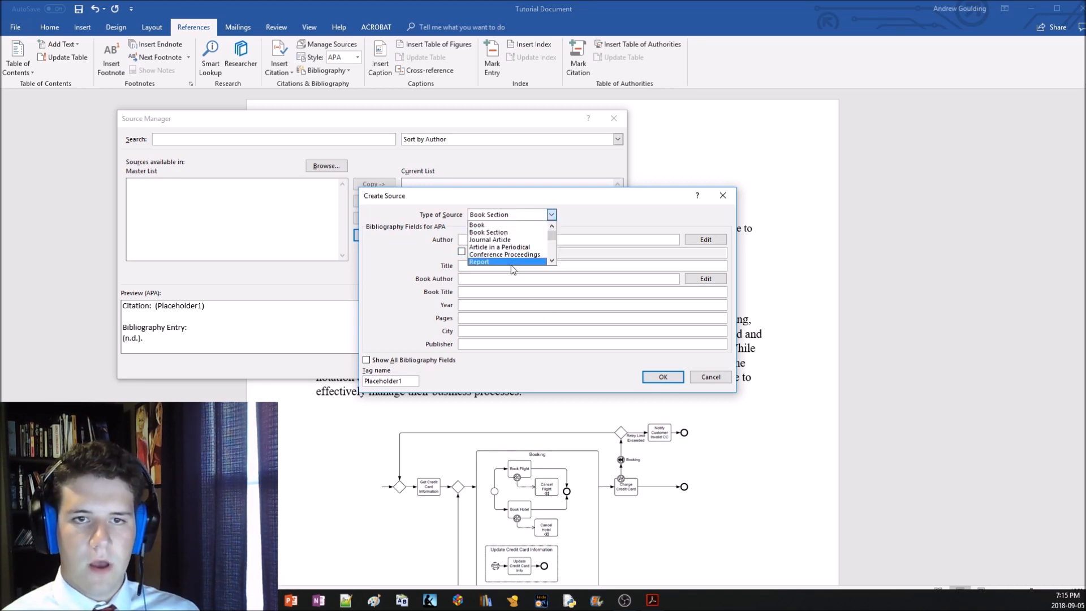
scroll(499, 247, "down", 2)
scroll(501, 249, "down", 2)
scroll(502, 258, "up", 2)
scroll(502, 257, "up", 2)
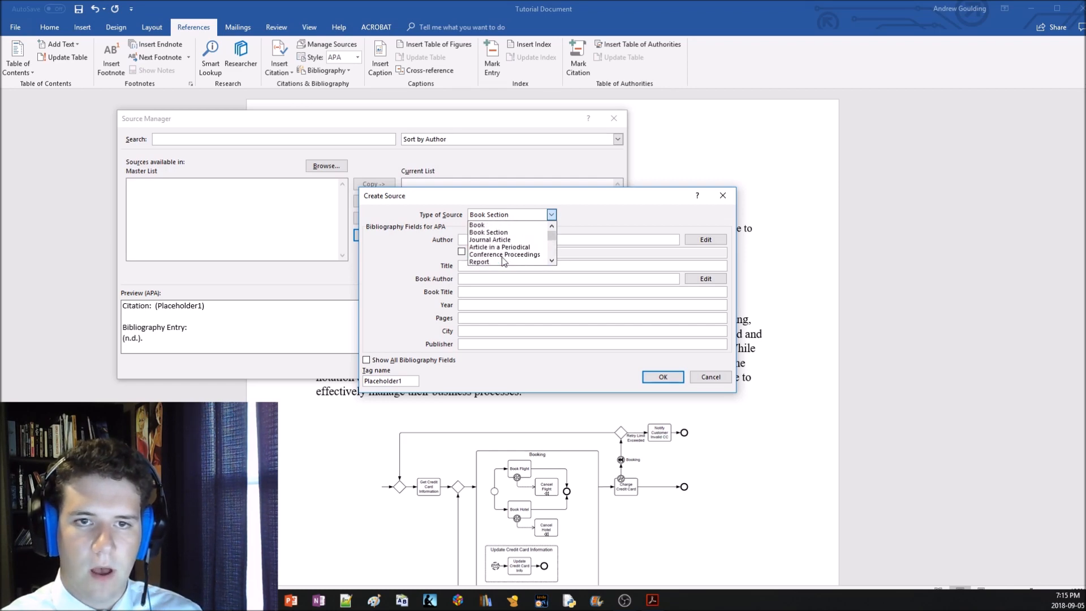
left_click(501, 232)
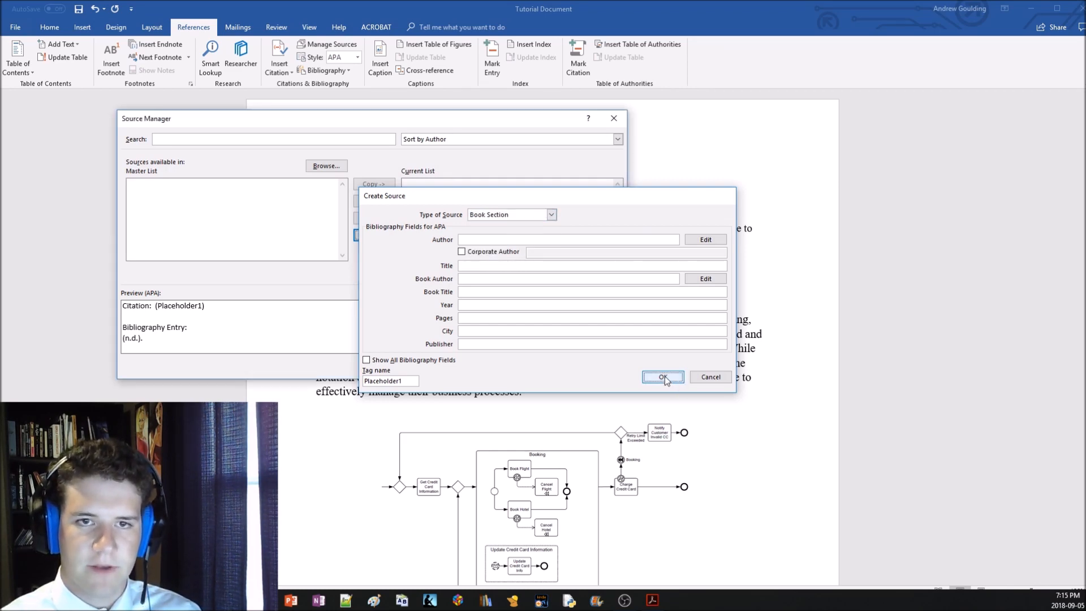
left_click(662, 377)
left_click(600, 371)
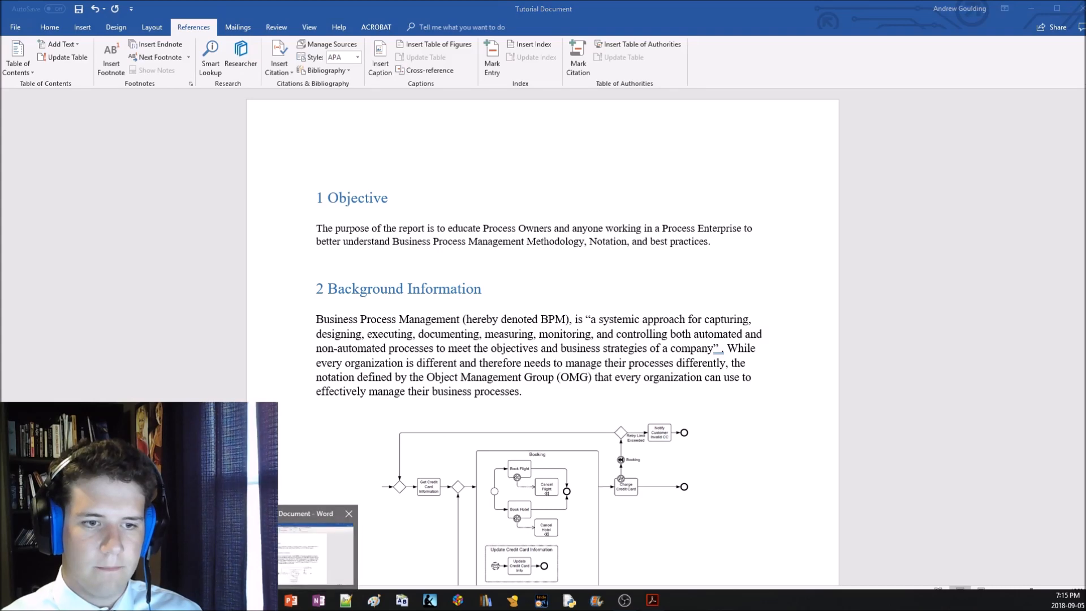
left_click(271, 549)
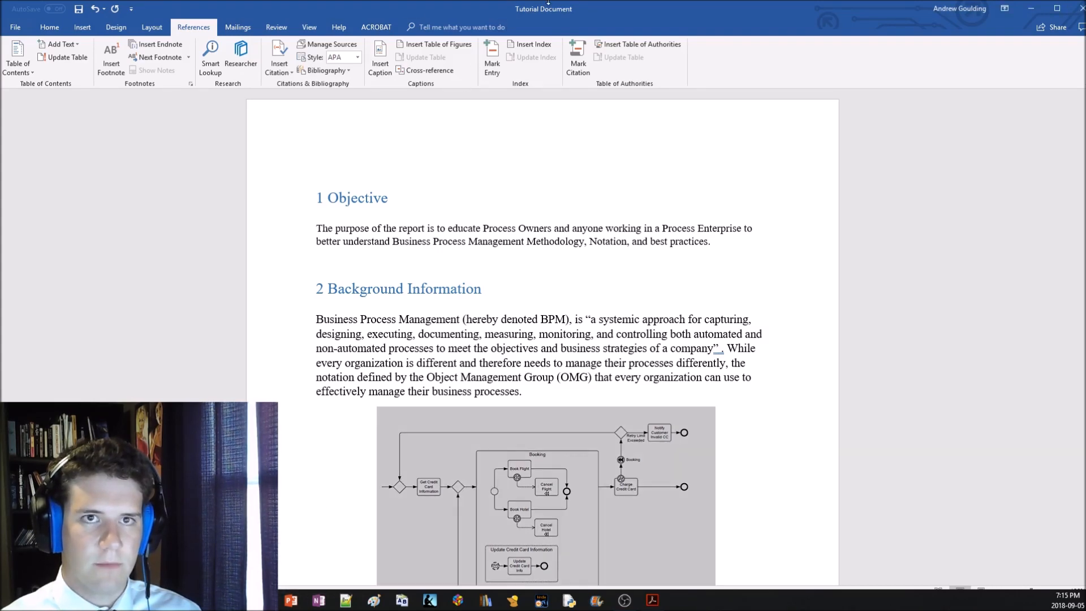
left_click(314, 547)
left_click_drag(579, 5, 0, 321)
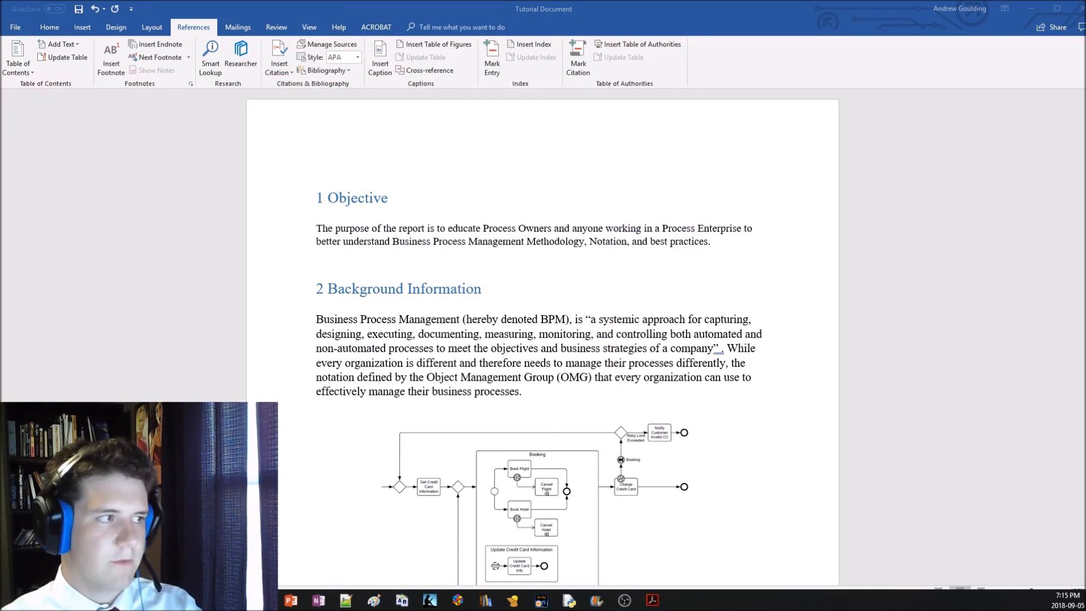
left_click(469, 320)
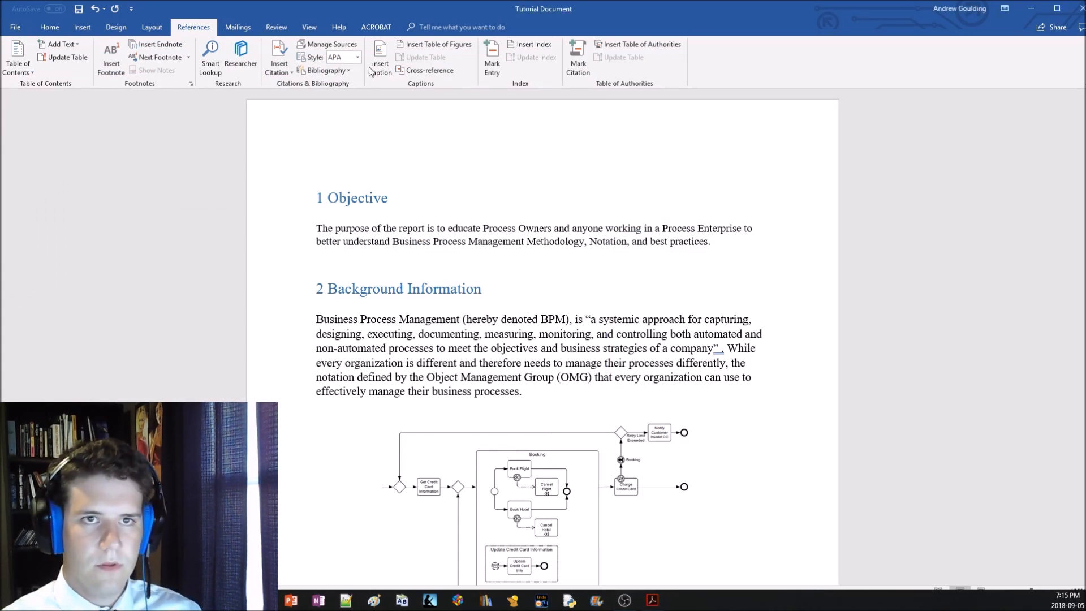
Reopen the Source Manager and remove the blank placeholder source from the master list
left_click(328, 44)
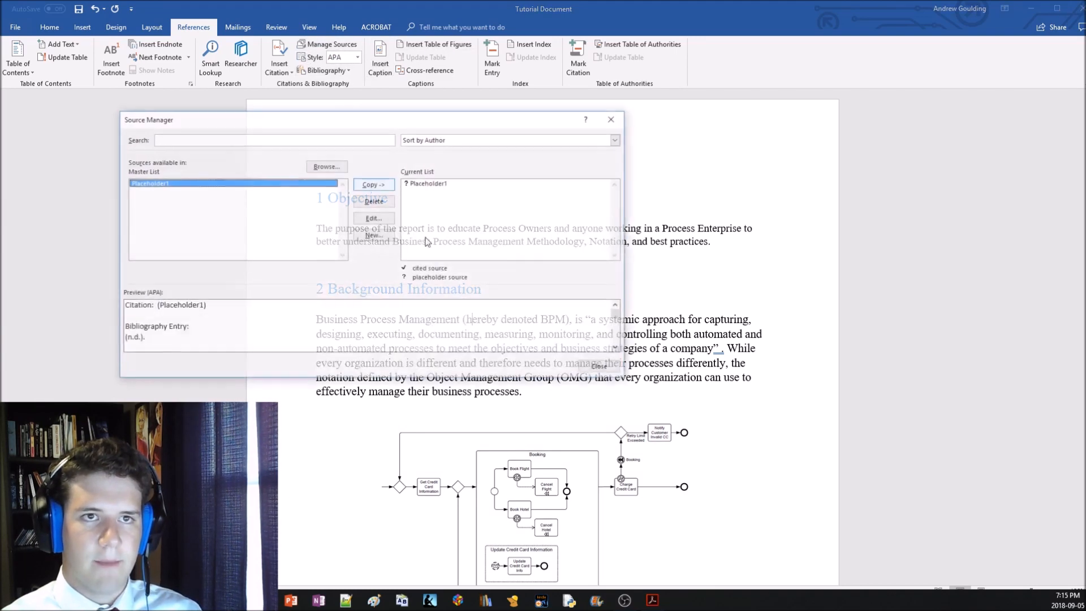
left_click(374, 203)
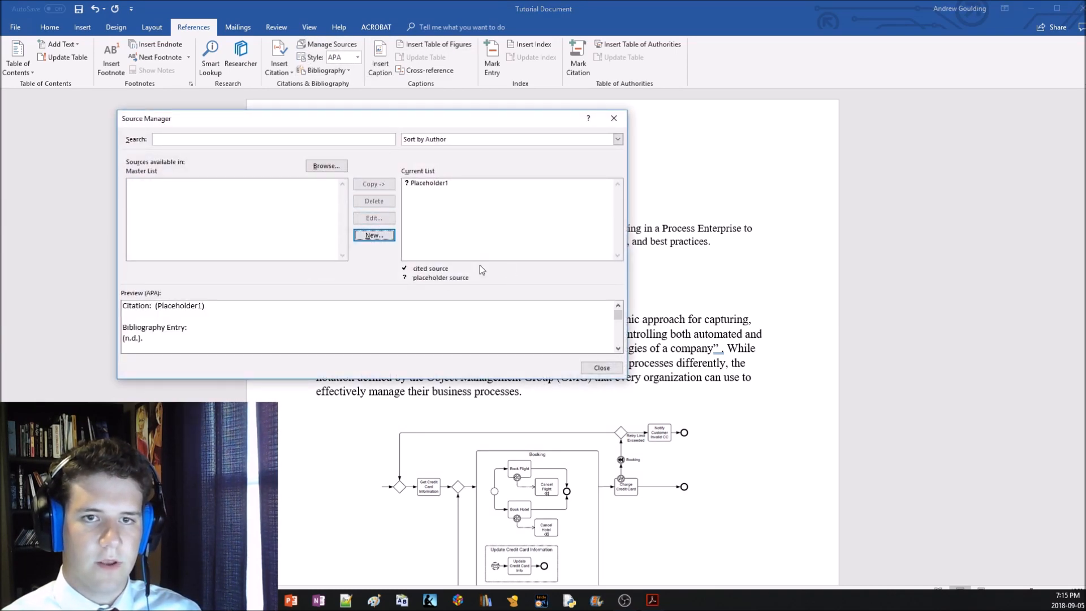
left_click(371, 236)
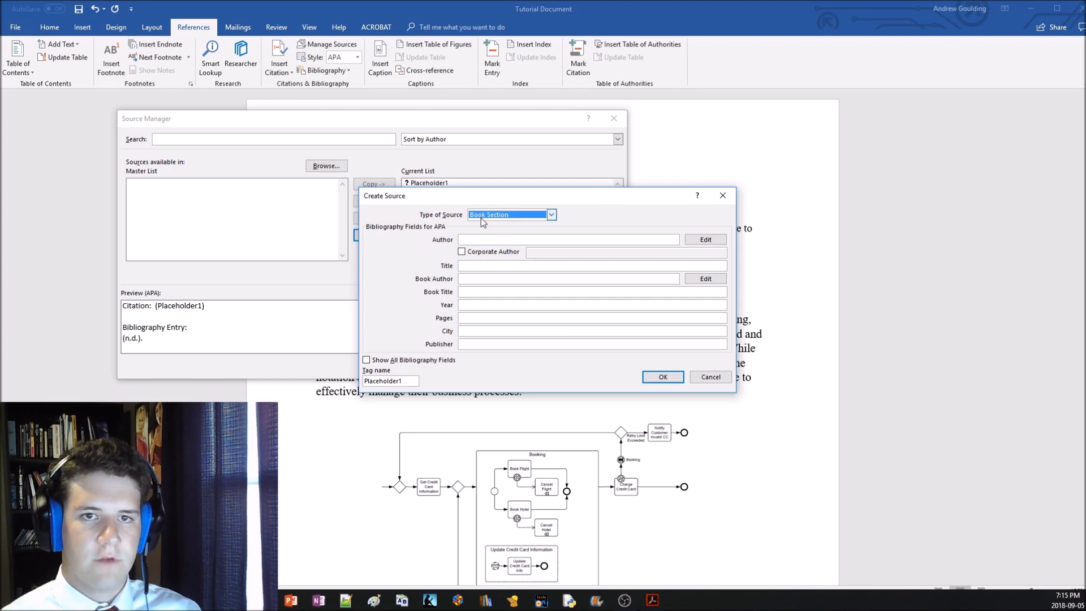
left_click(506, 215)
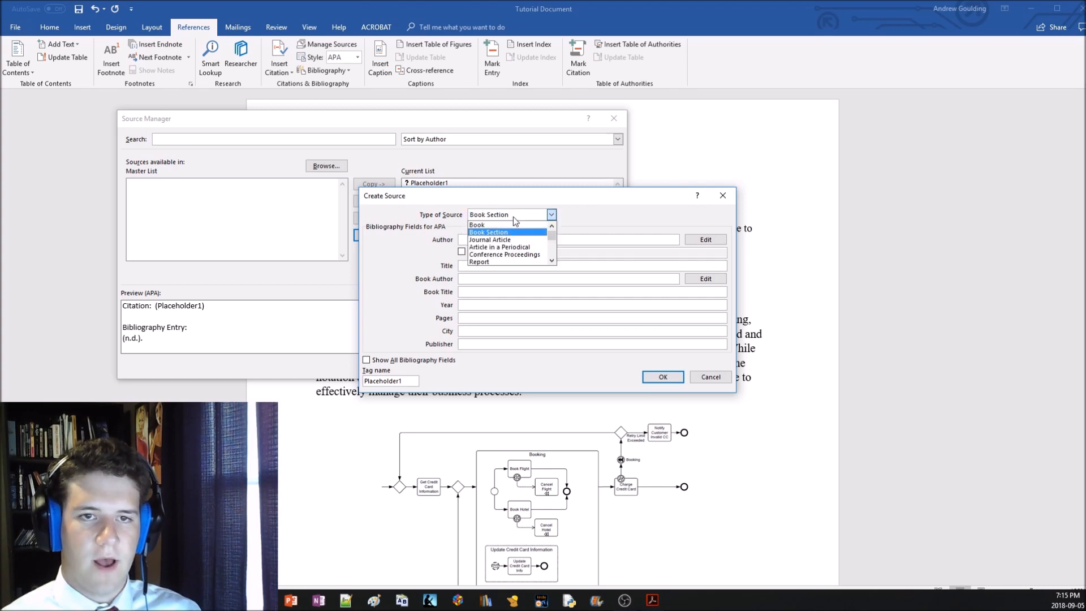
left_click(507, 231)
left_click(496, 238)
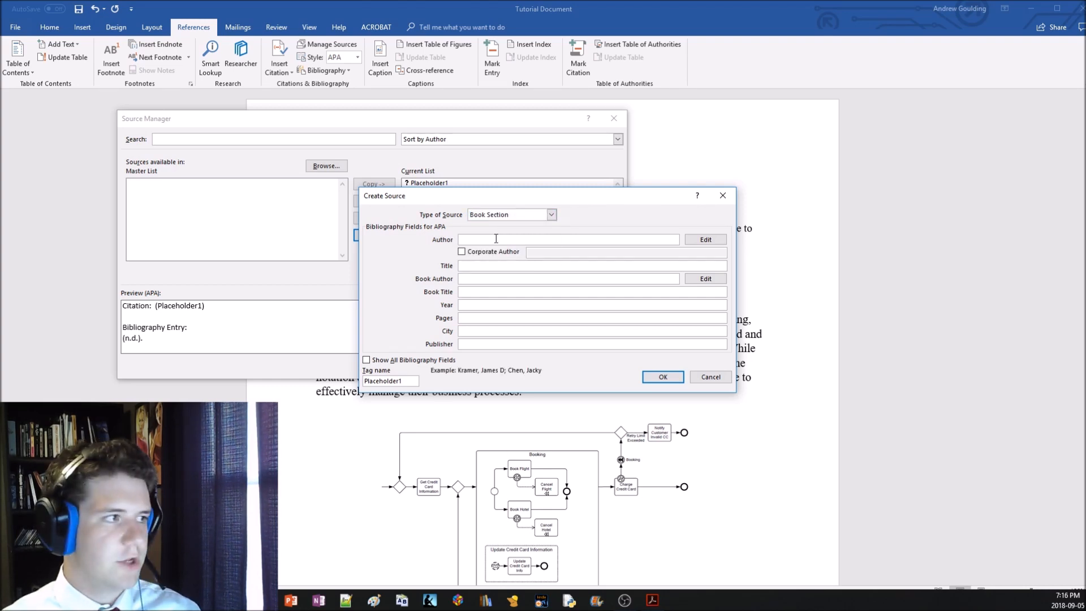
left_click(706, 242)
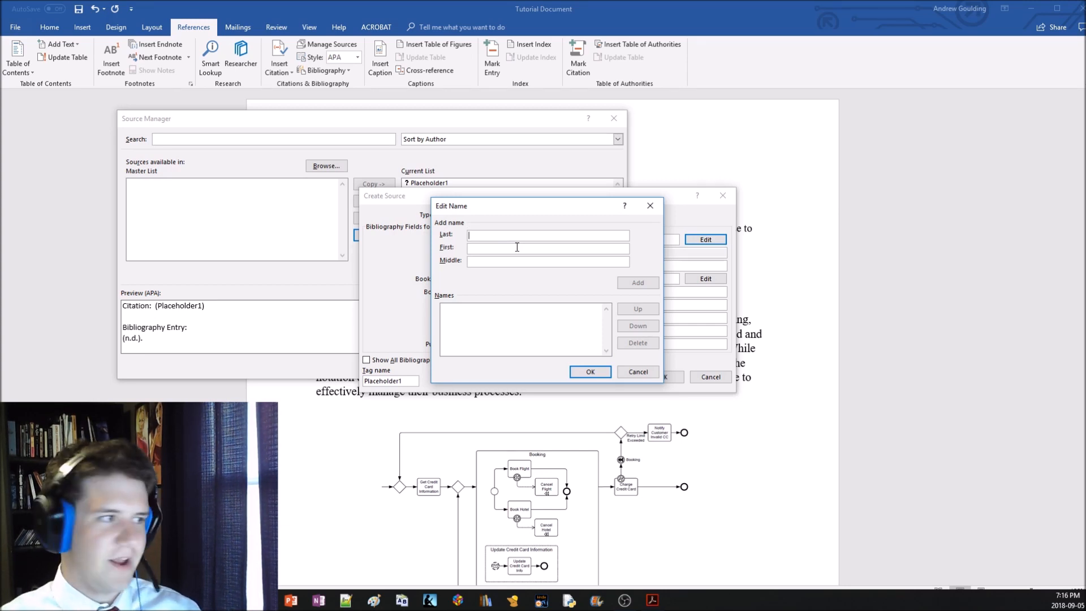
type("Freund")
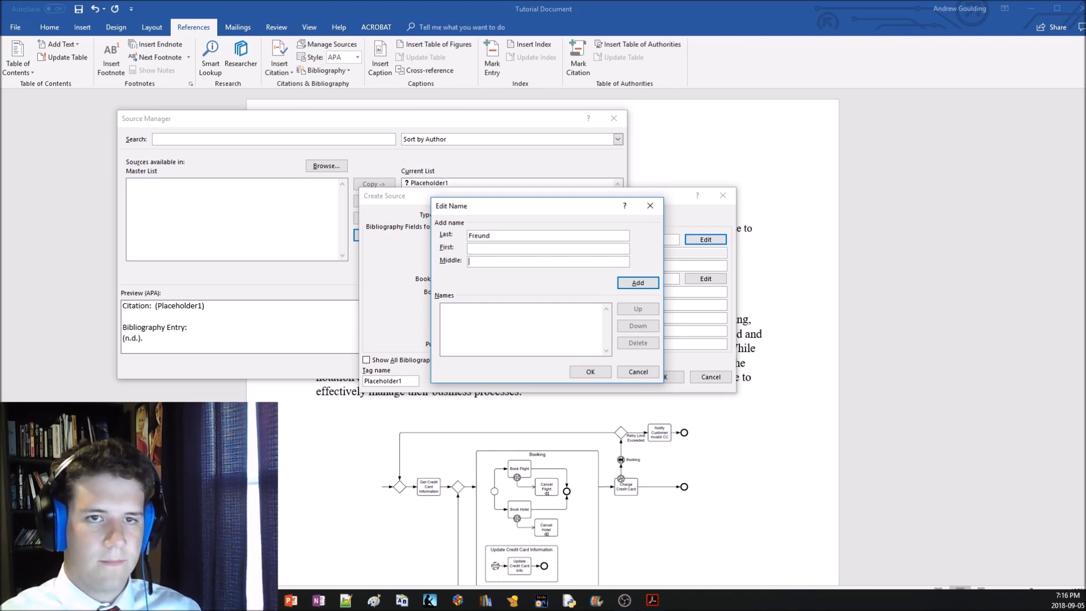
left_click(534, 248)
type("Jakob")
left_click(627, 283)
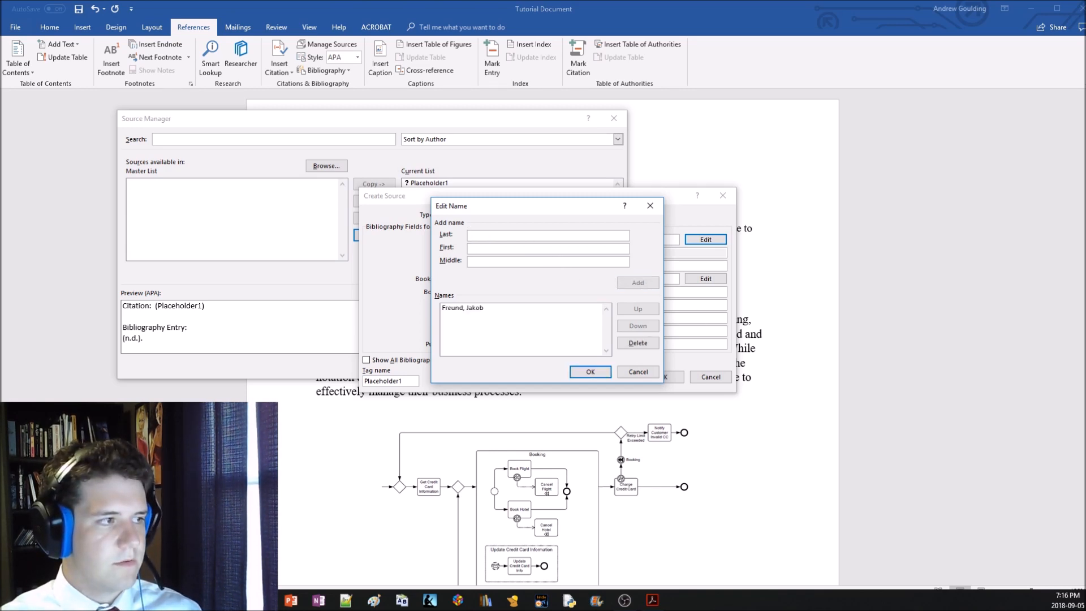
left_click(637, 372)
left_click(701, 378)
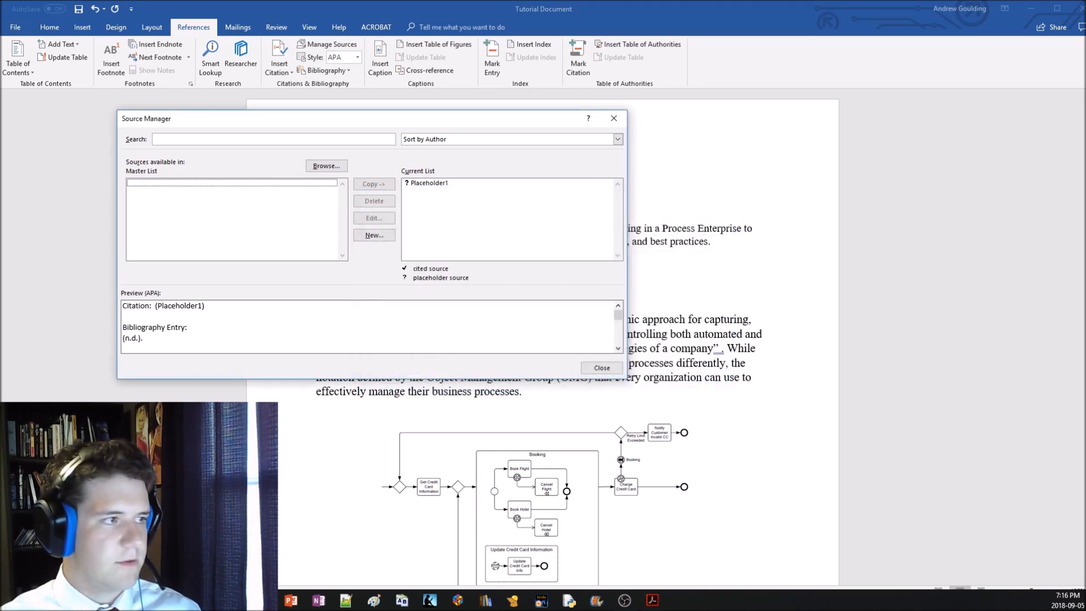
left_click(601, 367)
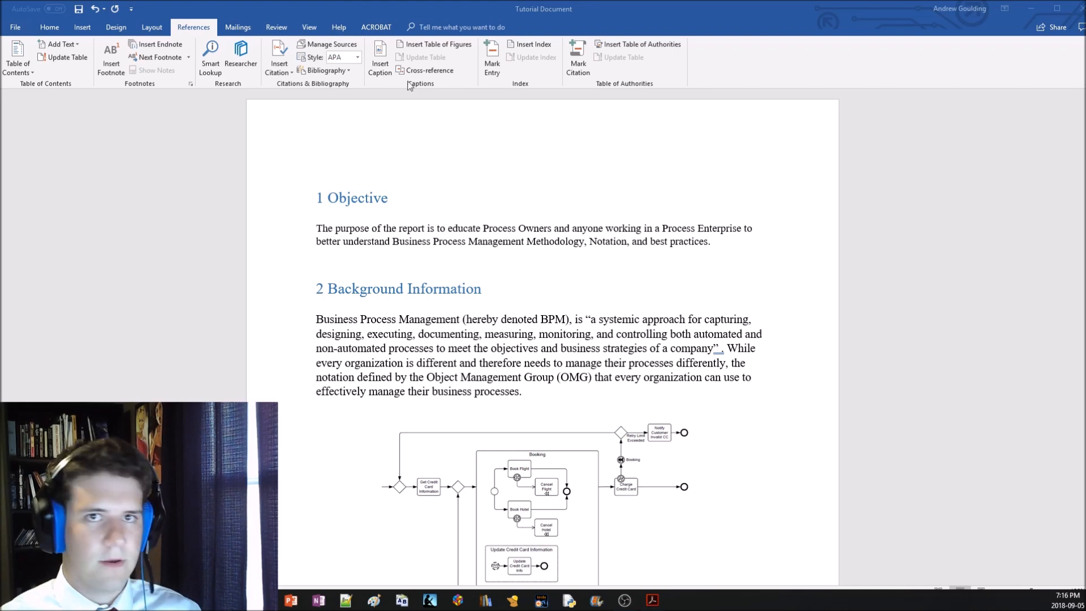
Delete the remaining placeholder source from the report's current source list
left_click(437, 49)
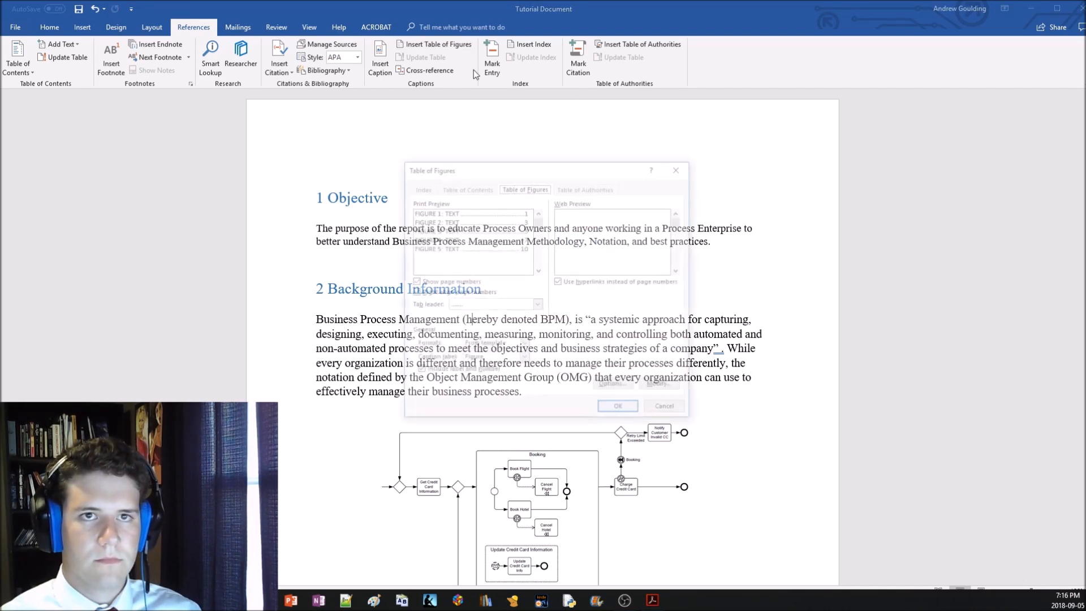
key("Escape")
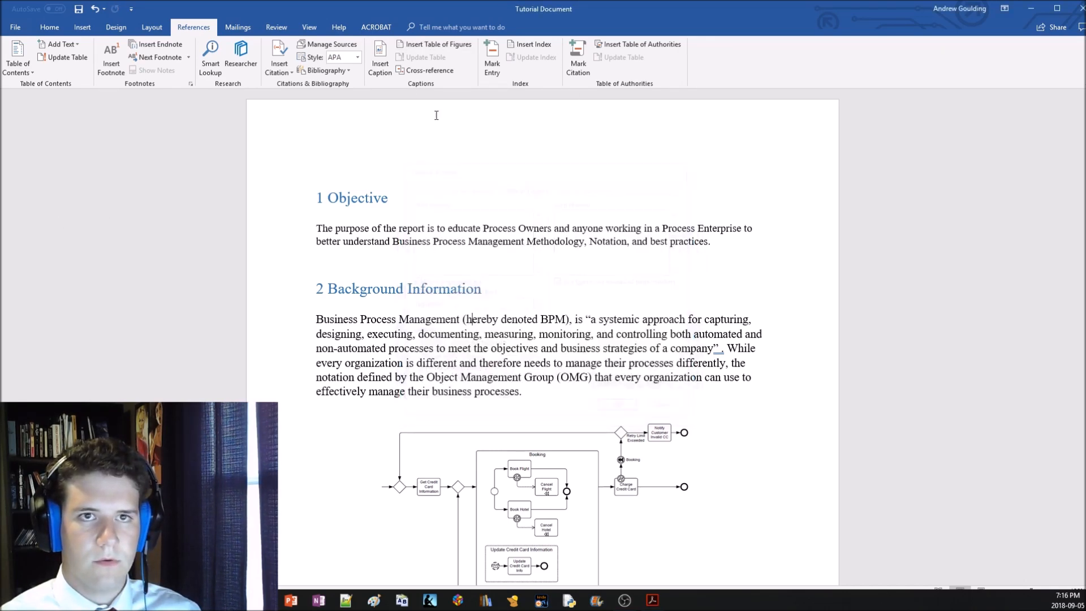
left_click(326, 44)
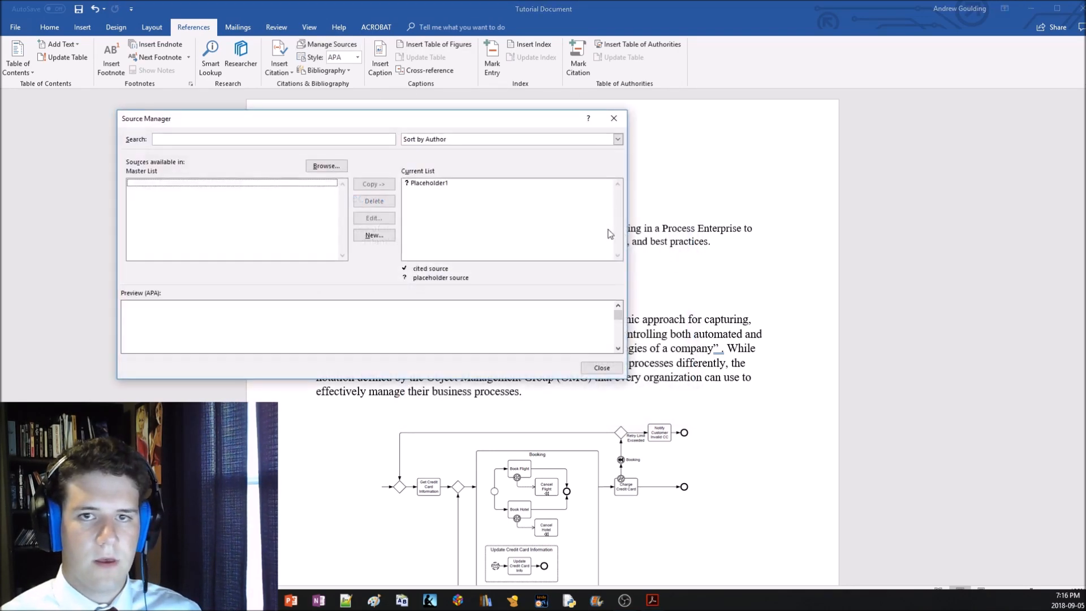
left_click(448, 185)
left_click(379, 204)
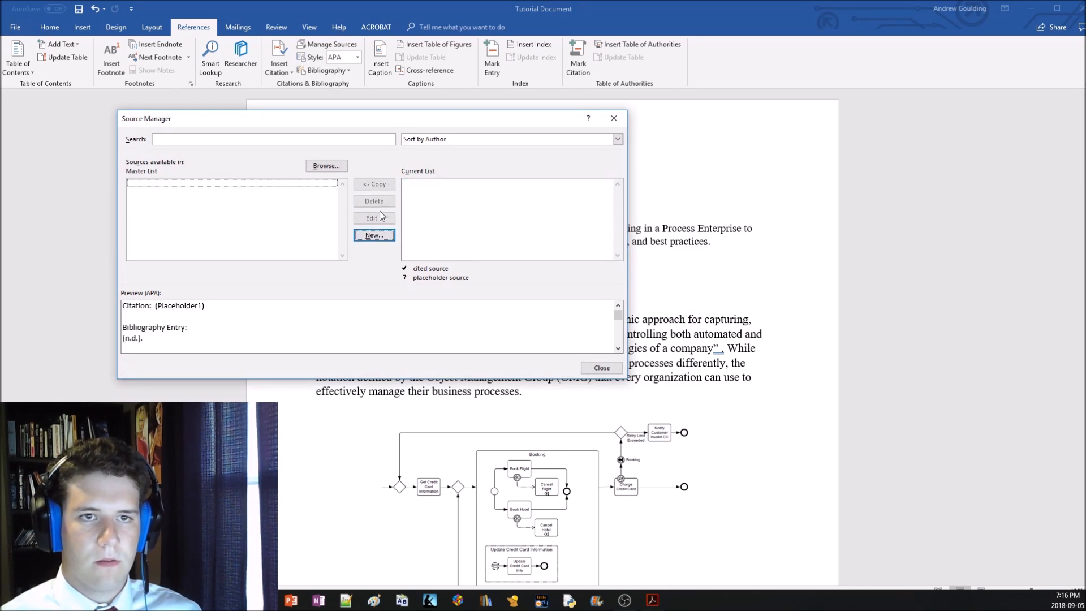
Start a new Book Section source and add the first author's last and first name to its author list
left_click(379, 235)
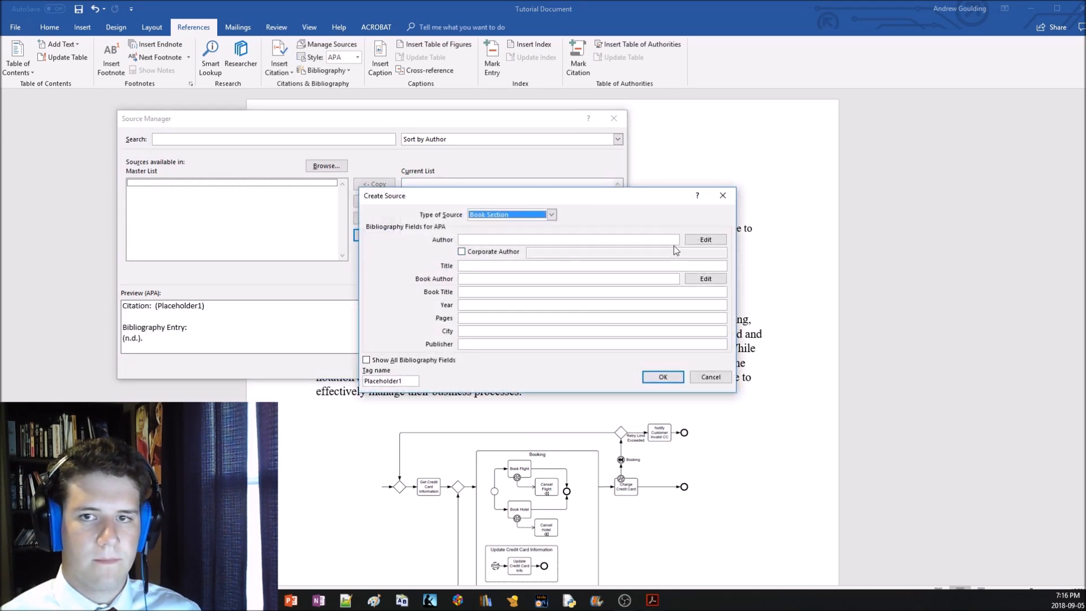
left_click(704, 240)
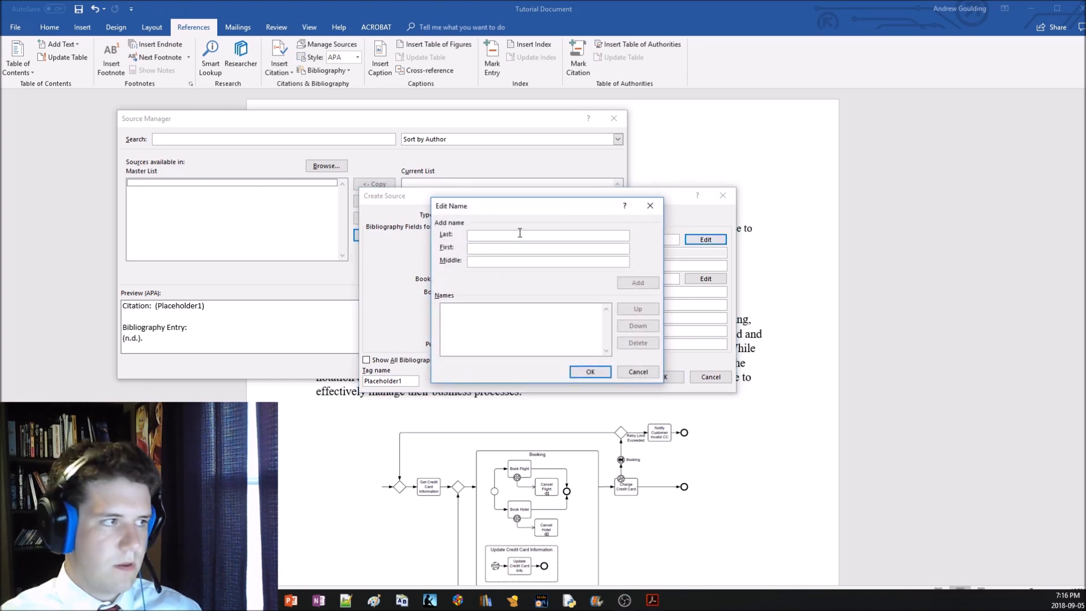
type("Ja")
key("BackSpace")
type("Freund")
key("Tab")
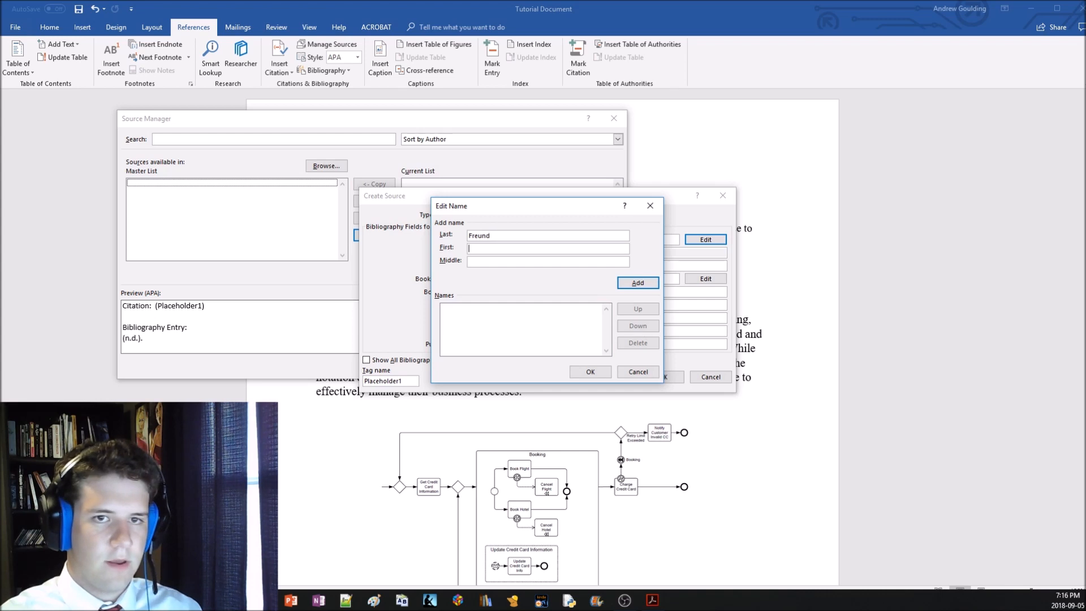
type("Jakob")
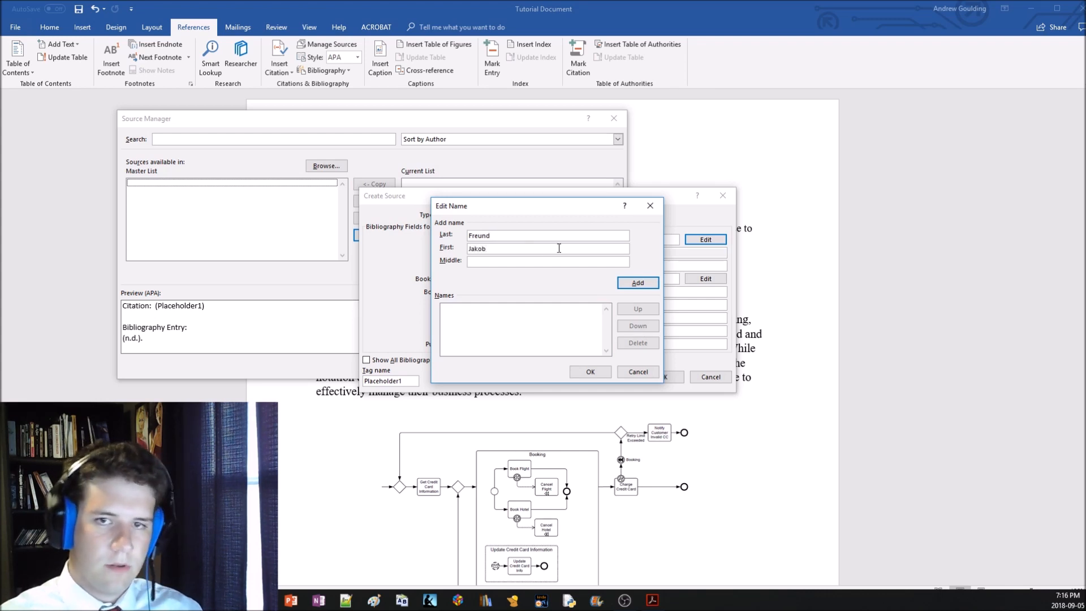
key("Return")
Add the second author with the last and first names in separate fields, and confirm the source's author list
right_click(500, 235)
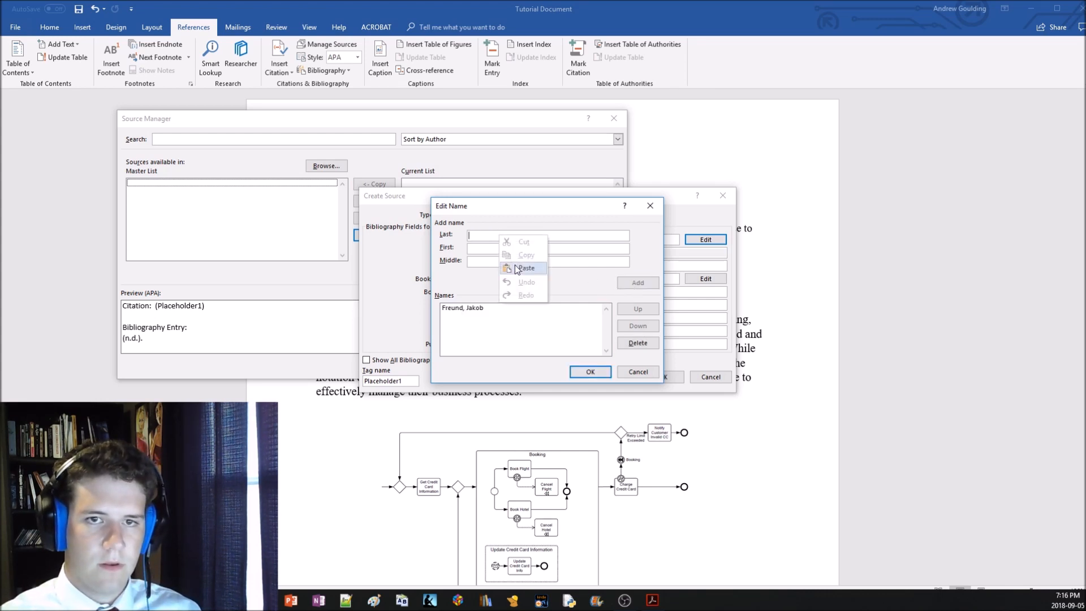
left_click(520, 281)
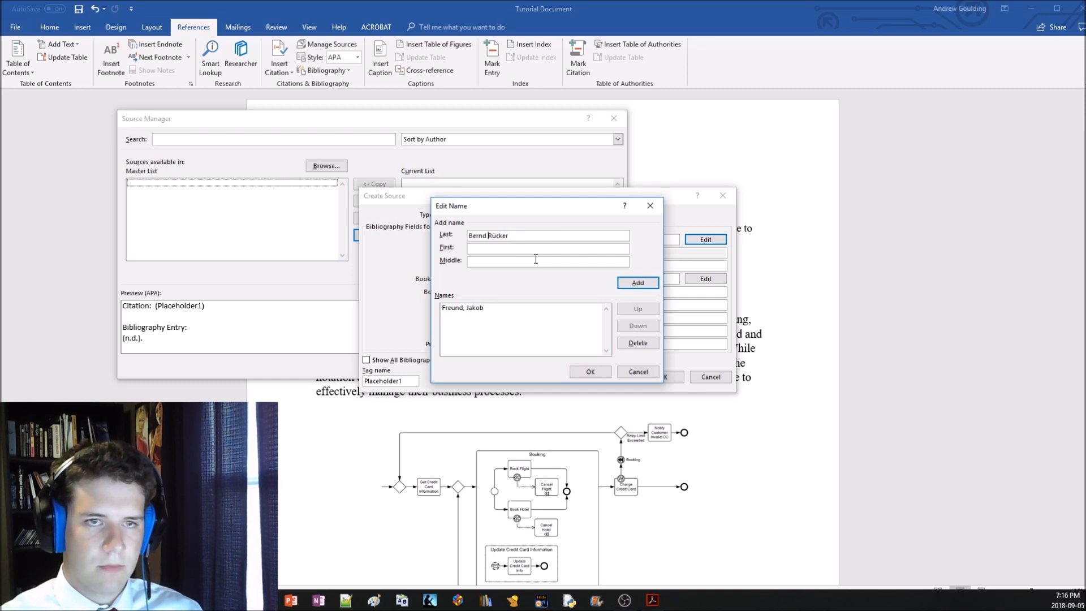
key("shift+Left")
key("shift+Left")
key("shift+Left")
key("shift+Left")
key("shift+Left")
key("shift+Left")
key("ctrl+c")
key("BackSpace")
key("Tab")
key("ctrl+v")
left_click(638, 283)
left_click(590, 371)
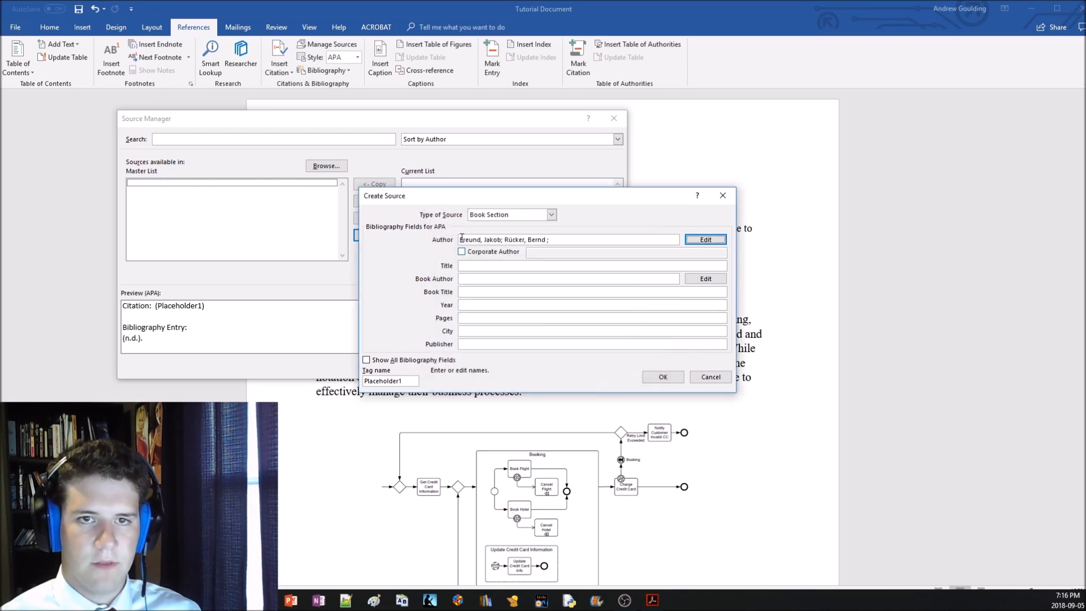
Move the second author ahead of the first in the source's author list and confirm the order
left_click(696, 240)
left_click(507, 315)
left_click(635, 311)
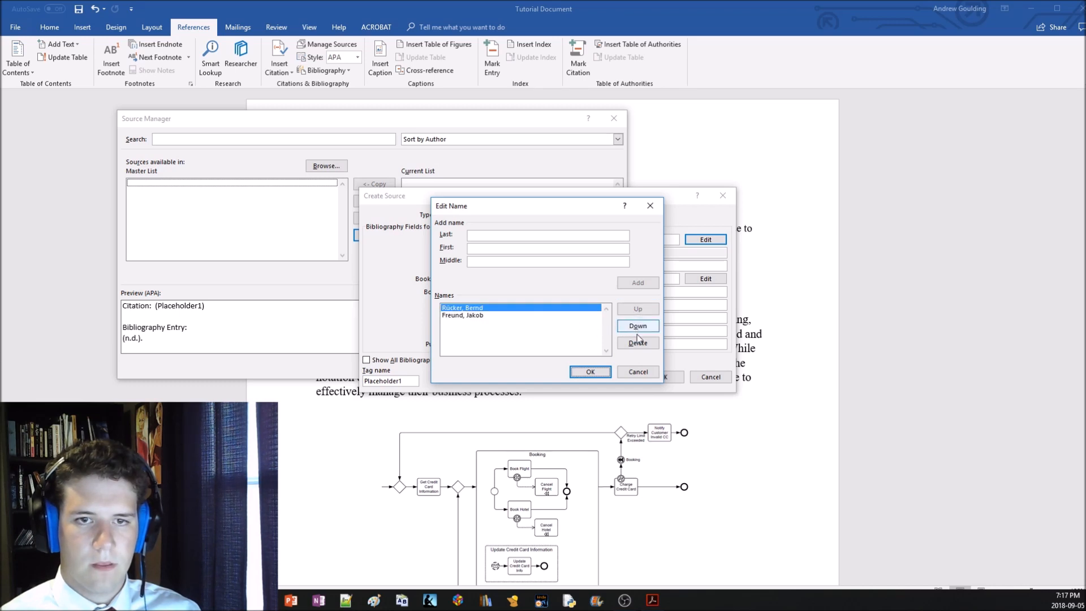
left_click(582, 375)
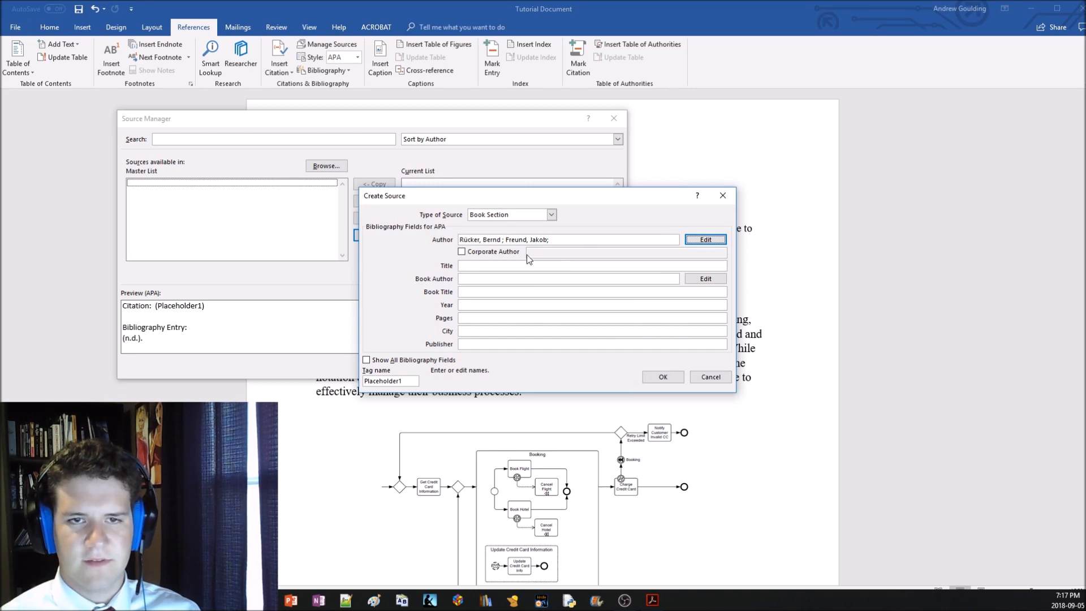
Move the author at the head of the source's author list down one place to restore the original order
left_click(706, 240)
left_click(504, 309)
left_click(637, 326)
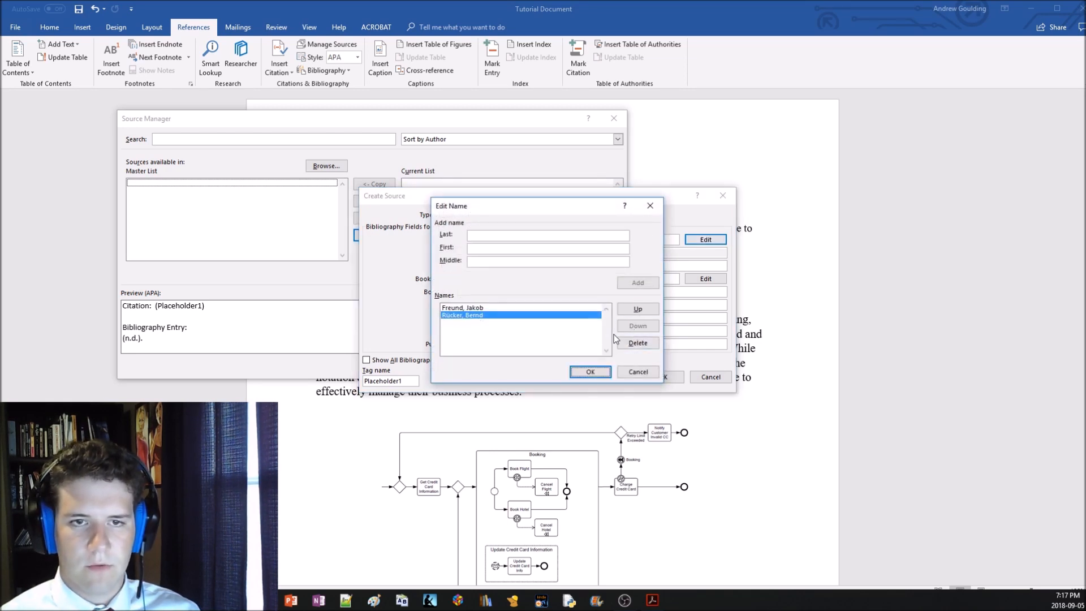
left_click(592, 372)
left_click(528, 242)
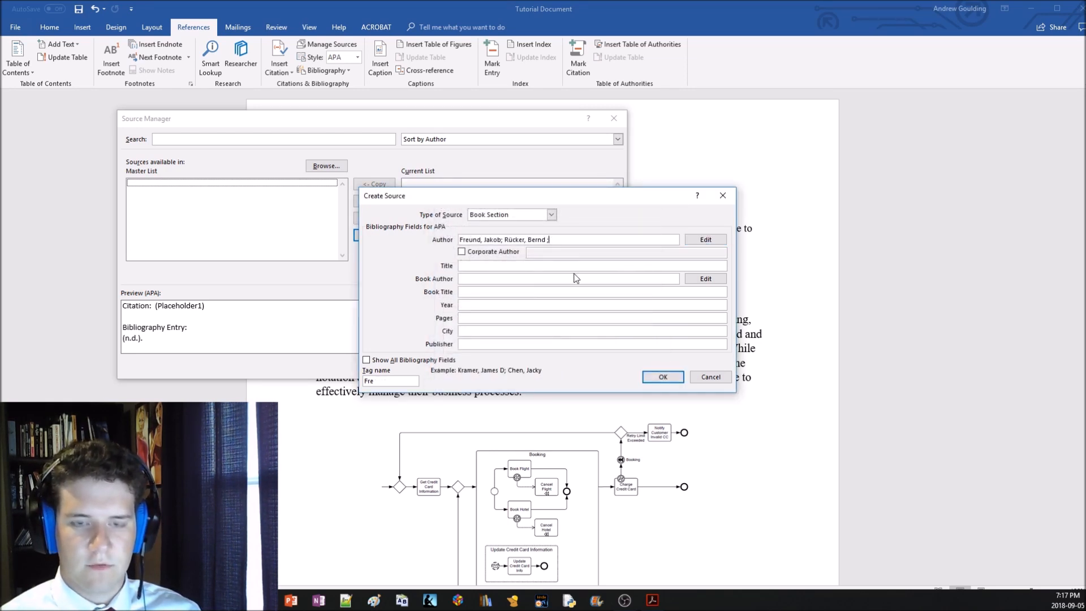
Enter "Real life BPMN" as the title of the book section
left_click(483, 266)
type("Re")
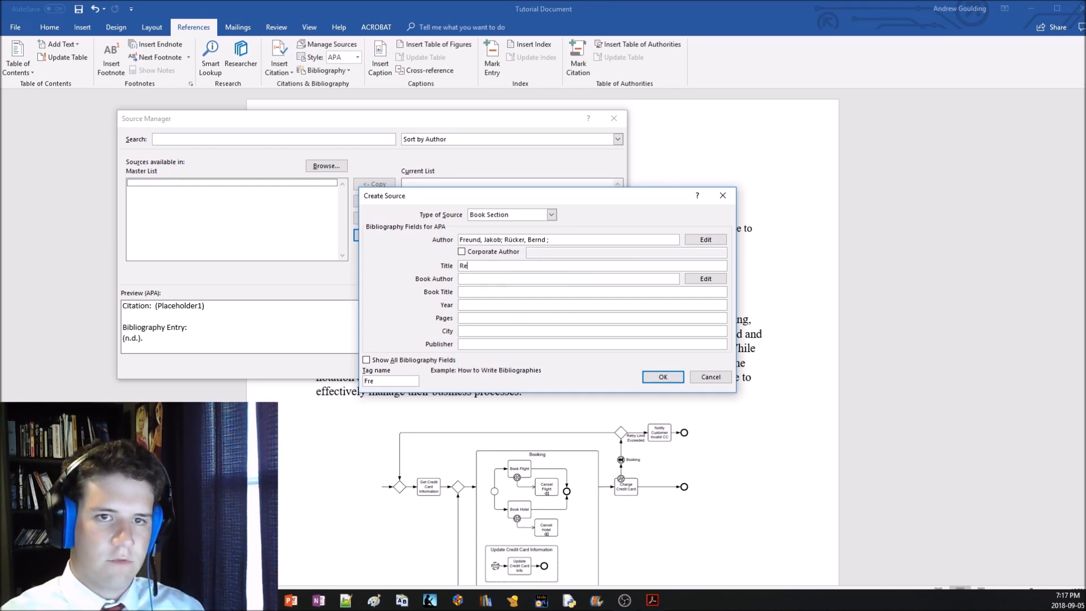
type("al life BPMN")
key("Tab")
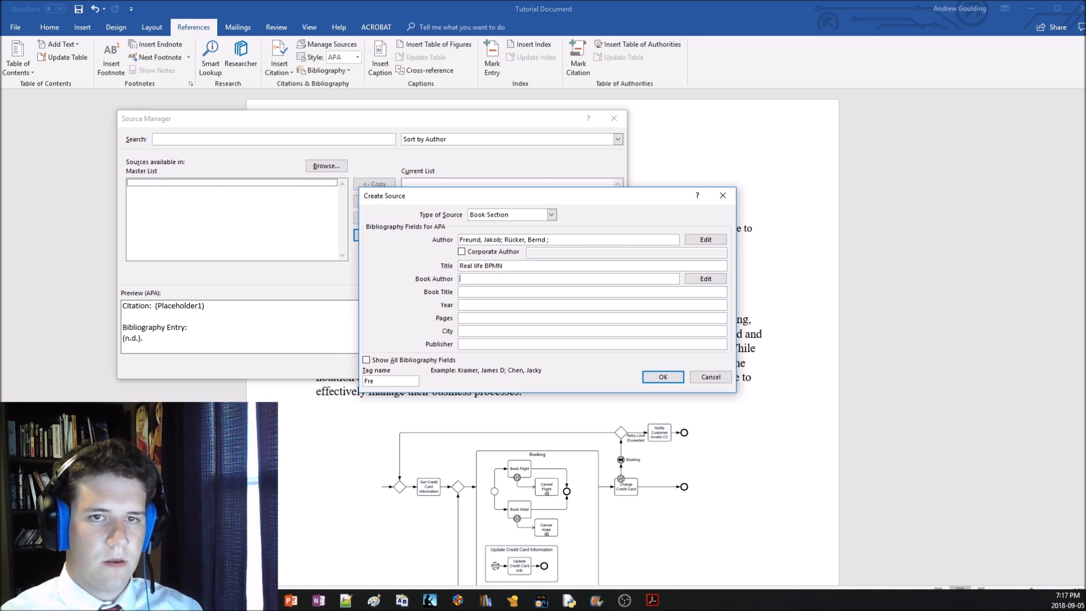
Copy the source's author names into the book author entry and remove the stray space before the final semicolon in both
left_click(714, 279)
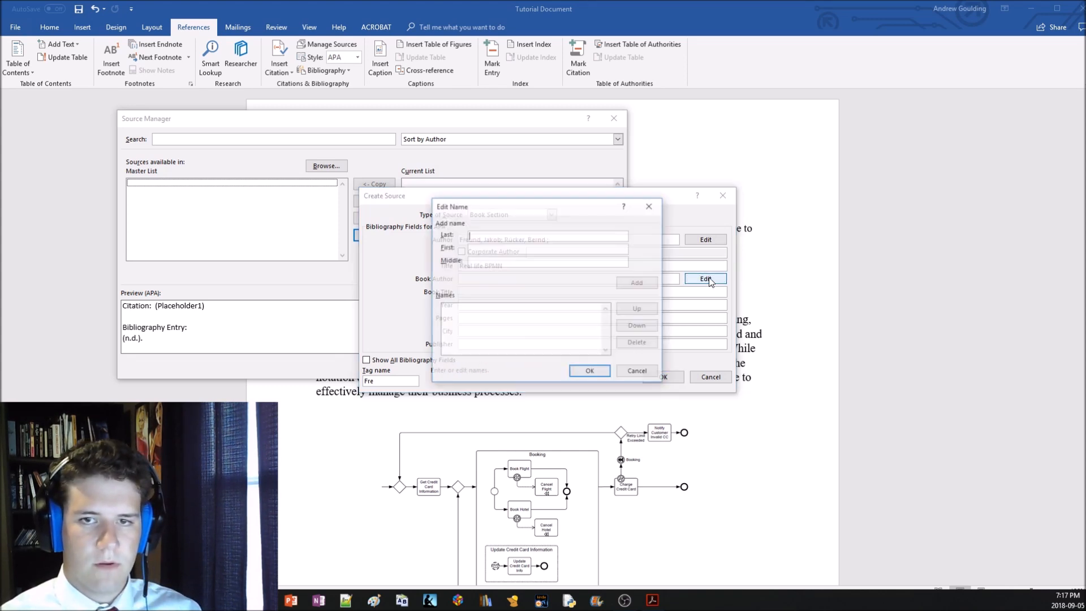
left_click(600, 371)
left_click_drag(548, 239, 400, 242)
key("ctrl+c")
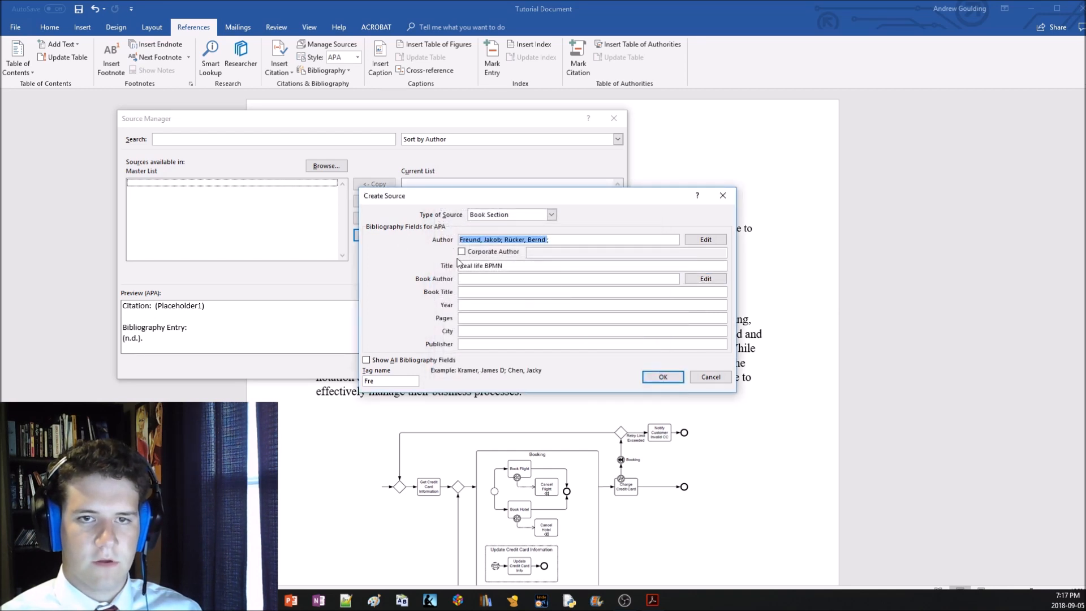
left_click(507, 280)
key("ctrl+v")
left_click(529, 293)
left_click(562, 280)
type(";")
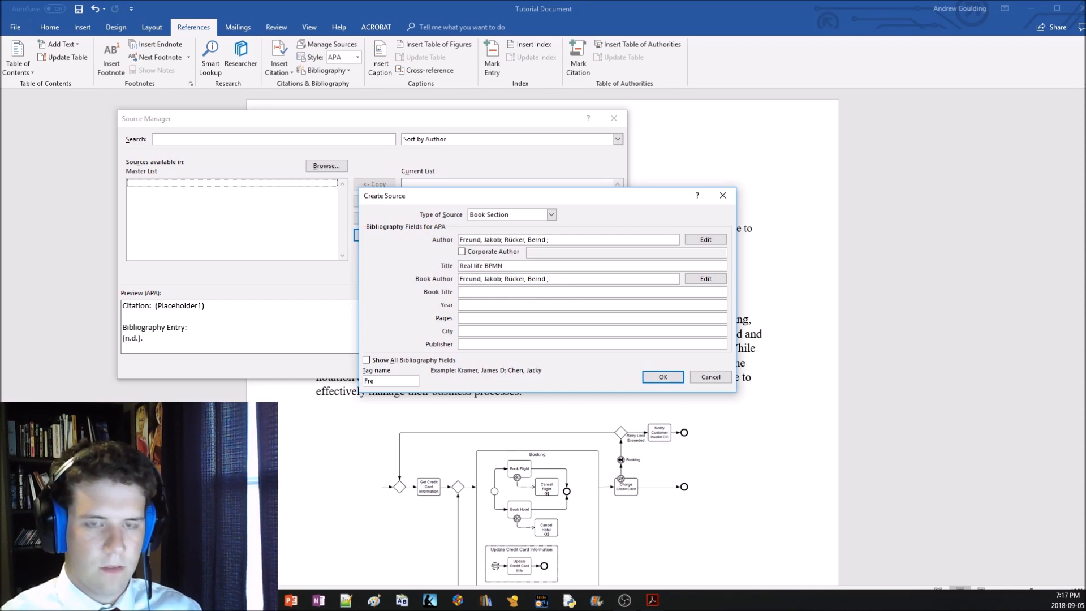
key("BackSpace")
key("BackSpace")
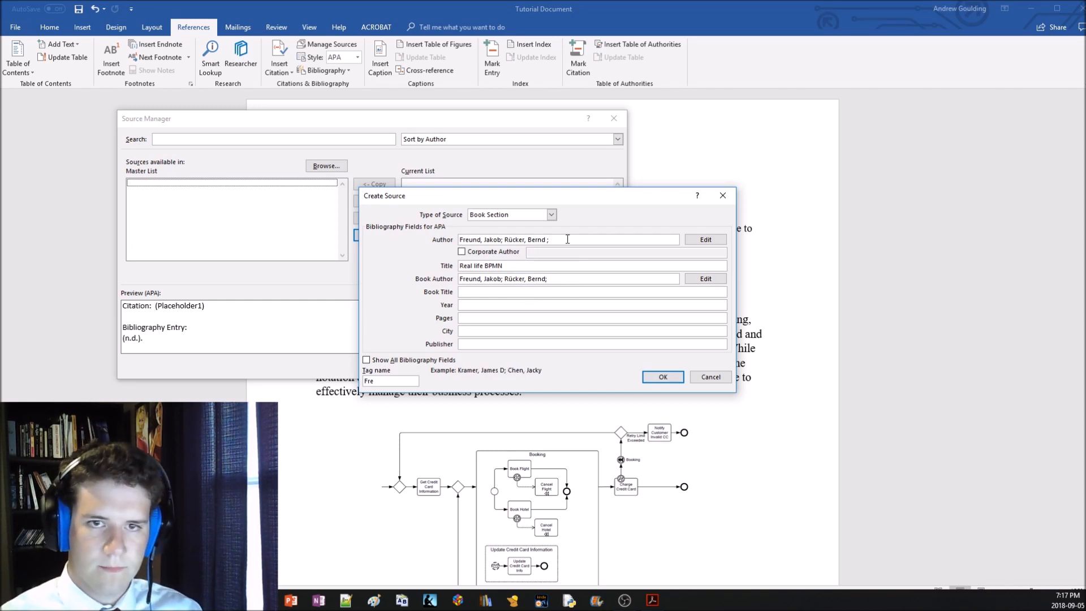
left_click(550, 240)
Set the source's book title to "Real life BPMN"
left_click(551, 292)
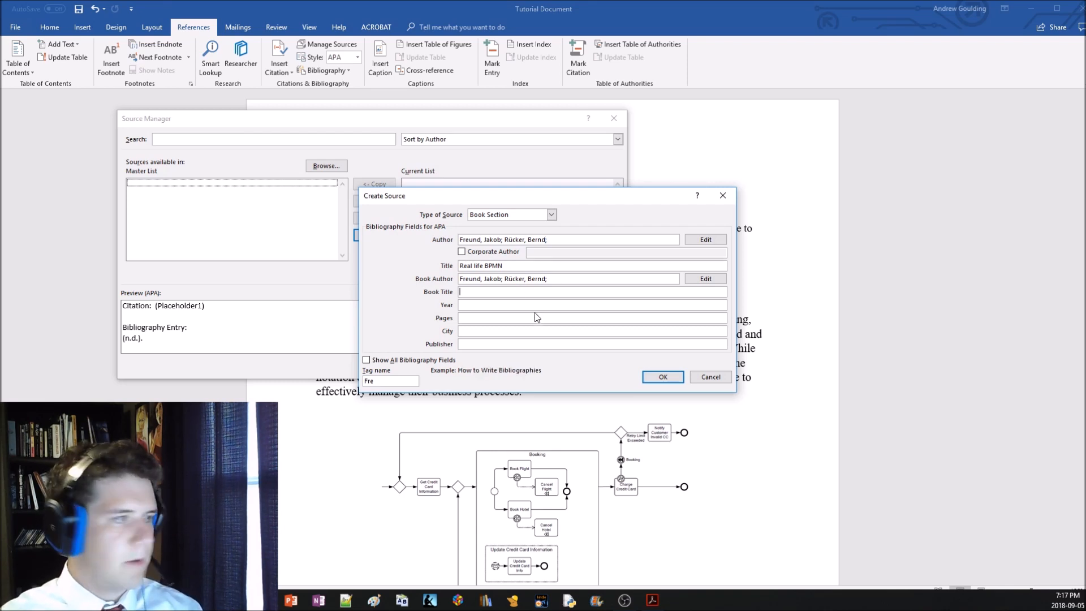
type("Real life BPMN")
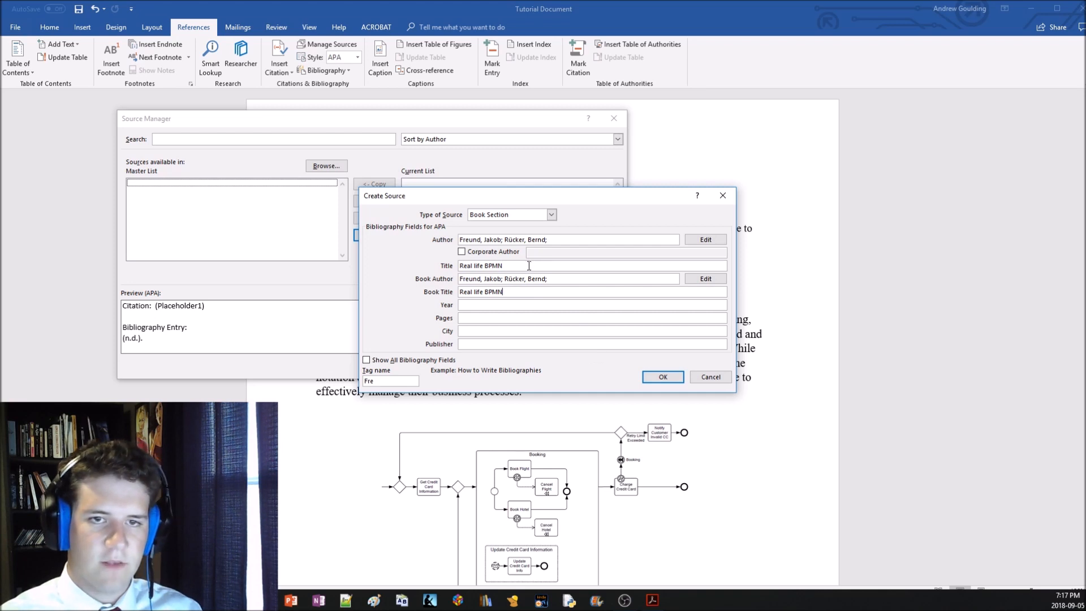
Replace the book section's title with "1.1.1 Definition"
left_click_drag(528, 266, 464, 267)
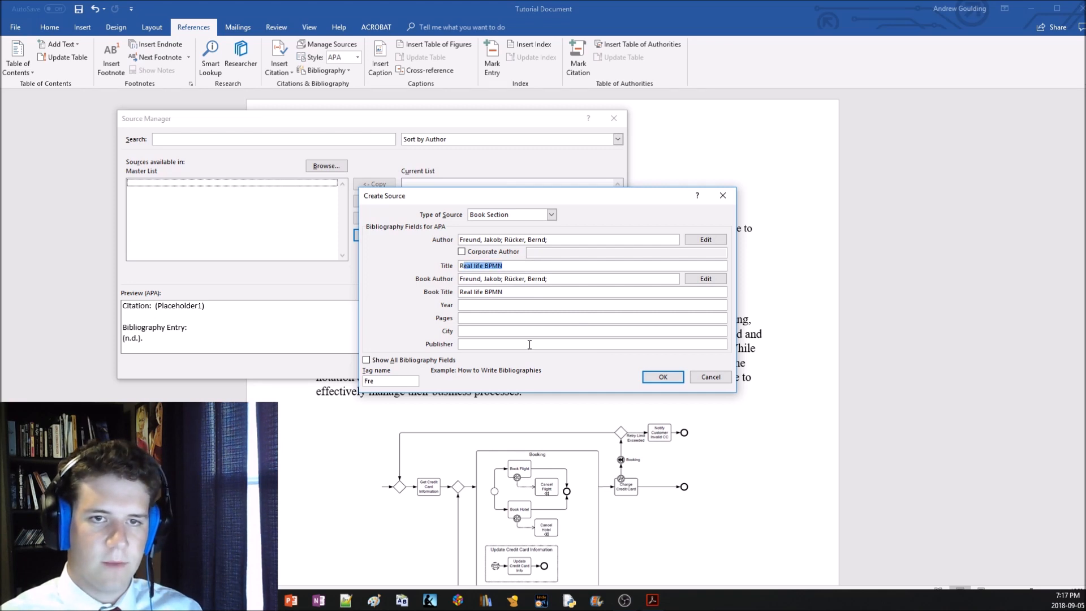
key("BackSpace")
key("BackSpace")
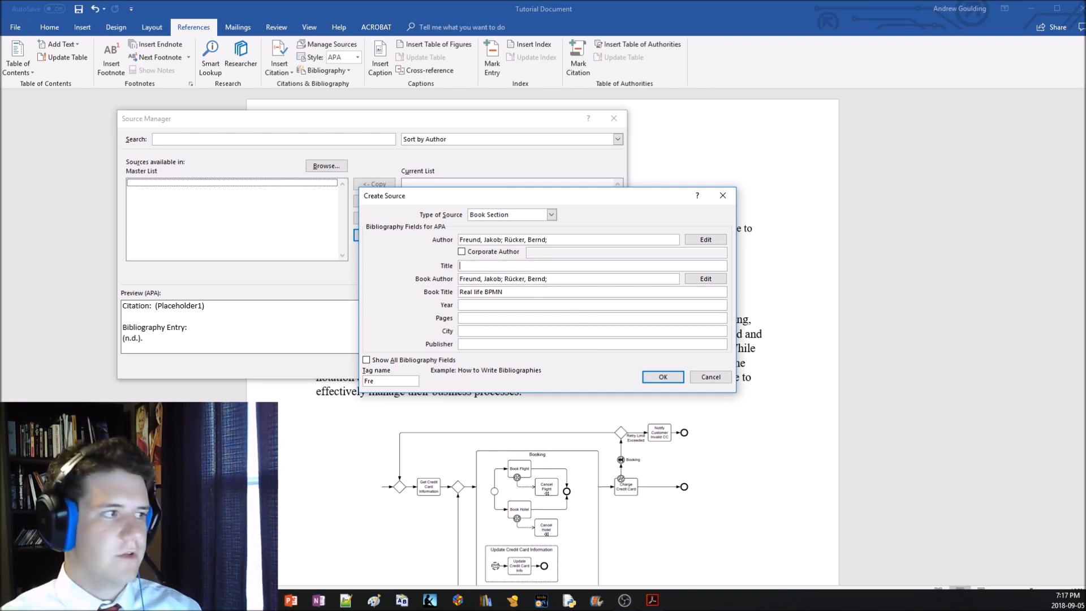
type("1.1.1 Definition")
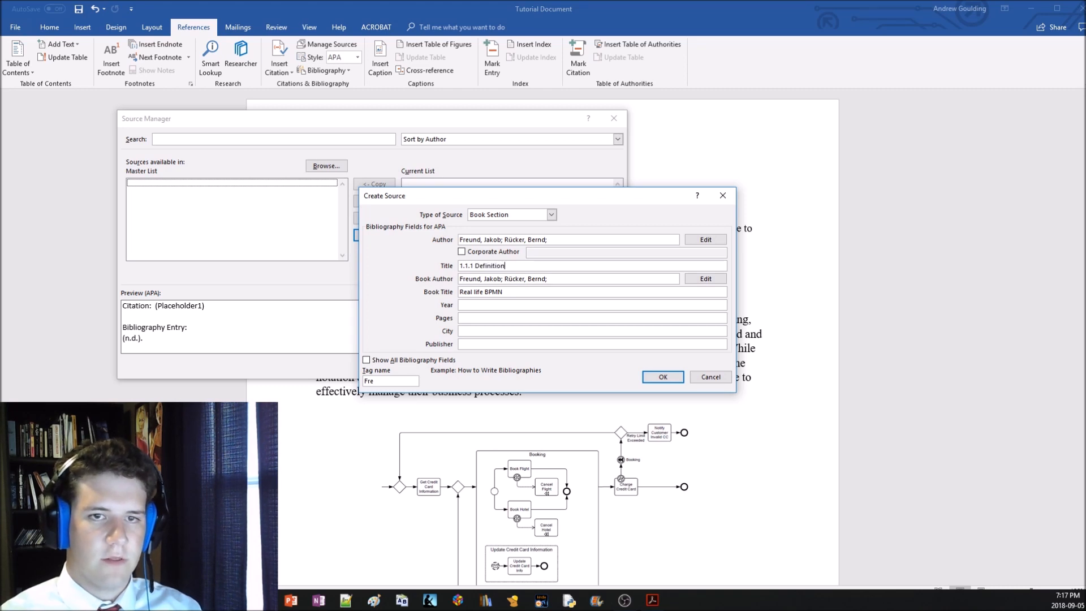
Set the source's year to 2016 and its pages to 15
left_click(494, 305)
type("2016")
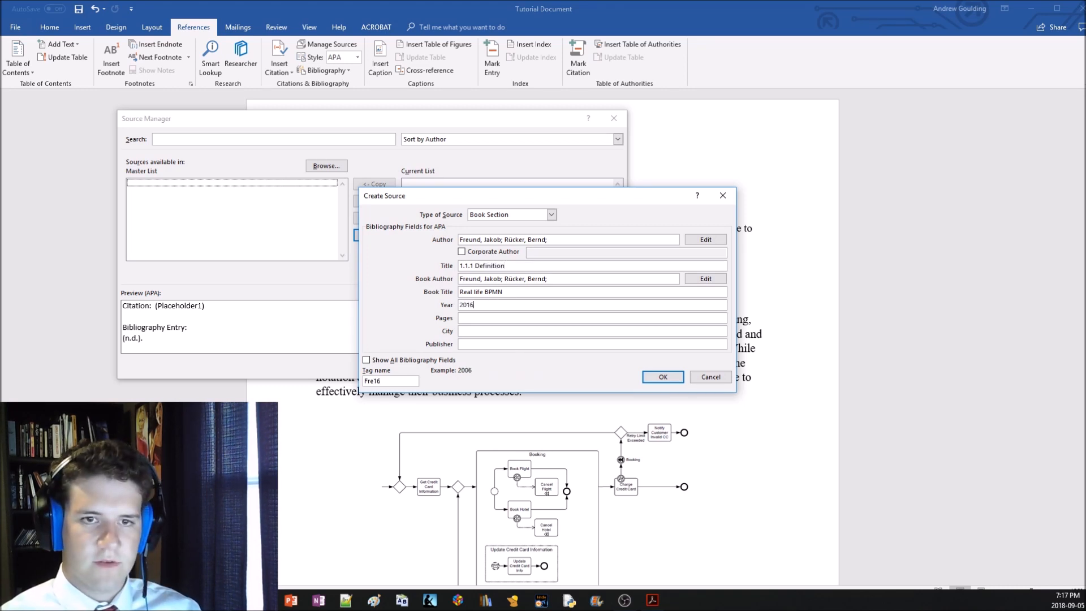
key("Tab")
type("15")
key("Tab")
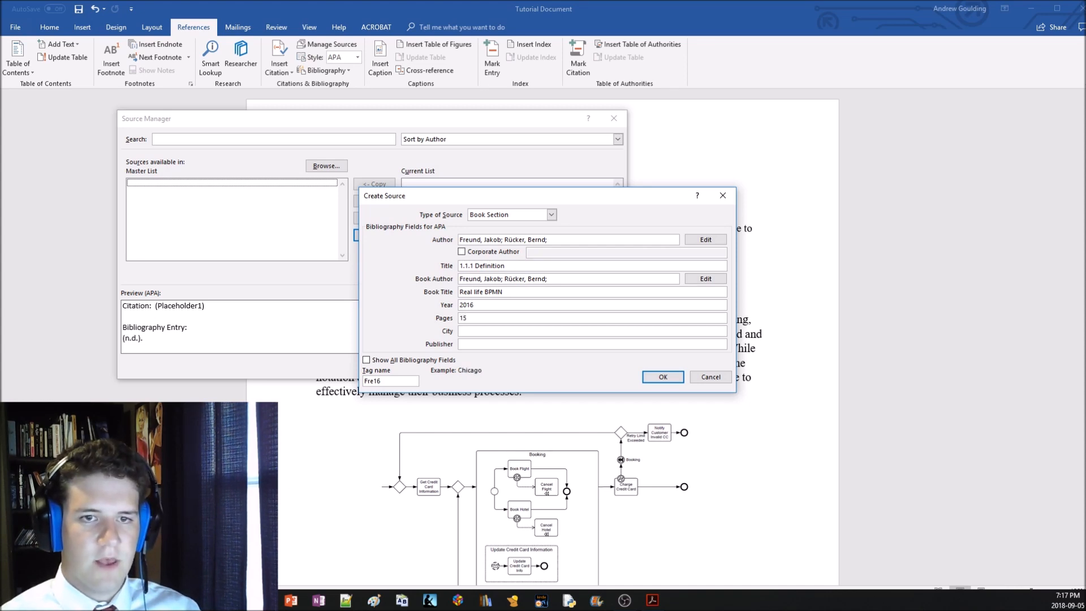
Leave the city blank, enter "CreateSpace Independent Publishing Platform" as publisher, and save the source, closing the Source Manager
key("Tab")
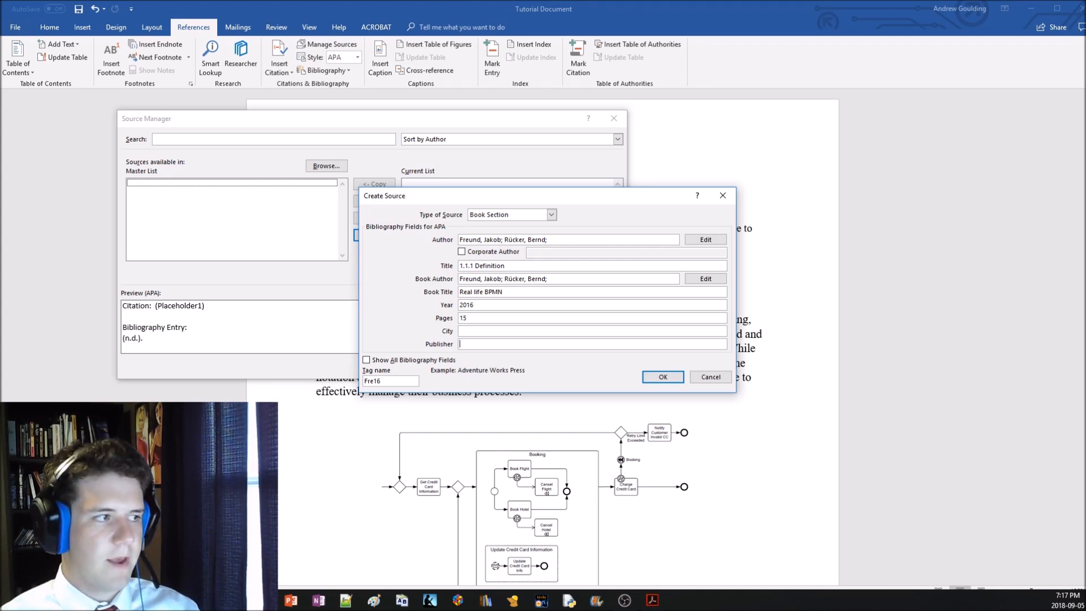
type("CreateSpace Indep")
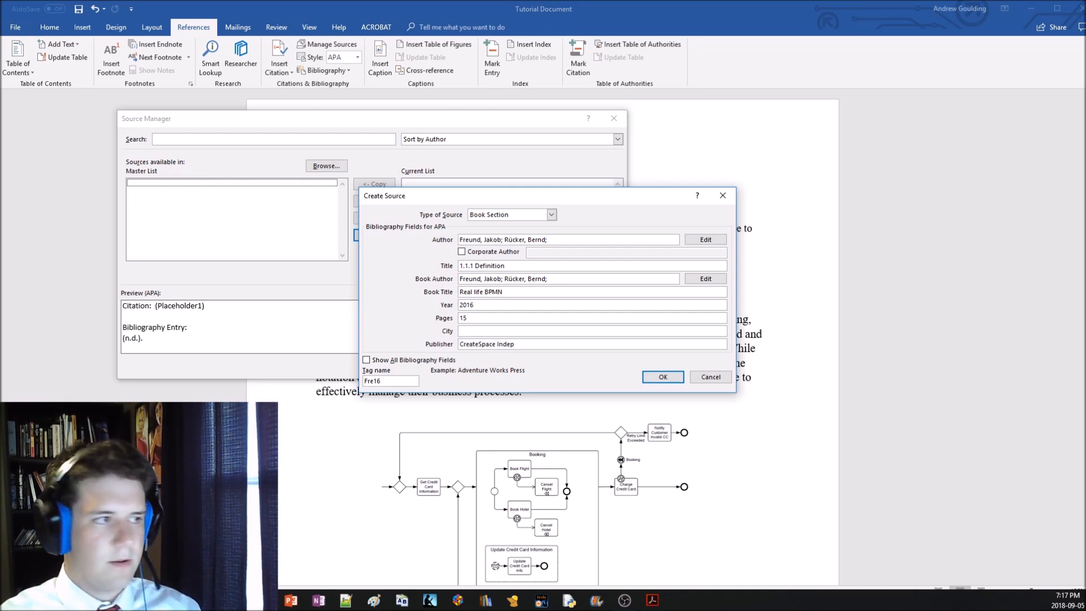
type("endent Publiushsh")
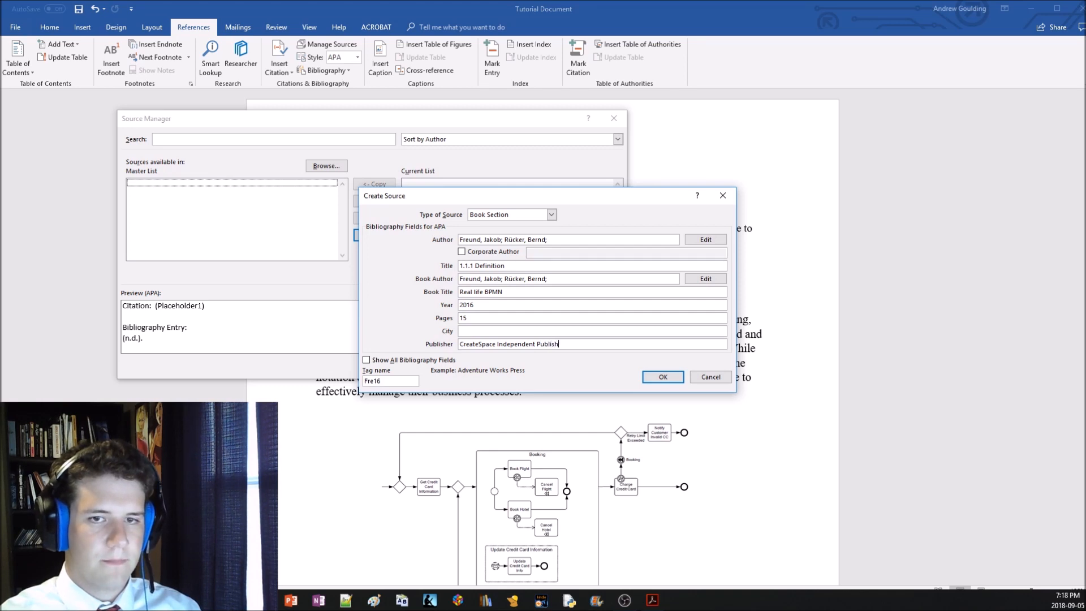
type("ing Platform")
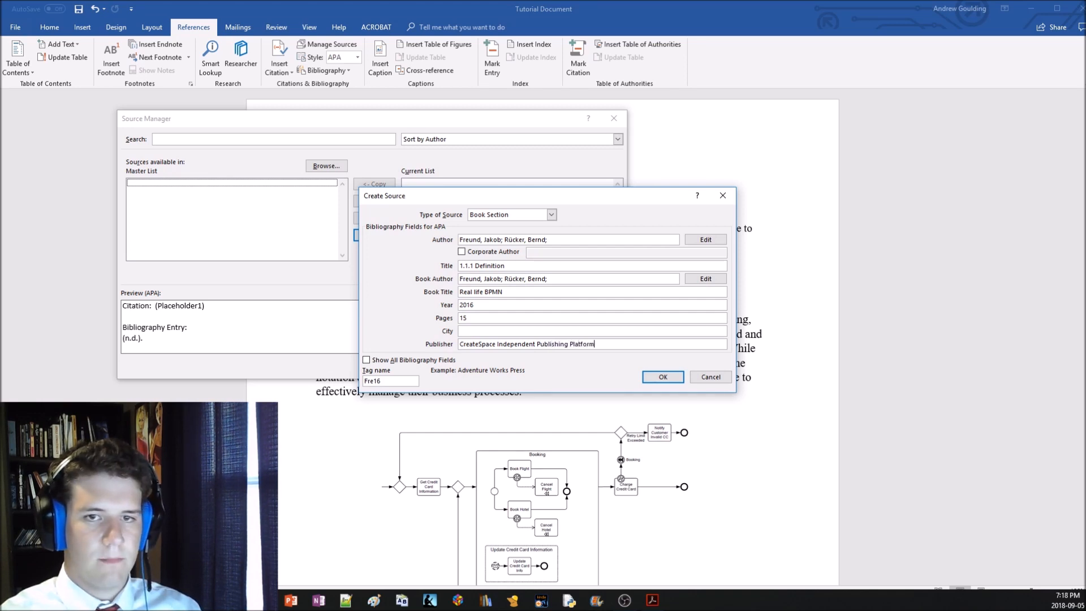
left_click(656, 378)
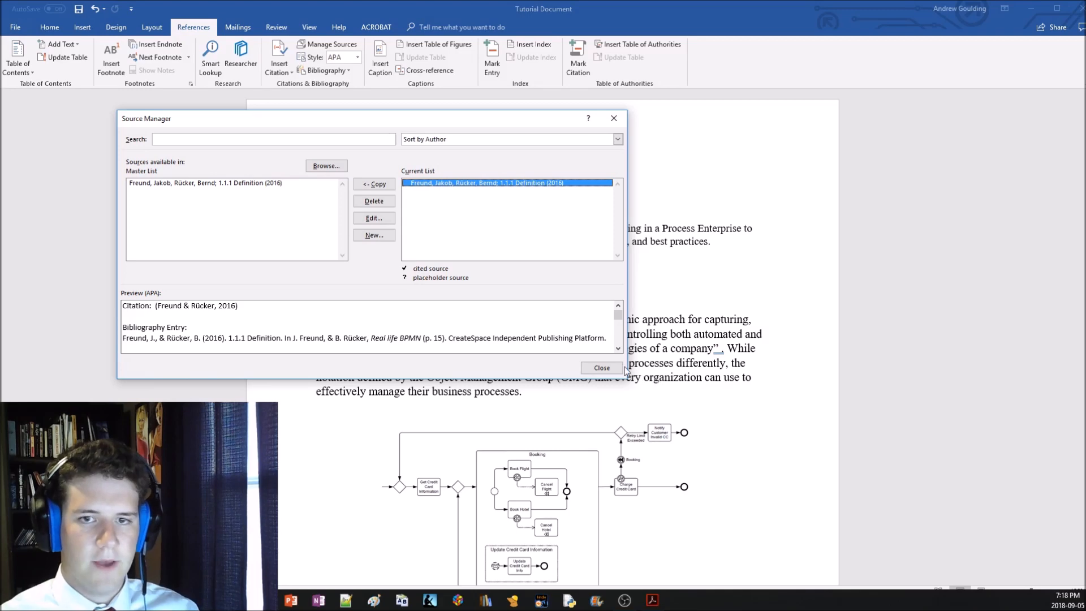
left_click(605, 369)
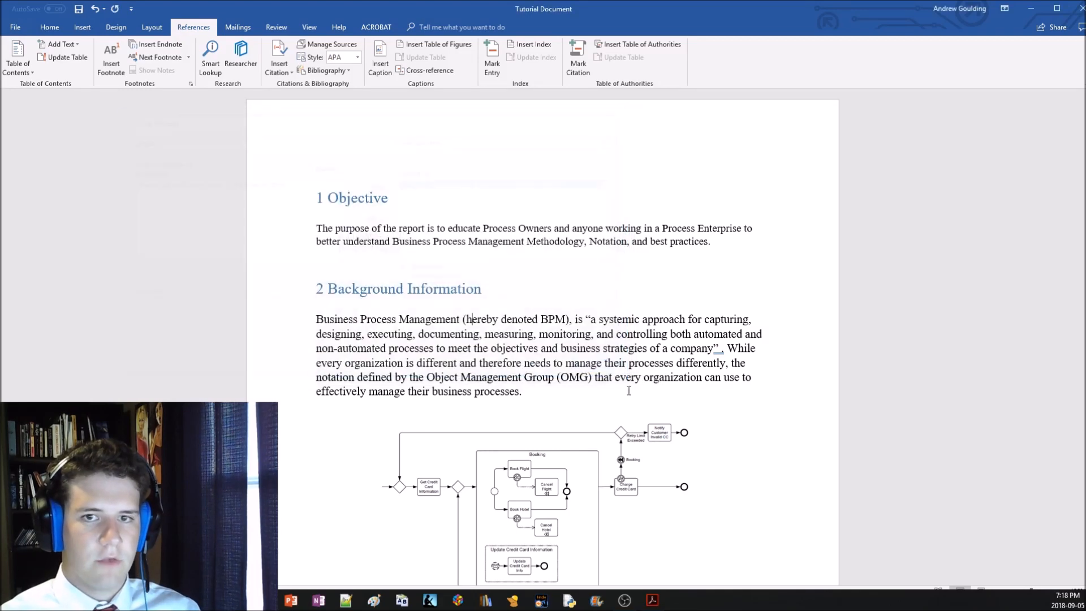
Insert a citation of the 1.1.1 Definition (2016) source before the period ending the quoted sentence in Background Information
left_click(722, 351)
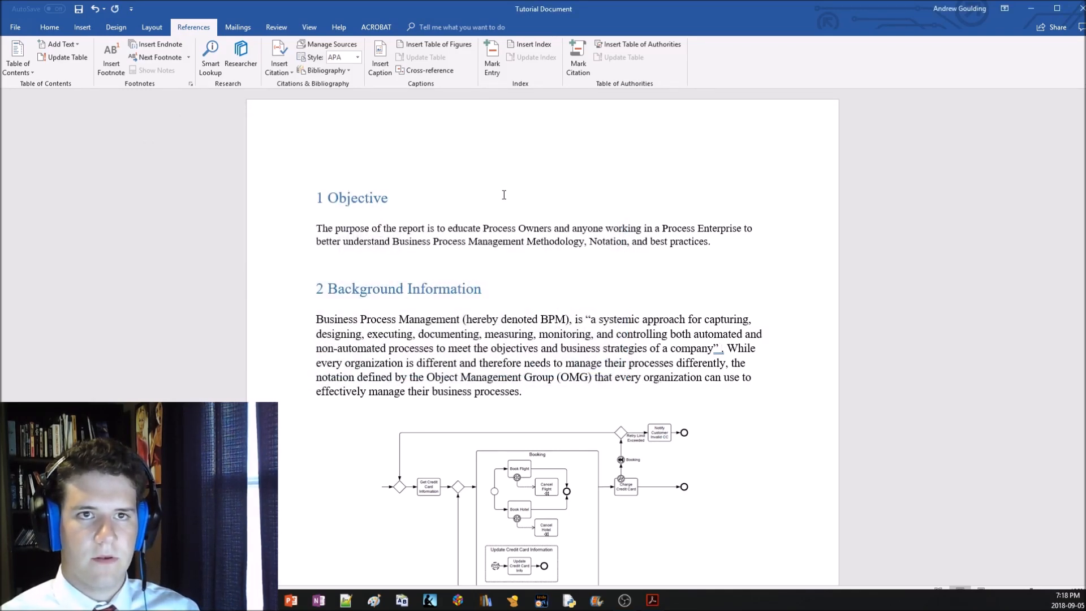
left_click(328, 45)
left_click(614, 119)
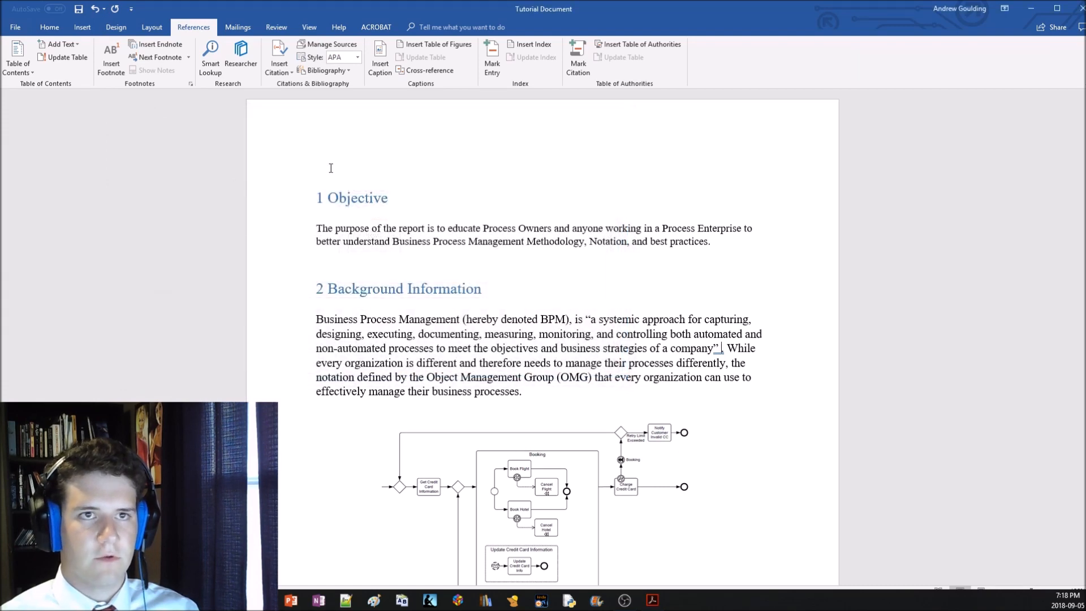
left_click(280, 62)
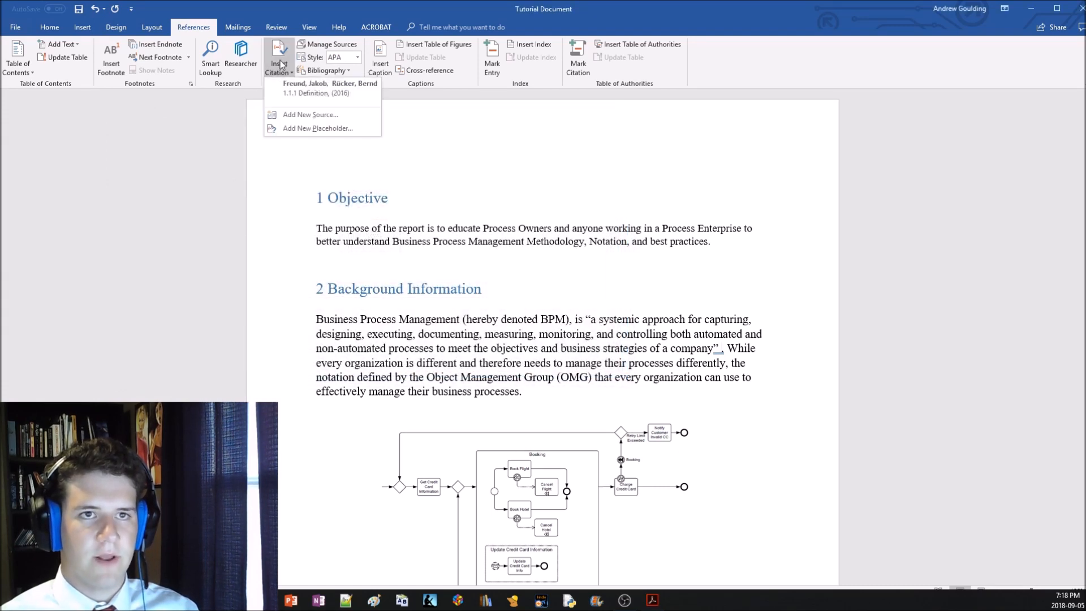
left_click(294, 86)
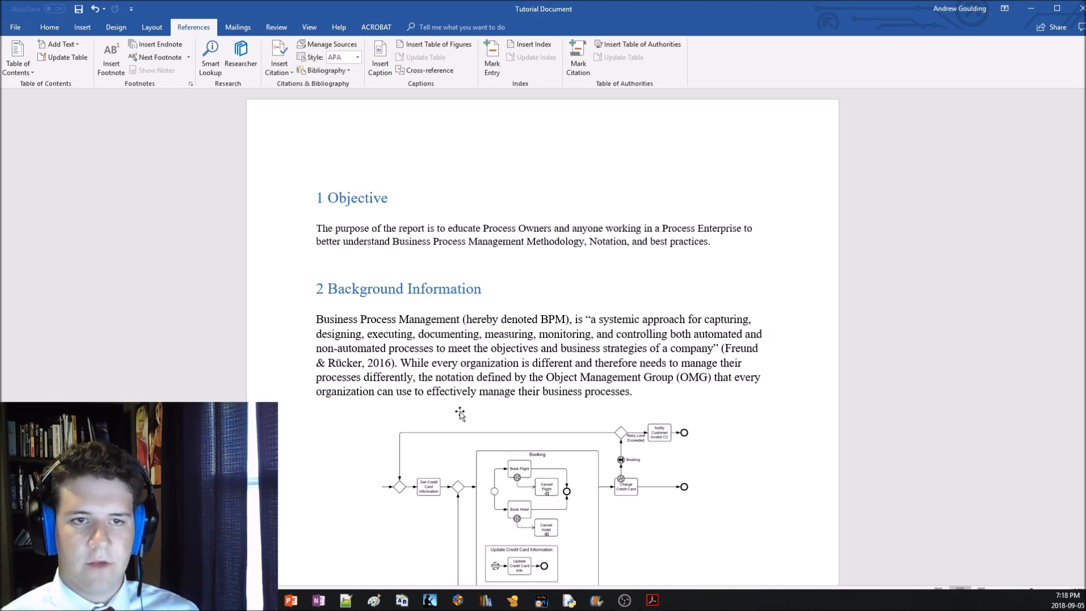
Insert a built-in bibliography headed "References" on the blank page after the Message Business Process figure
scroll(461, 406, "down", 7)
scroll(462, 406, "down", 10)
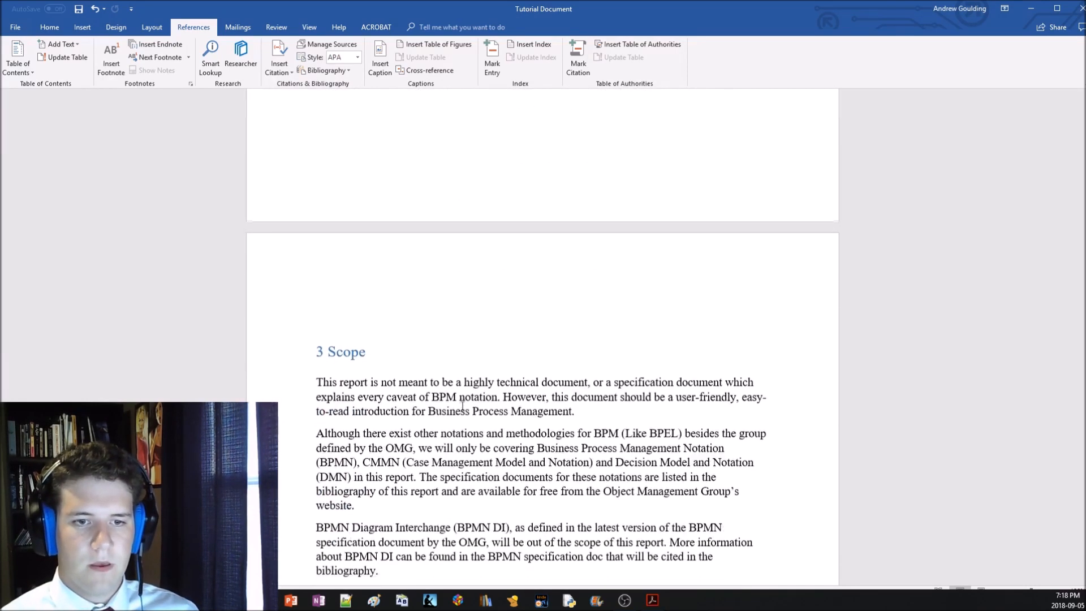
scroll(398, 205, "up", 7)
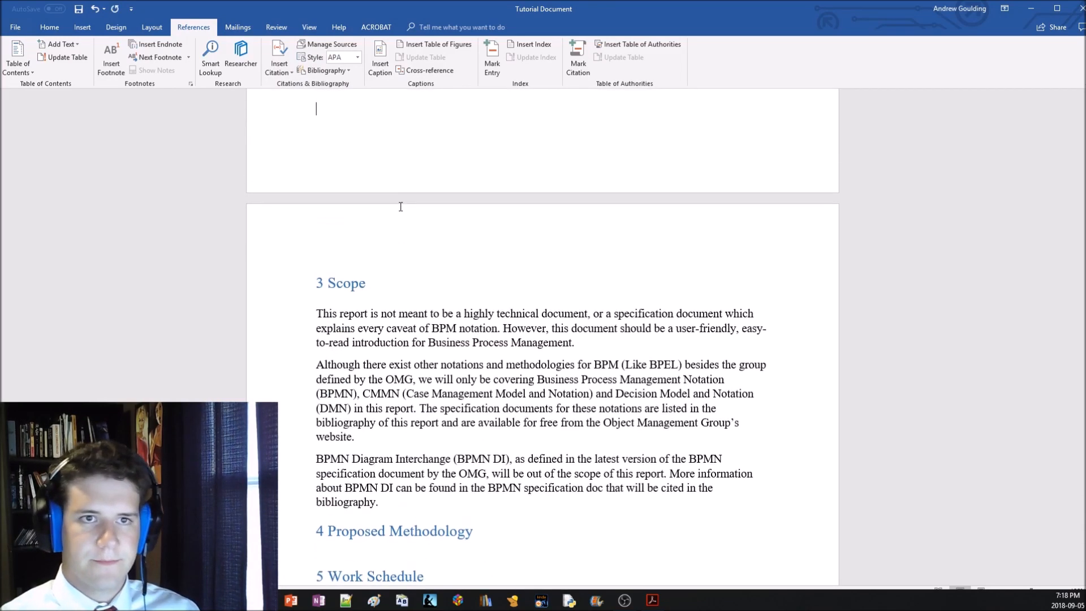
scroll(422, 237, "down", 13)
scroll(438, 254, "down", 9)
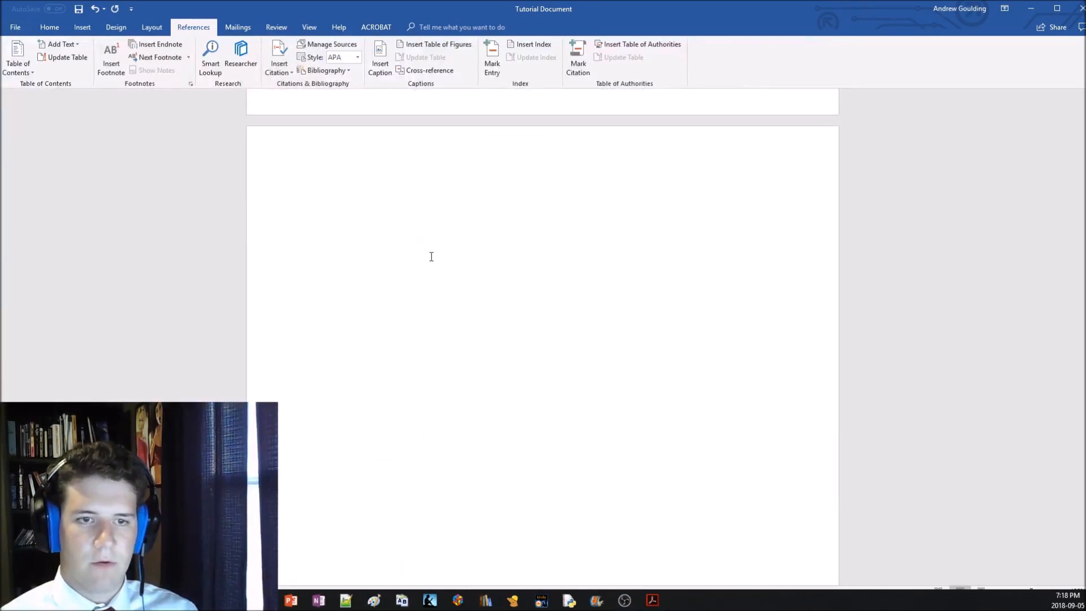
scroll(424, 288, "up", 4)
left_click(353, 229)
double_click(338, 204)
key("BackSpace")
left_click(342, 387)
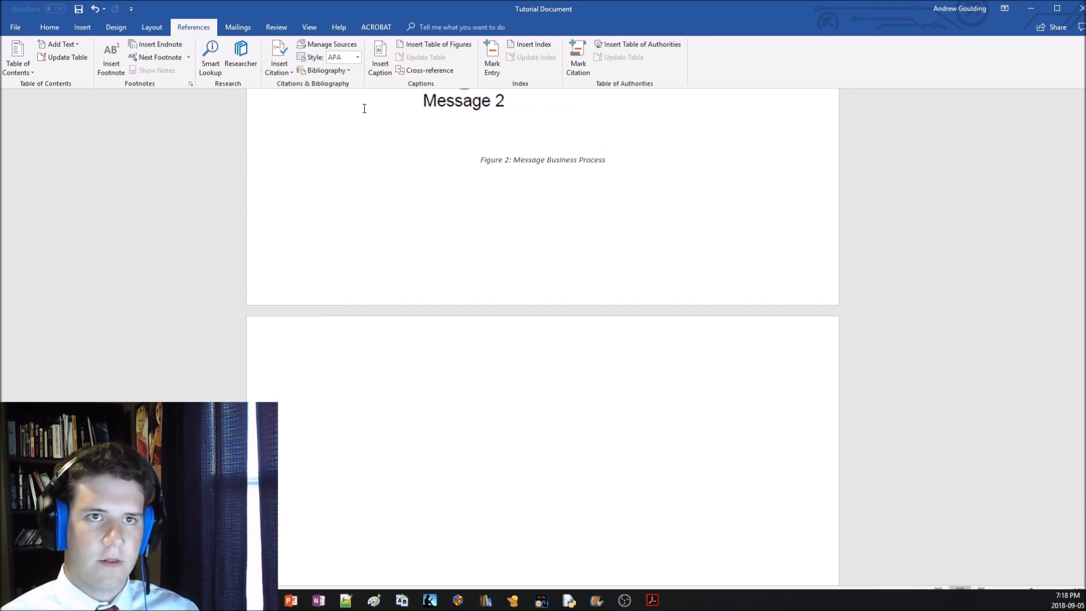
left_click(327, 68)
left_click(346, 178)
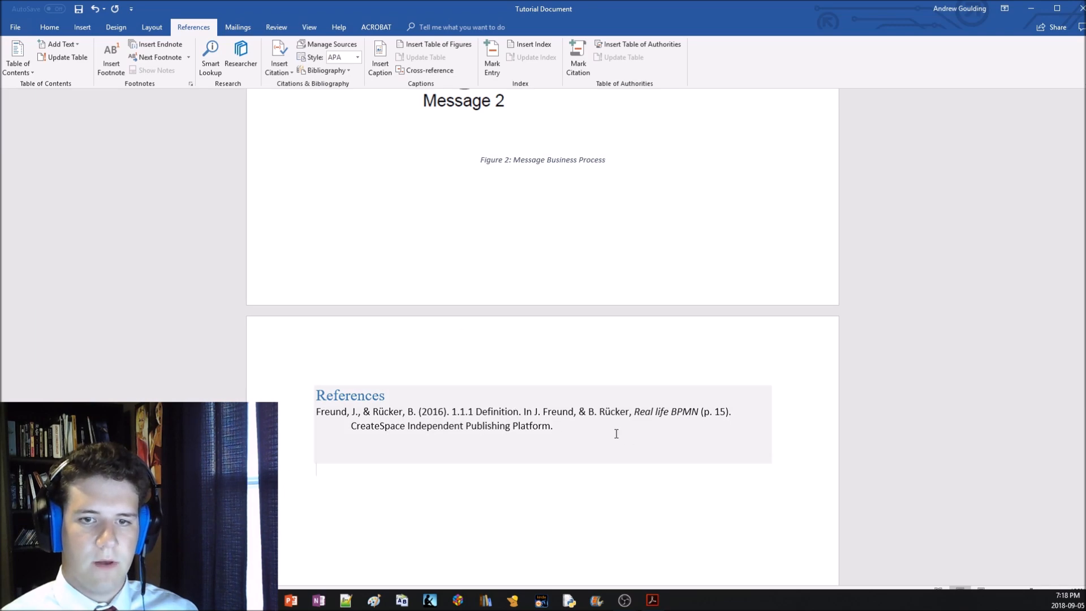
Open the 1.1.1 Definition source for editing to examine the available source types, and leave without changing it
scroll(577, 431, "up", 20)
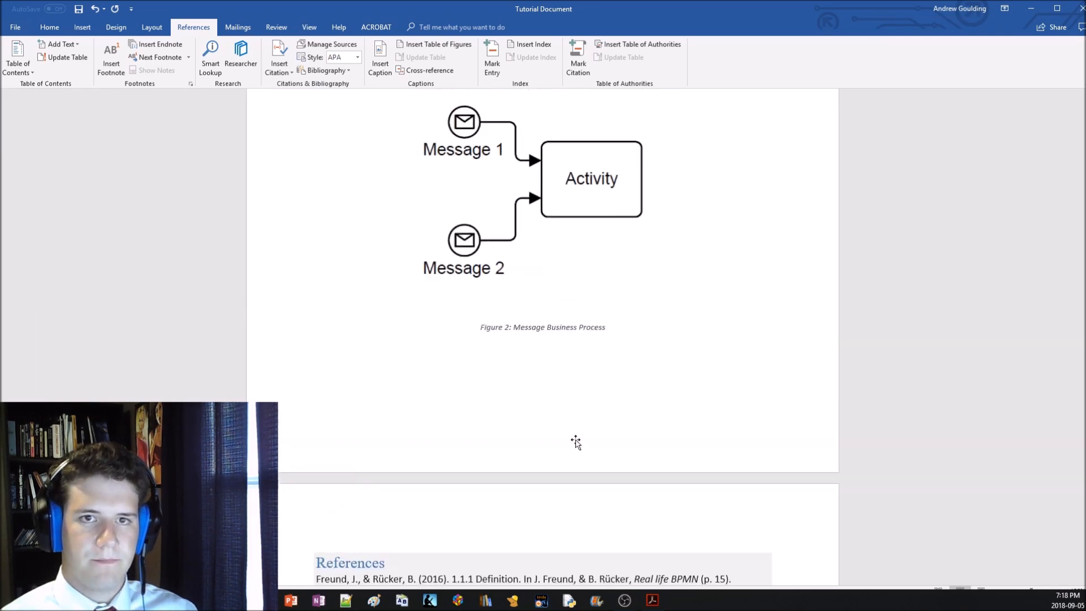
scroll(576, 443, "up", 3)
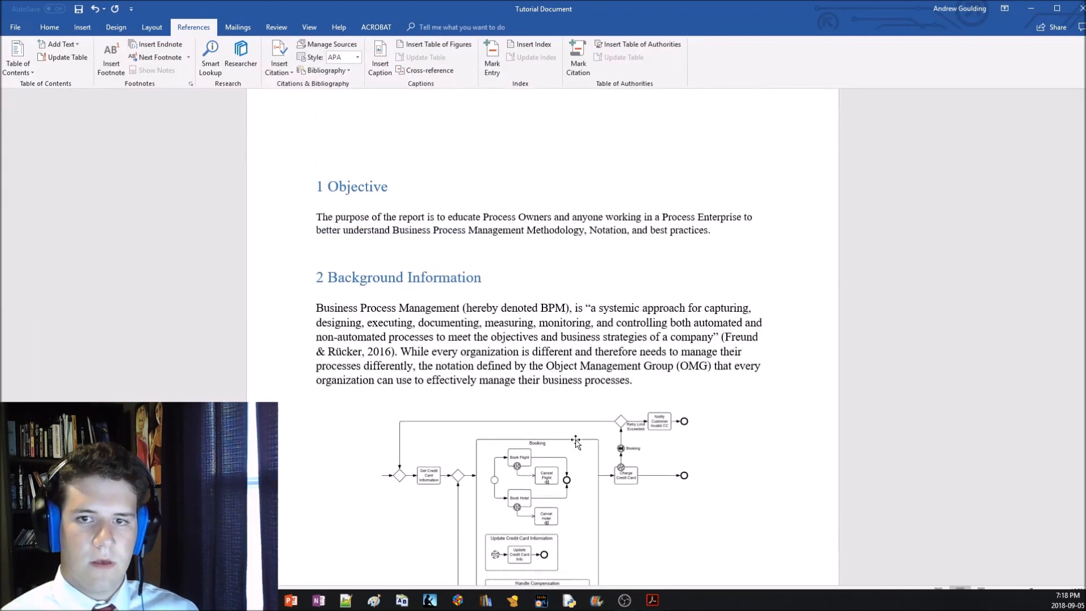
scroll(576, 443, "up", 3)
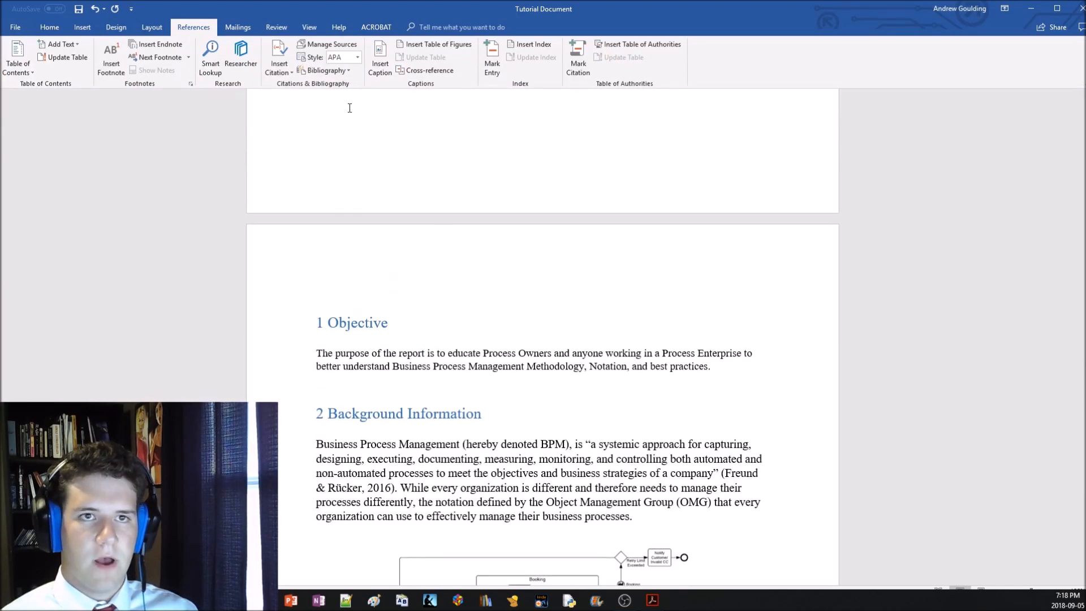
left_click(325, 45)
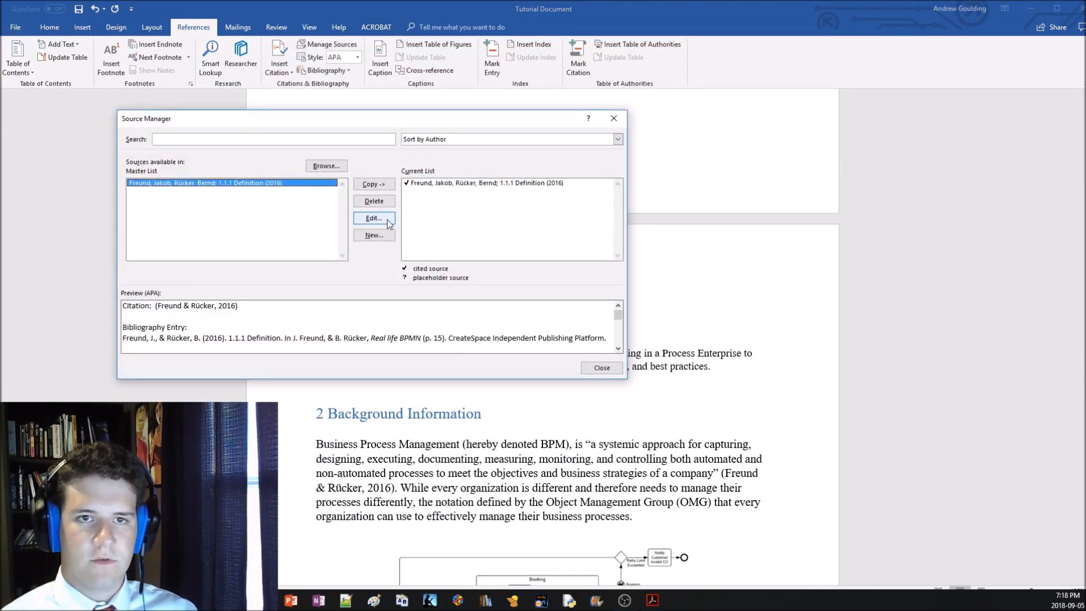
left_click(388, 222)
left_click(522, 216)
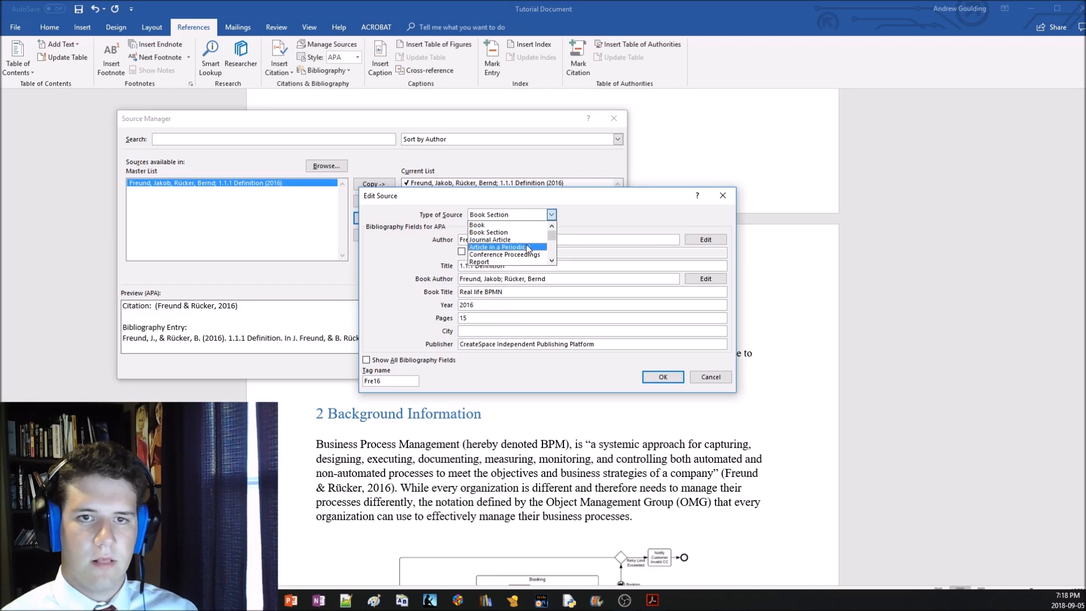
scroll(525, 244, "up", 2)
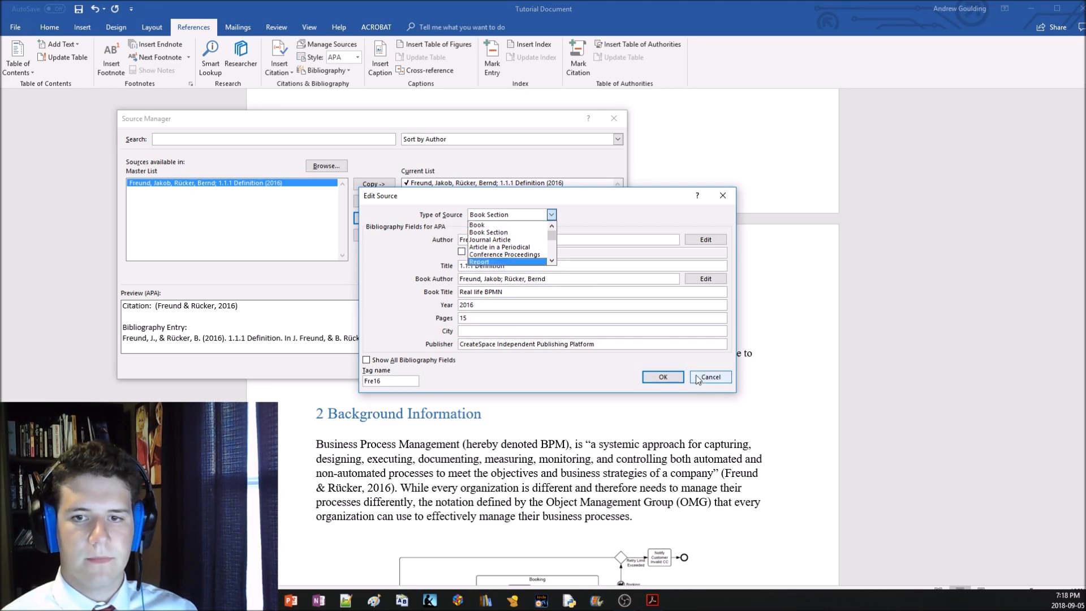
left_click(726, 376)
left_click(592, 368)
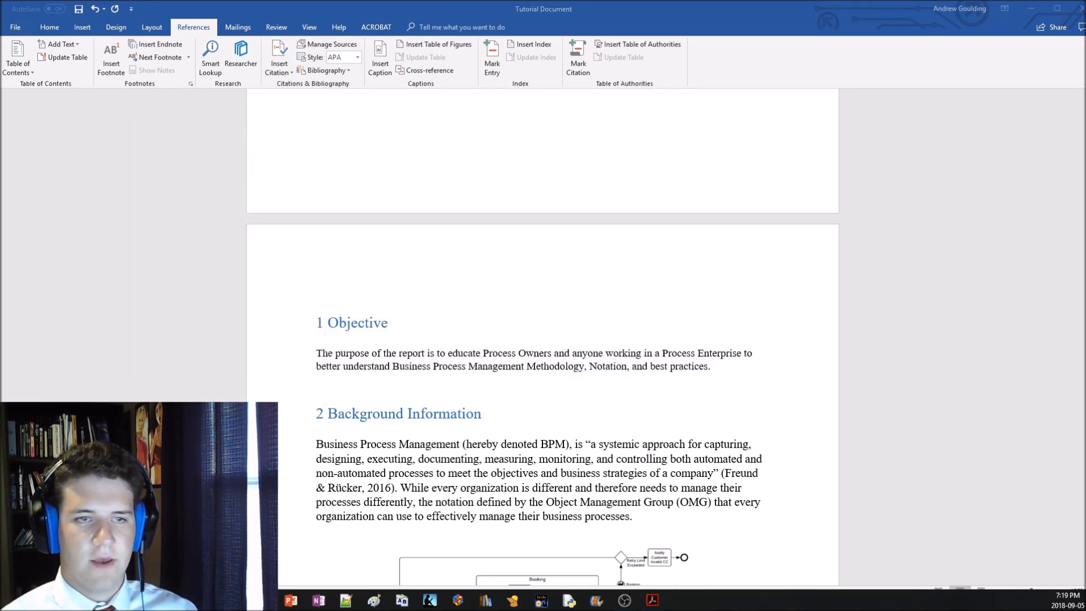
left_click(624, 600)
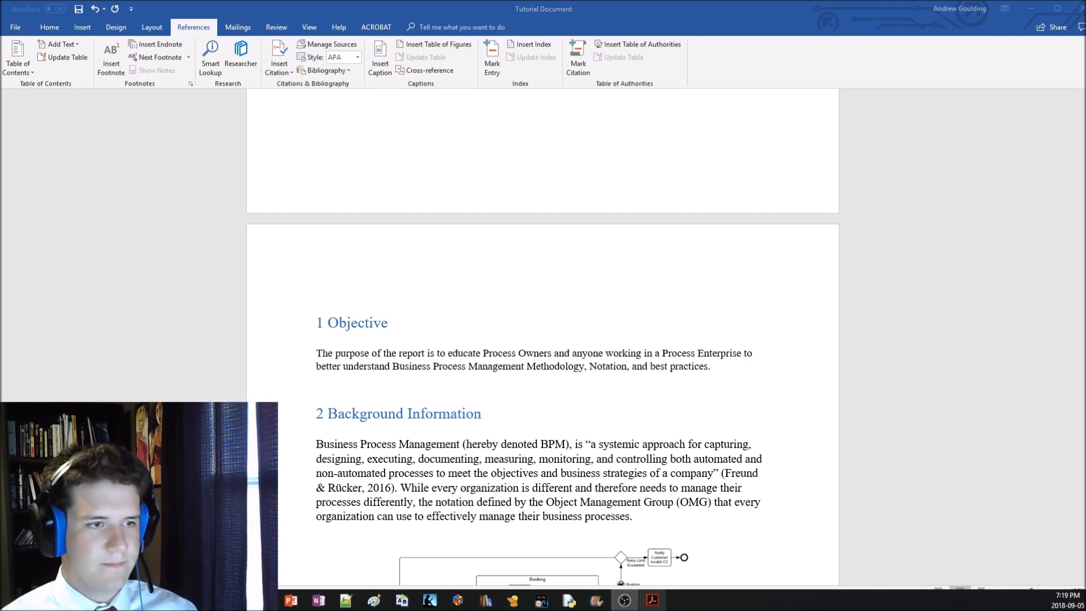